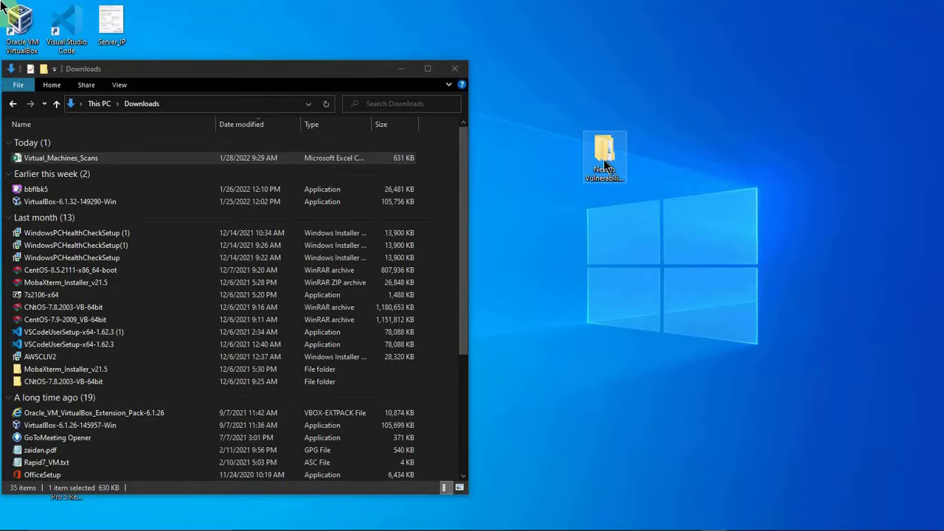
Step: Look through the Nessus Vulnerability Scan folder on the desktop, including the monthly folders inside Raw Scans and Analyzed Scans
{"action": "double_click", "coordinate": [603, 164]}
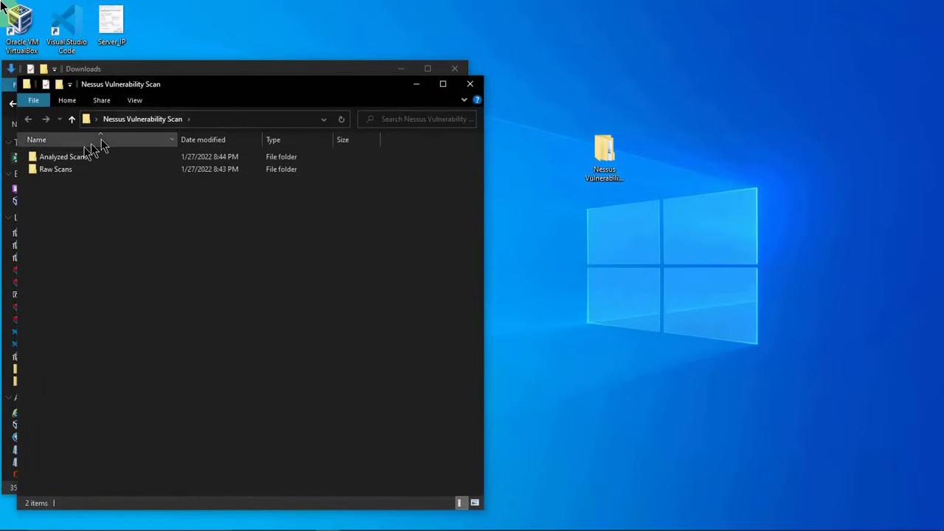
{"action": "double_click", "coordinate": [52, 171]}
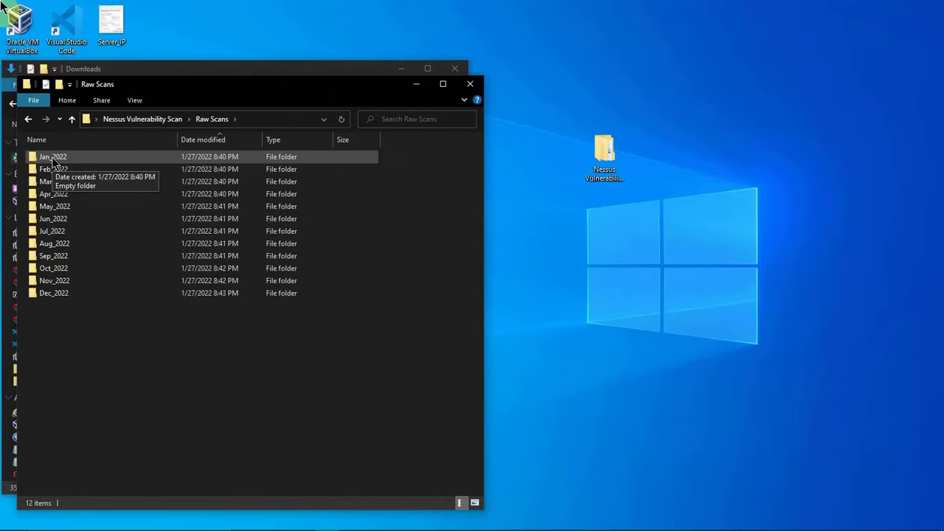
{"action": "left_click", "coordinate": [69, 119]}
{"action": "left_click", "coordinate": [63, 159]}
{"action": "double_click", "coordinate": [64, 159]}
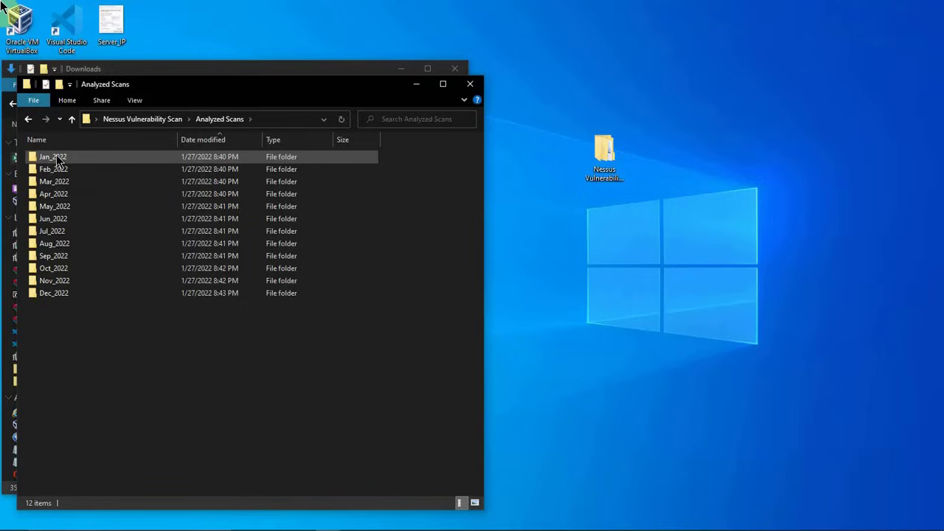
{"action": "left_click", "coordinate": [68, 119]}
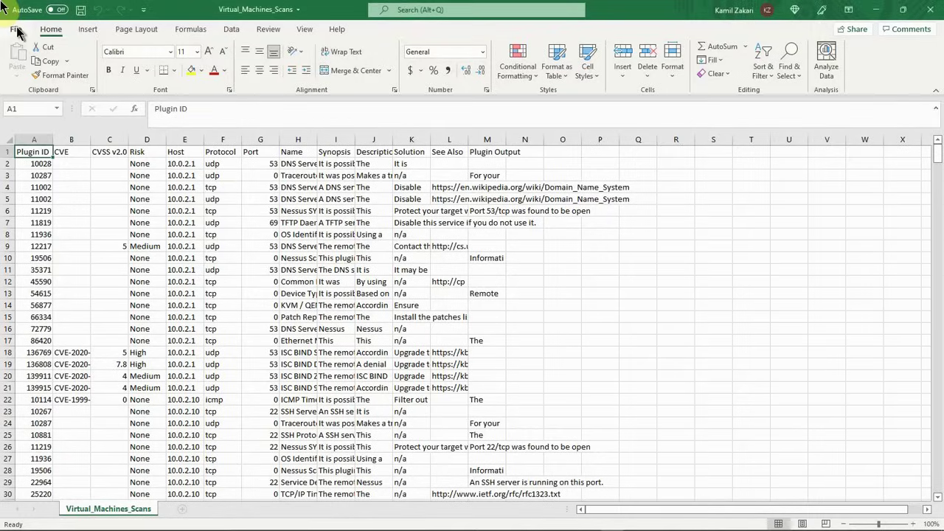
Step: Start saving a copy of the Virtual_Machines_Scans file, choosing Desktop > Nessus Vulnerability Scan > Raw Scans > Jan_2022 as the destination
{"action": "left_click", "coordinate": [16, 31]}
{"action": "left_click", "coordinate": [41, 188]}
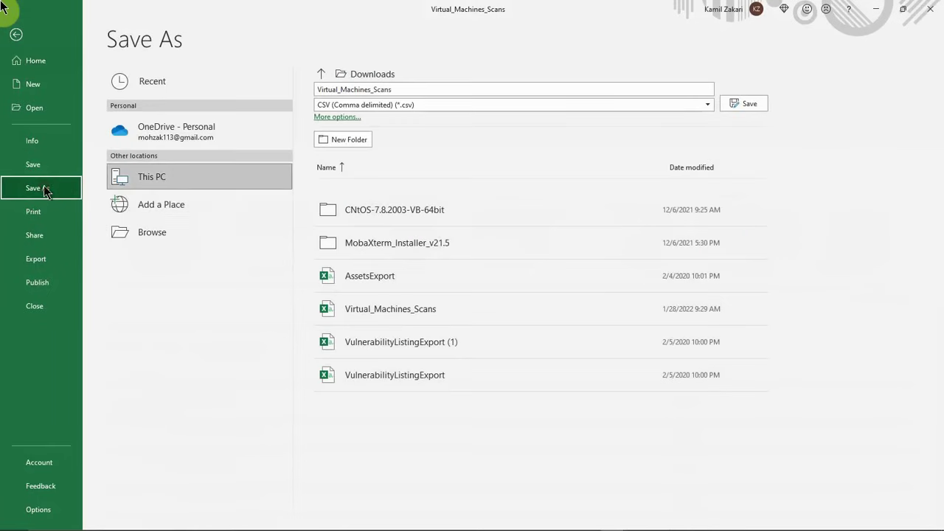
{"action": "left_click", "coordinate": [133, 232]}
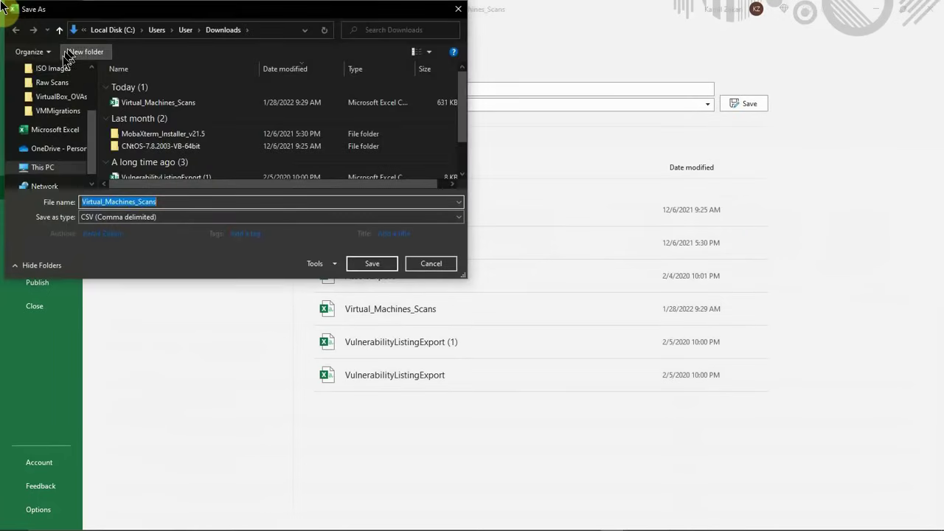
{"action": "scroll", "coordinate": [88, 126], "scroll_direction": "up", "scroll_amount": 3}
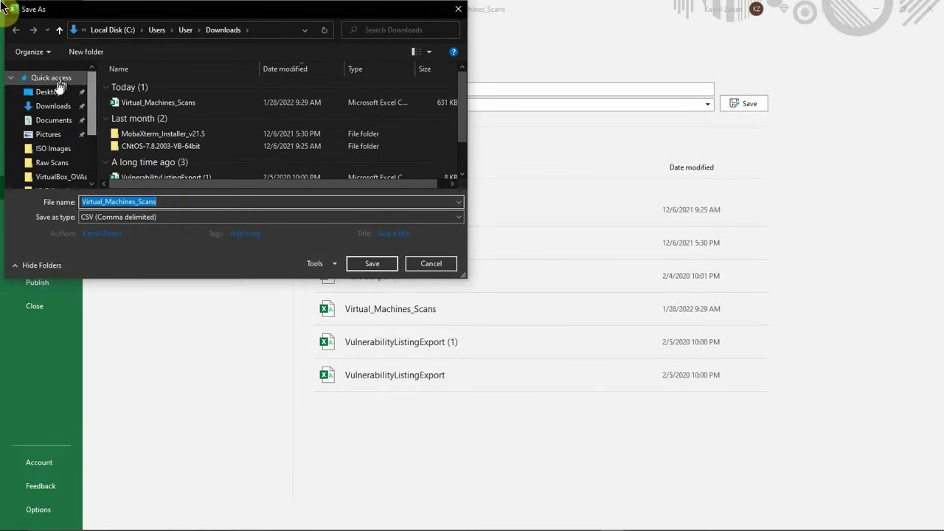
{"action": "left_click", "coordinate": [46, 91]}
{"action": "double_click", "coordinate": [166, 89]}
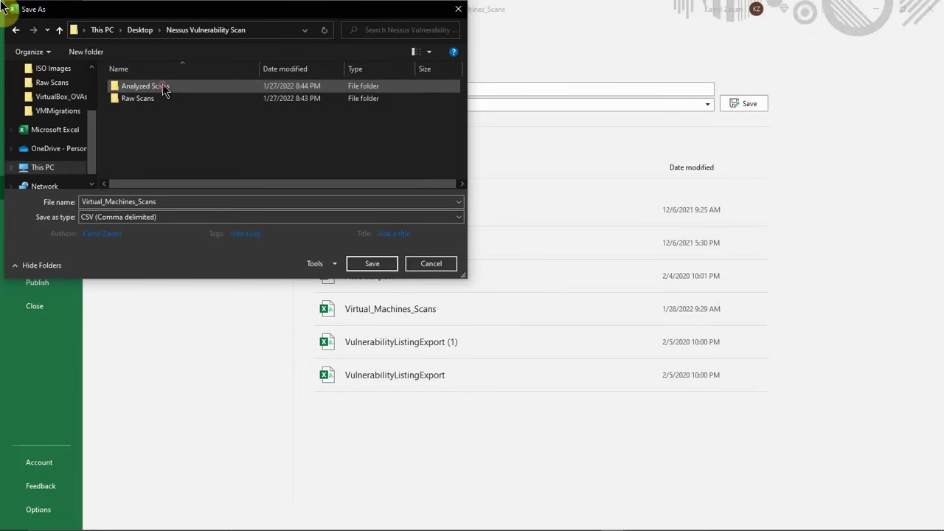
{"action": "double_click", "coordinate": [144, 98]}
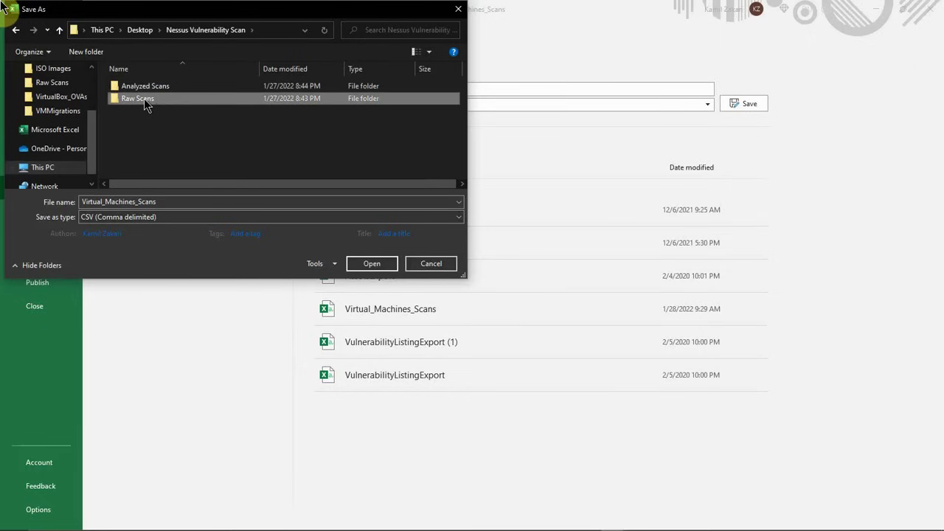
{"action": "scroll", "coordinate": [152, 123], "scroll_direction": "down", "scroll_amount": 1}
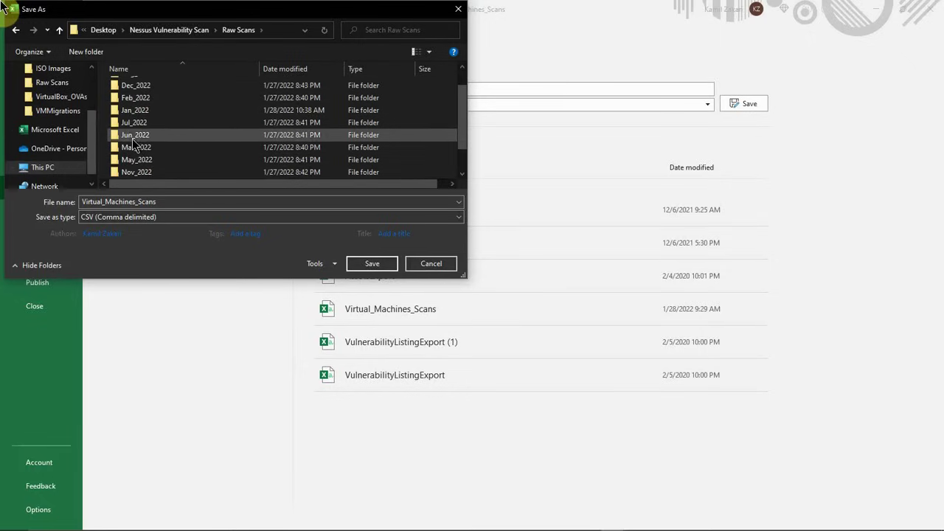
{"action": "double_click", "coordinate": [131, 112]}
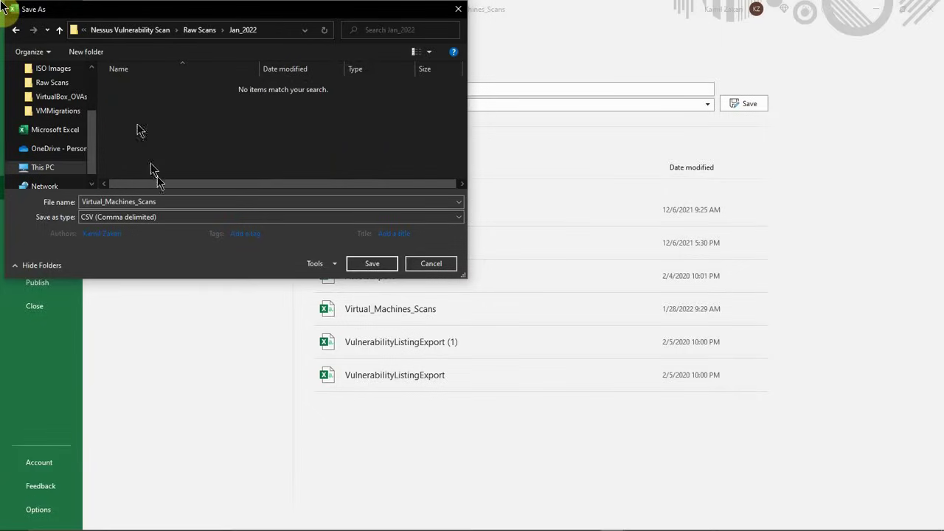
Step: Name the file Virtual_Machines_Scans_1-28-2022 and save it as an Excel Workbook
{"action": "double_click", "coordinate": [164, 201]}
{"action": "left_click", "coordinate": [164, 201]}
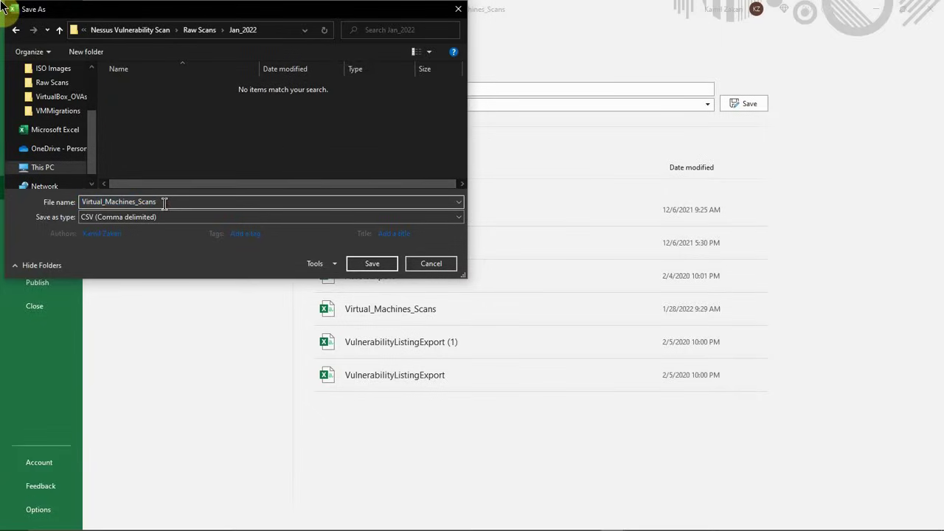
{"action": "type", "text": "_1"}
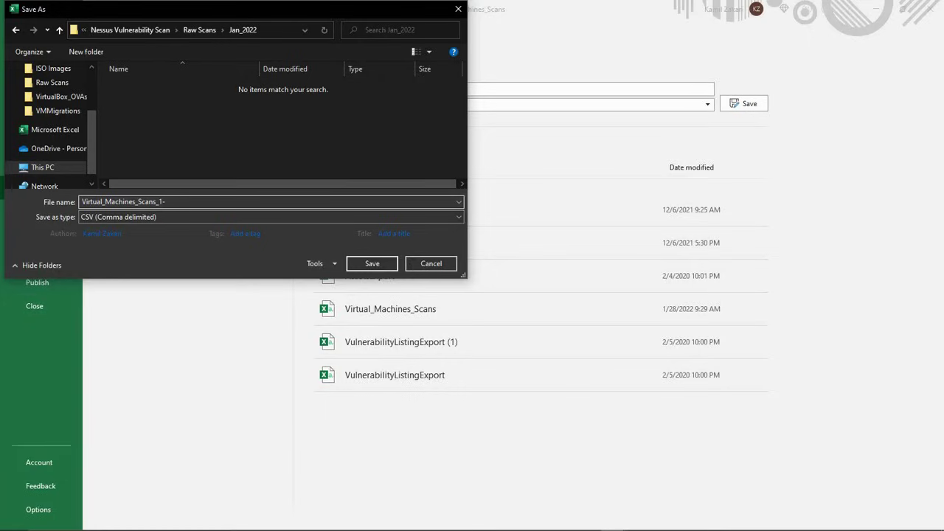
{"action": "type", "text": "-28-2022"}
{"action": "left_click", "coordinate": [182, 217]}
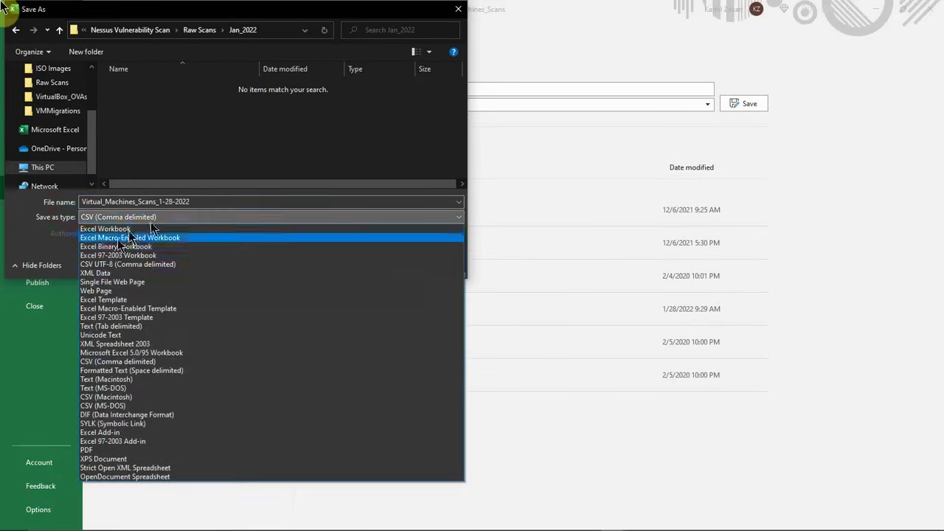
{"action": "left_click", "coordinate": [107, 229]}
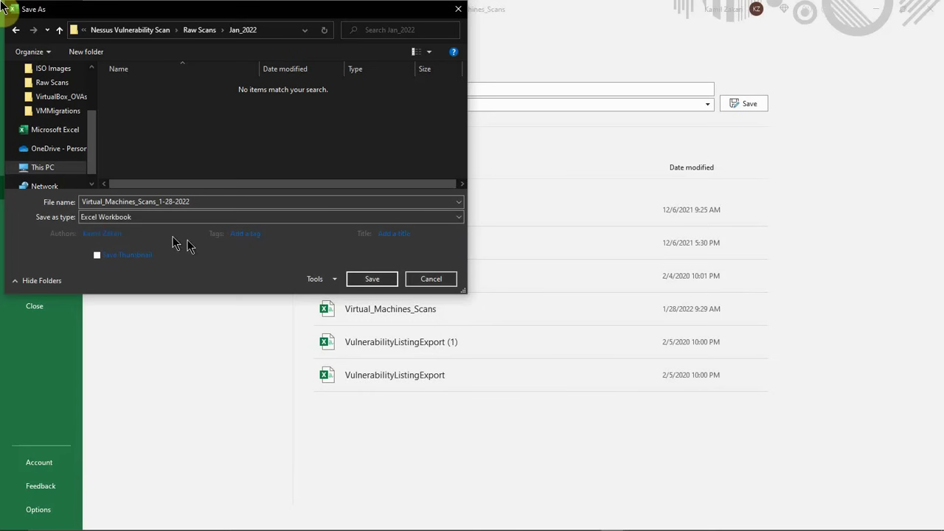
{"action": "left_click", "coordinate": [374, 278]}
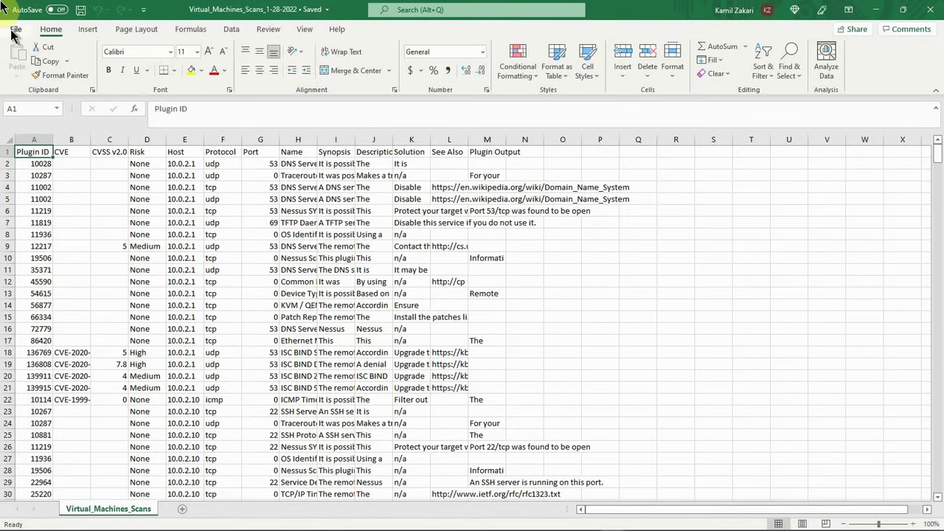
Step: Save another Excel Workbook copy under the same name in Nessus Vulnerability Scan > Analyzed Scans > Jan_2022
{"action": "left_click", "coordinate": [14, 31]}
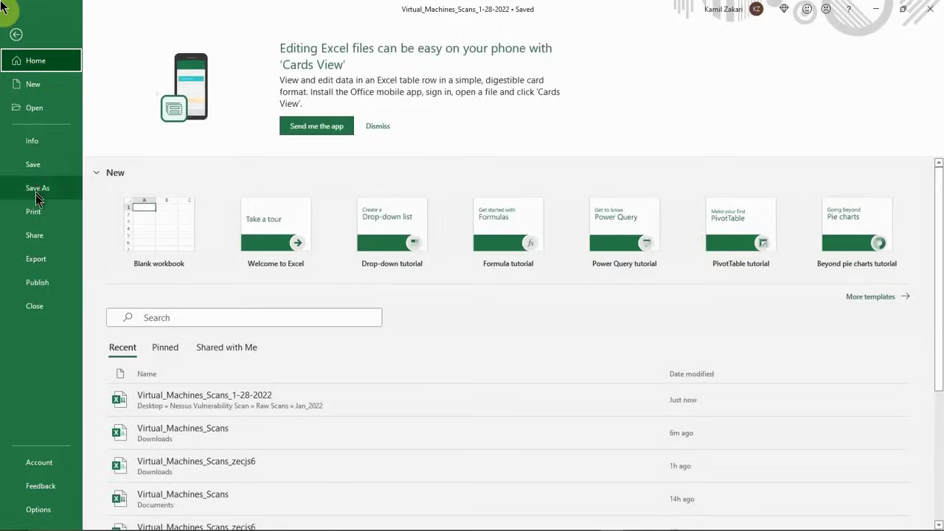
{"action": "left_click", "coordinate": [36, 190]}
{"action": "left_click", "coordinate": [135, 233]}
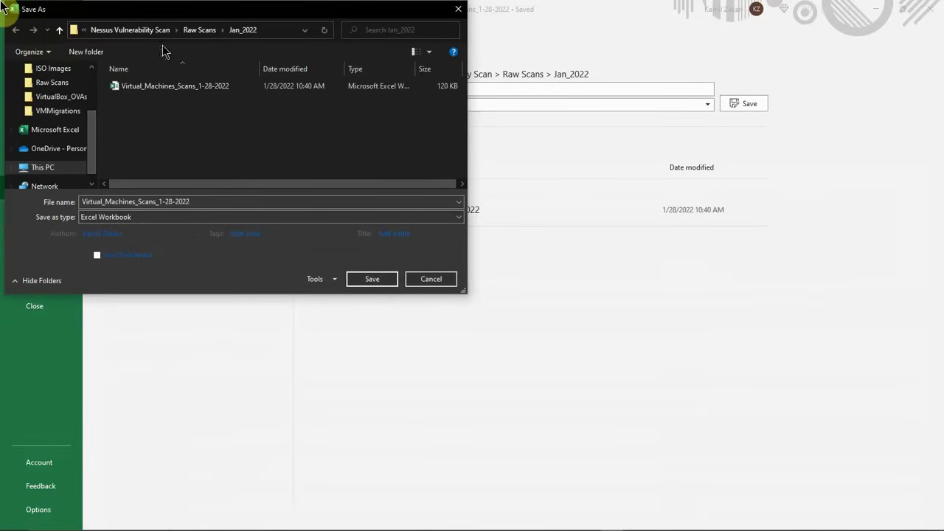
{"action": "left_click", "coordinate": [194, 33]}
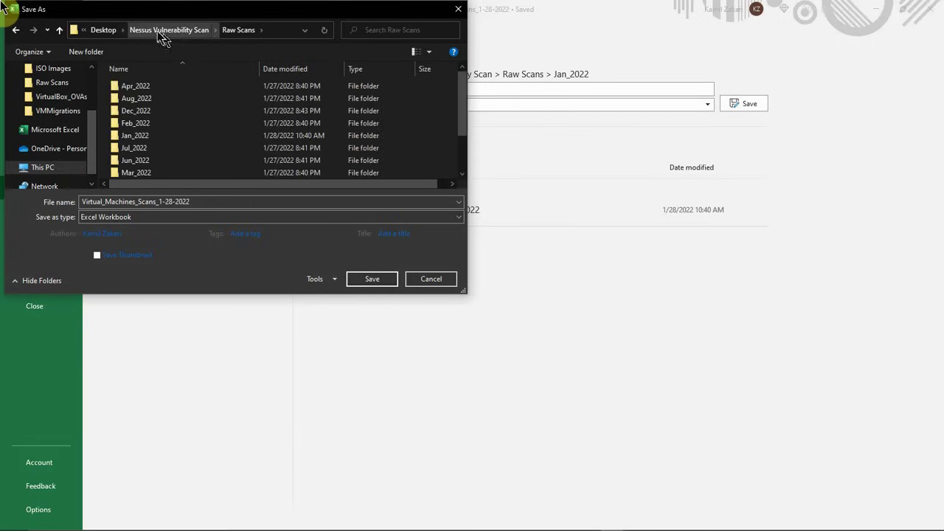
{"action": "left_click", "coordinate": [158, 33]}
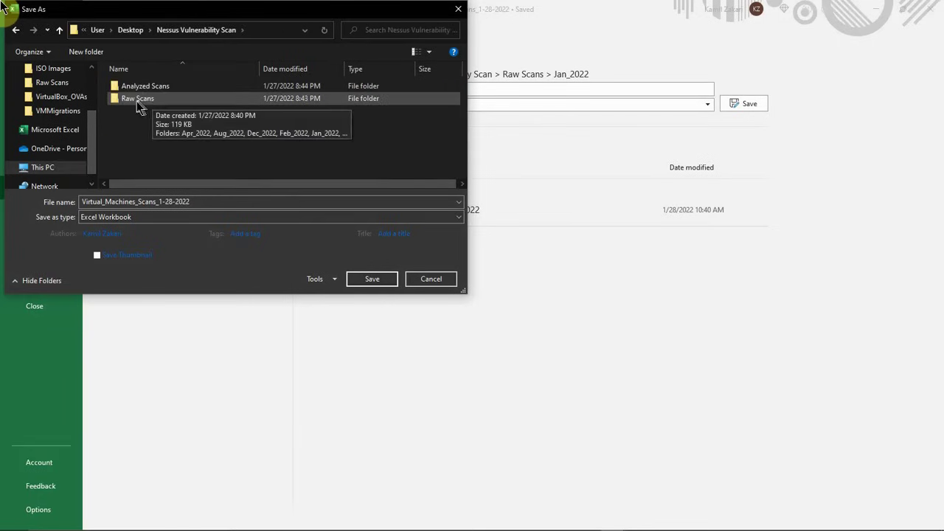
{"action": "double_click", "coordinate": [145, 87]}
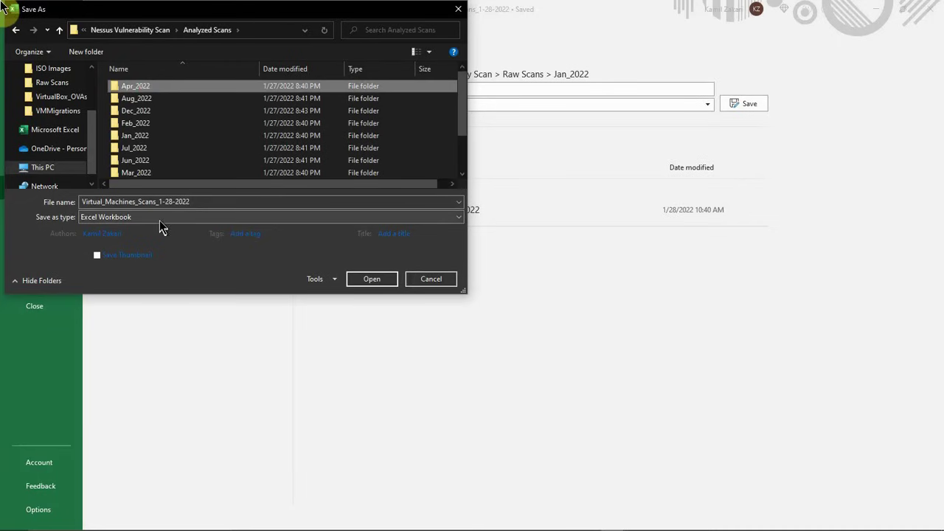
{"action": "left_click", "coordinate": [158, 217]}
{"action": "left_click", "coordinate": [122, 230]}
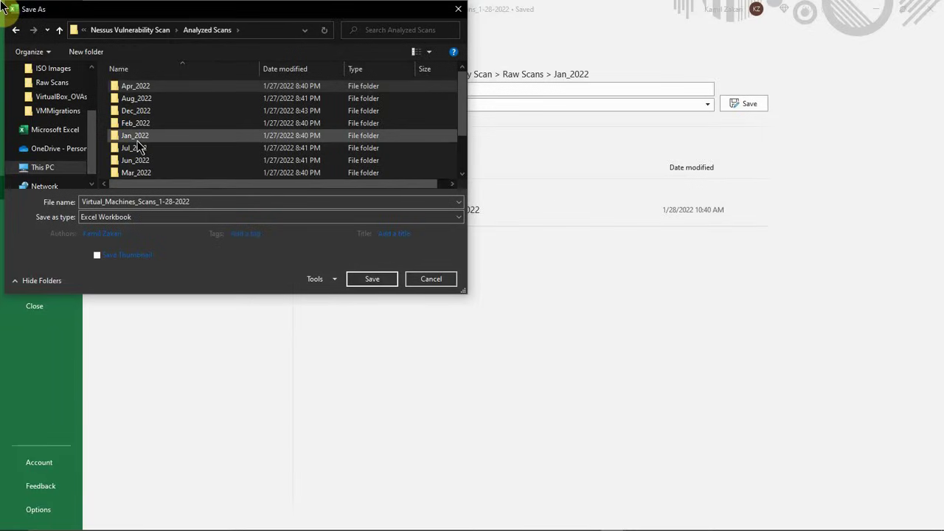
{"action": "scroll", "coordinate": [136, 121], "scroll_direction": "down", "scroll_amount": 2}
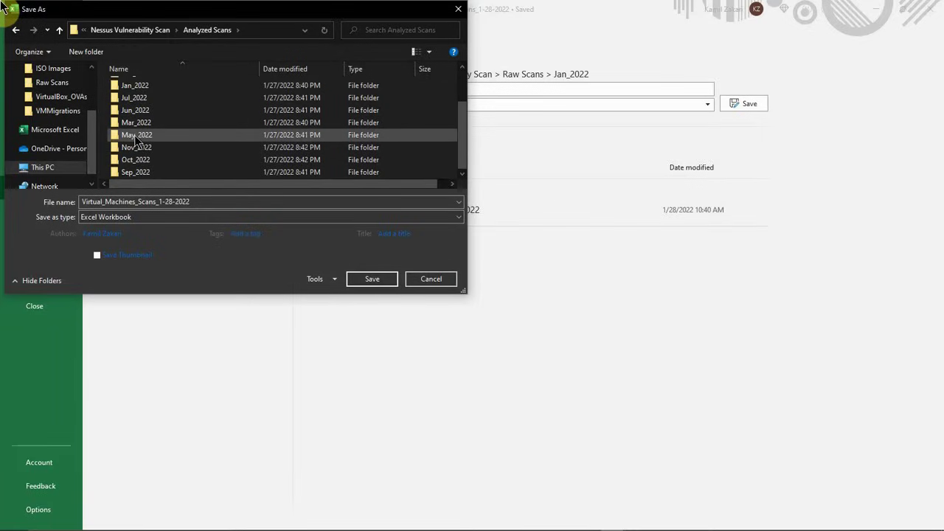
{"action": "scroll", "coordinate": [138, 137], "scroll_direction": "up", "scroll_amount": 1}
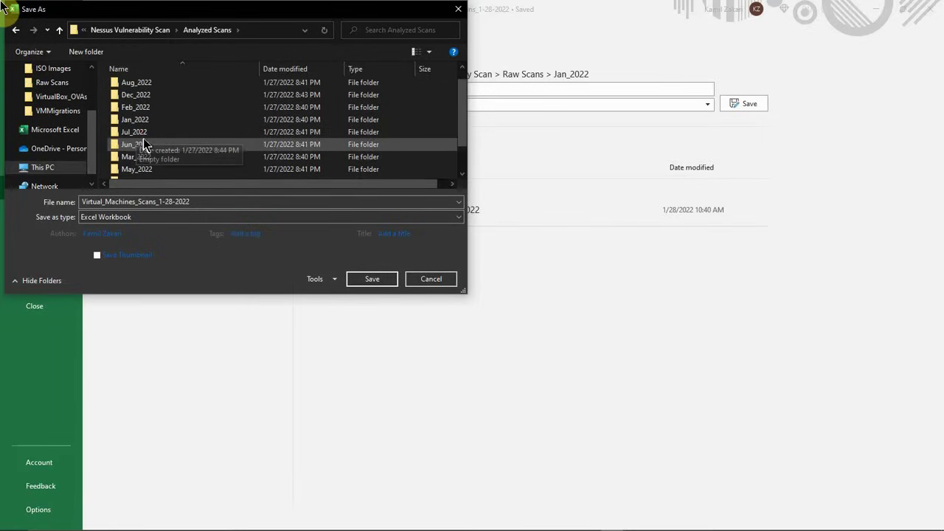
{"action": "double_click", "coordinate": [144, 122]}
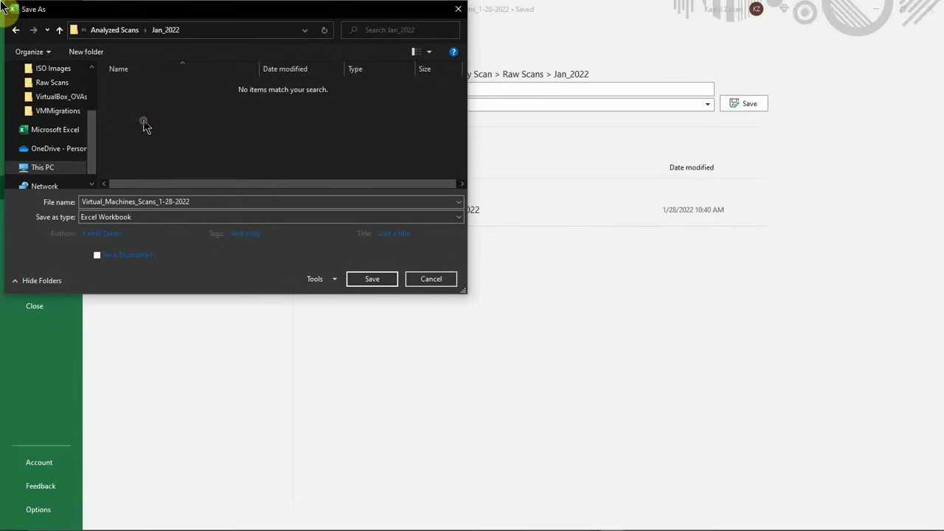
{"action": "left_click", "coordinate": [364, 279]}
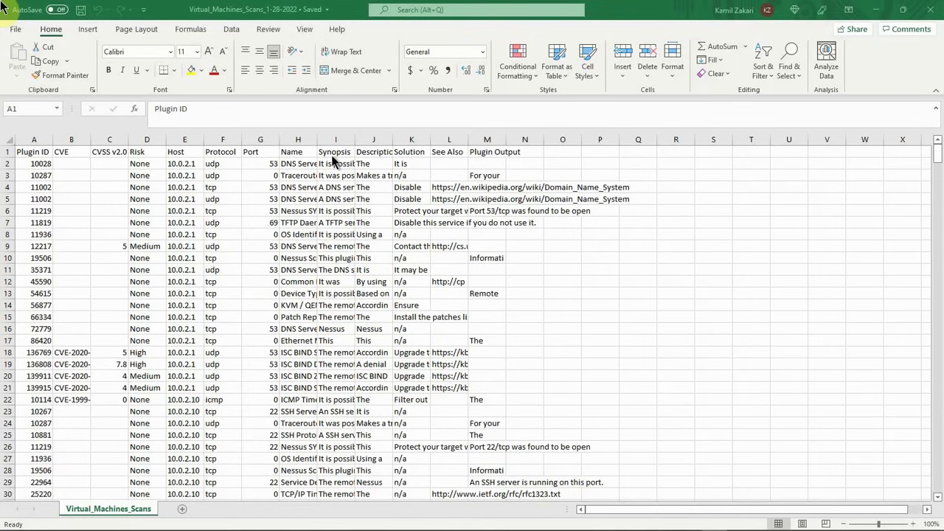
{"action": "left_click_drag", "start_coordinate": [393, 139], "coordinate": [691, 140]}
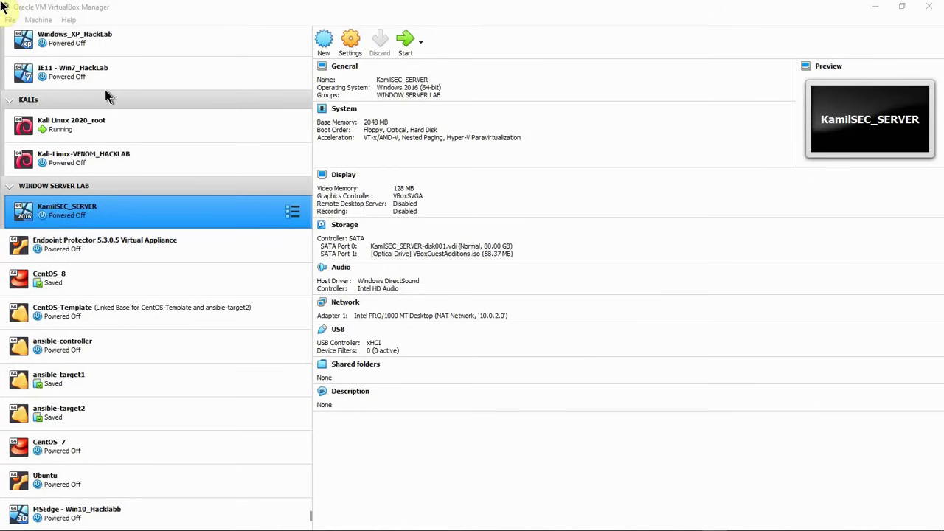
Step: Switch to Oracle VM VirtualBox Manager and review the virtual machines listed in the lab
{"action": "scroll", "coordinate": [103, 89], "scroll_direction": "up", "scroll_amount": 2}
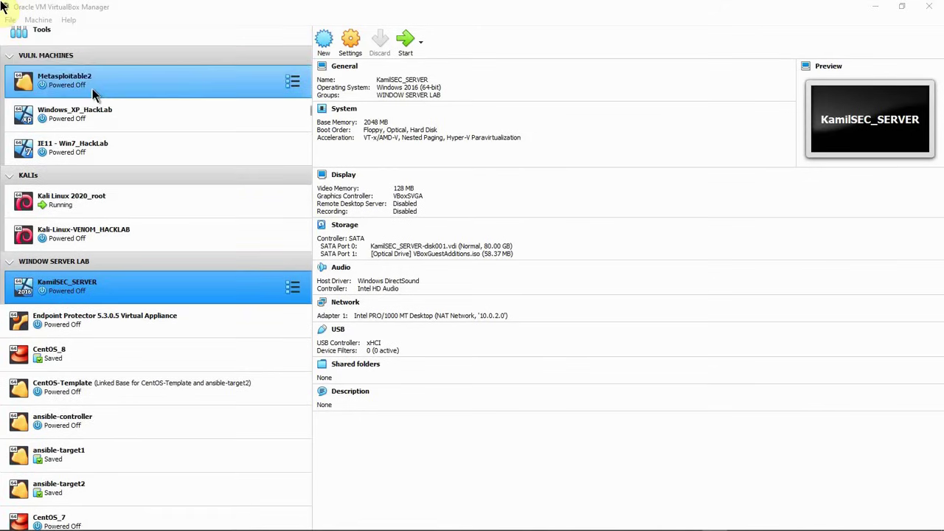
{"action": "scroll", "coordinate": [92, 89], "scroll_direction": "up", "scroll_amount": 1}
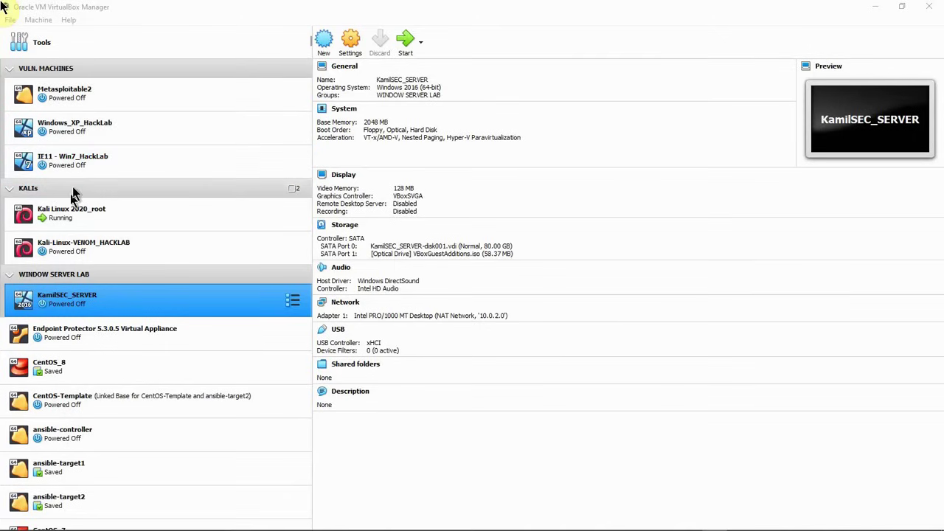
{"action": "left_click", "coordinate": [75, 240], "text": "ctrl"}
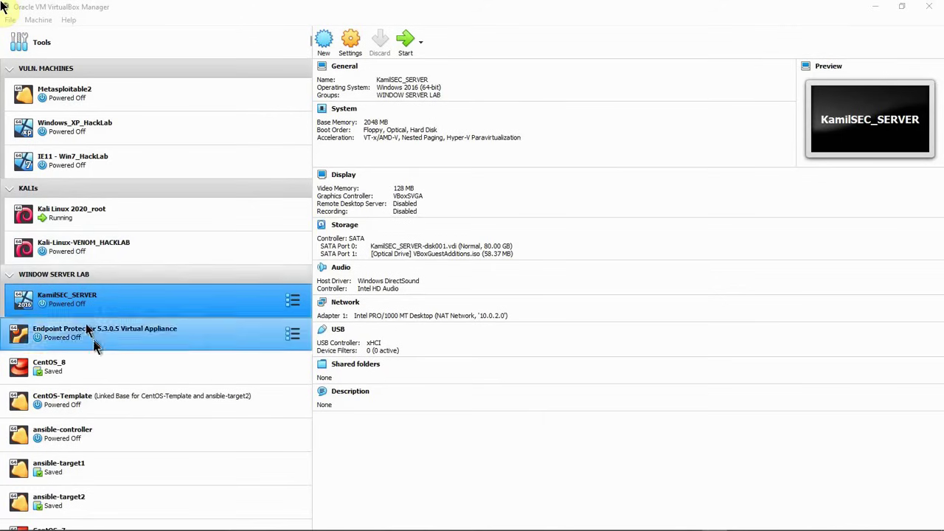
{"action": "scroll", "coordinate": [74, 324], "scroll_direction": "down", "scroll_amount": 1}
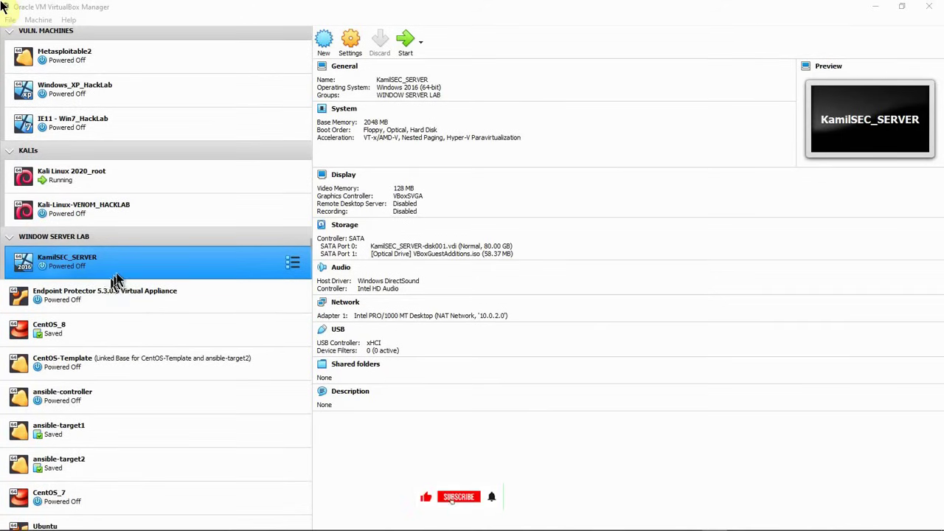
{"action": "scroll", "coordinate": [85, 347], "scroll_direction": "down", "scroll_amount": 1}
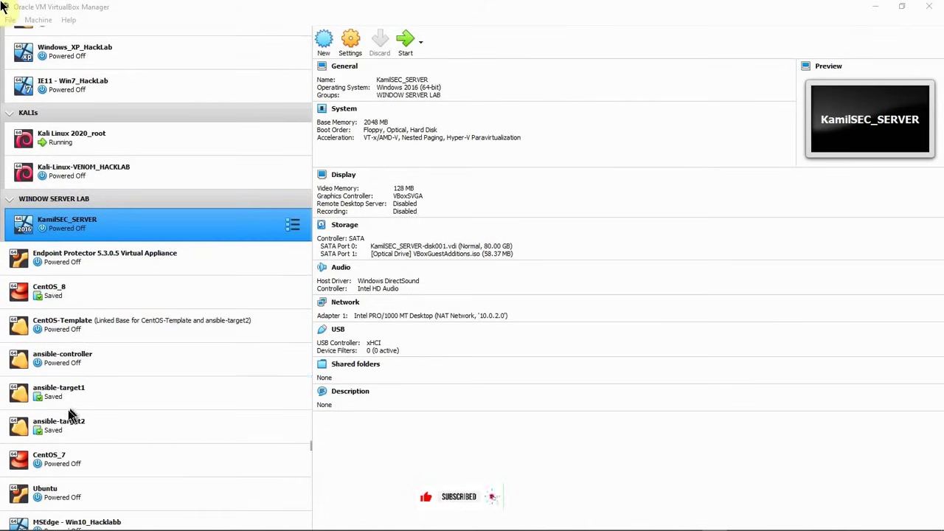
{"action": "scroll", "coordinate": [82, 487], "scroll_direction": "down", "scroll_amount": 1}
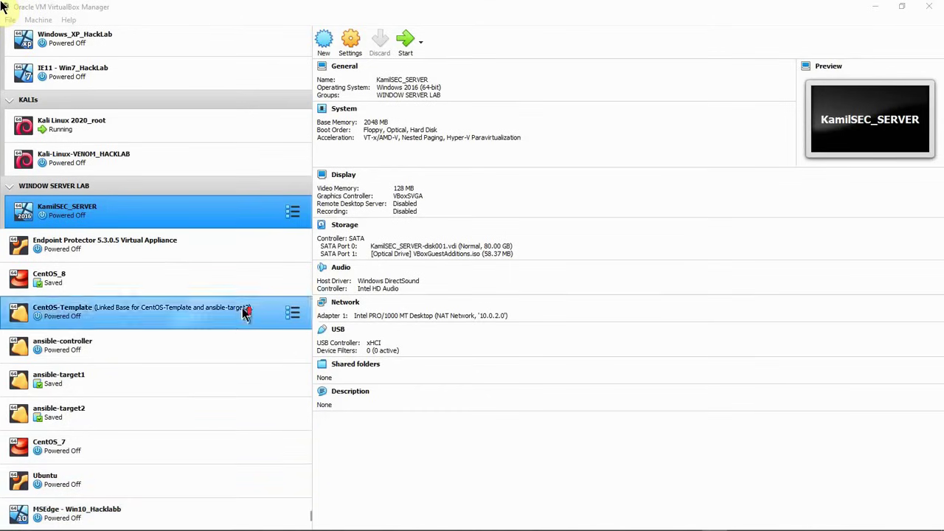
{"action": "scroll", "coordinate": [246, 312], "scroll_direction": "up", "scroll_amount": 3}
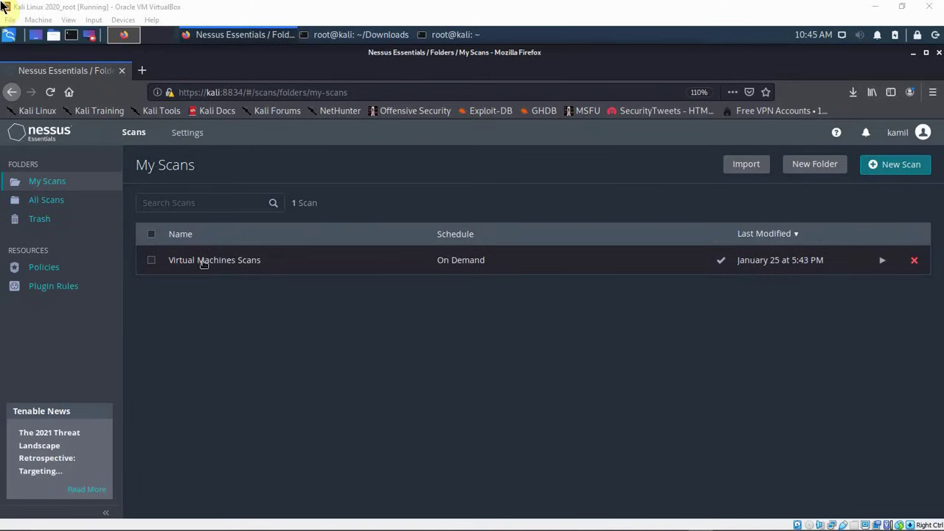
Step: Open the Virtual Machines Scans results, review the vulnerabilities listed per host, and choose CSV as the report format
{"action": "left_click", "coordinate": [230, 260]}
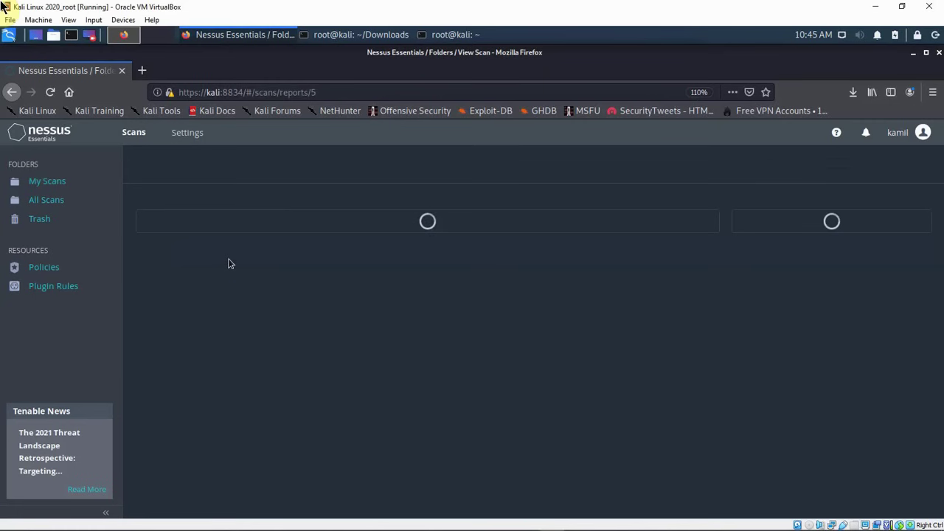
{"action": "scroll", "coordinate": [457, 290], "scroll_direction": "down", "scroll_amount": 2}
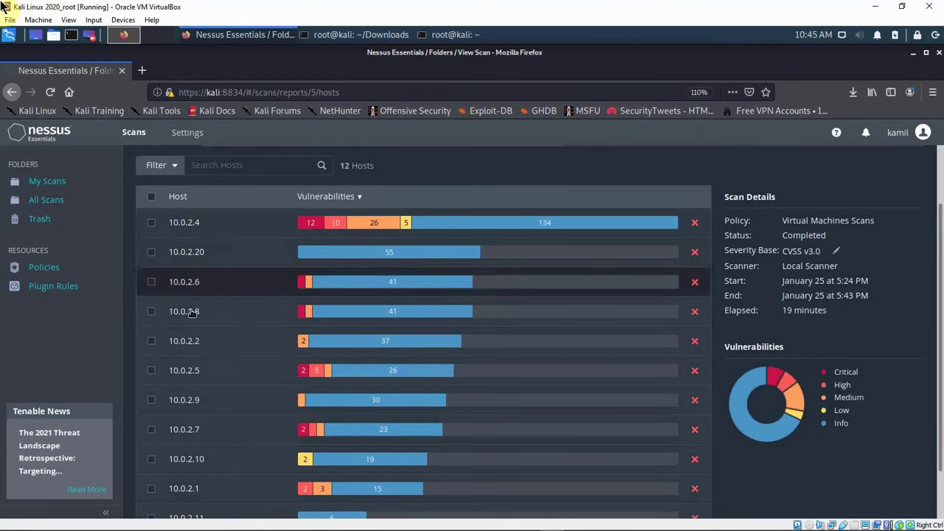
{"action": "scroll", "coordinate": [197, 324], "scroll_direction": "down", "scroll_amount": 1}
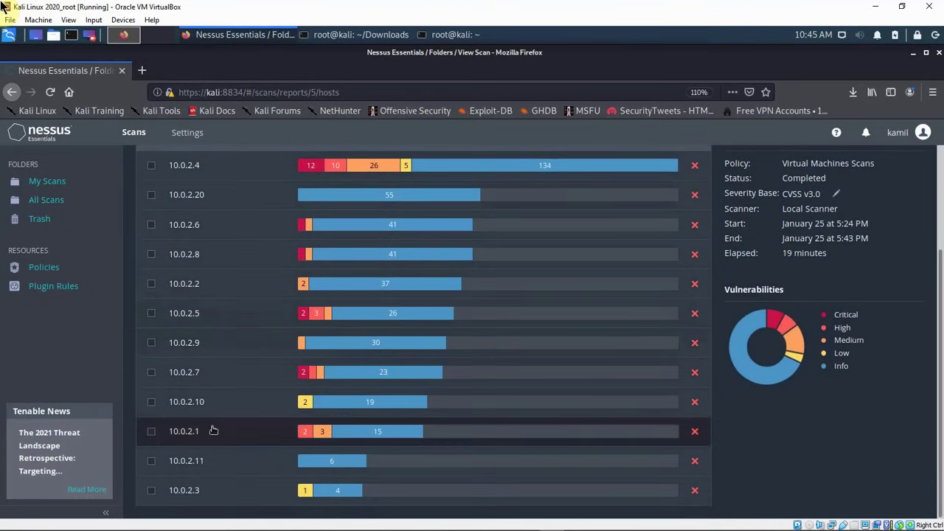
{"action": "scroll", "coordinate": [203, 409], "scroll_direction": "up", "scroll_amount": 2}
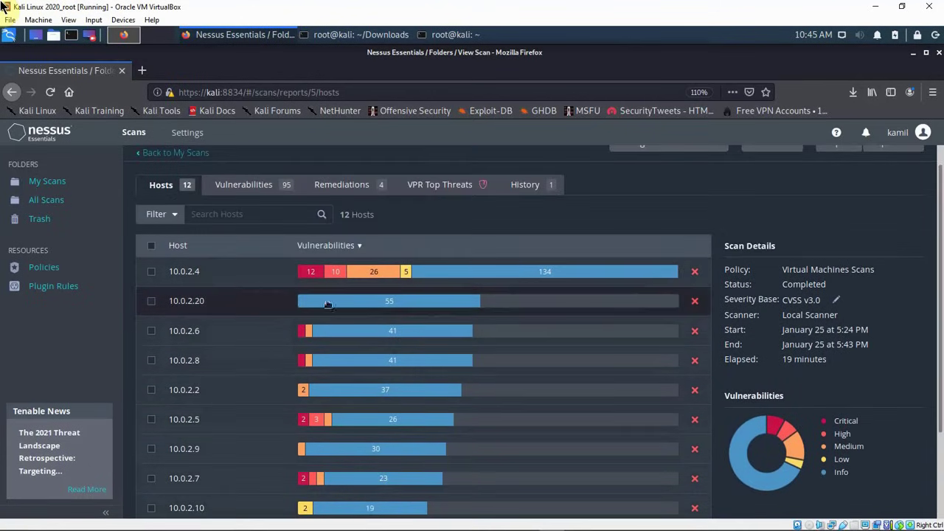
{"action": "scroll", "coordinate": [366, 328], "scroll_direction": "down", "scroll_amount": 1}
{"action": "scroll", "coordinate": [372, 332], "scroll_direction": "down", "scroll_amount": 2}
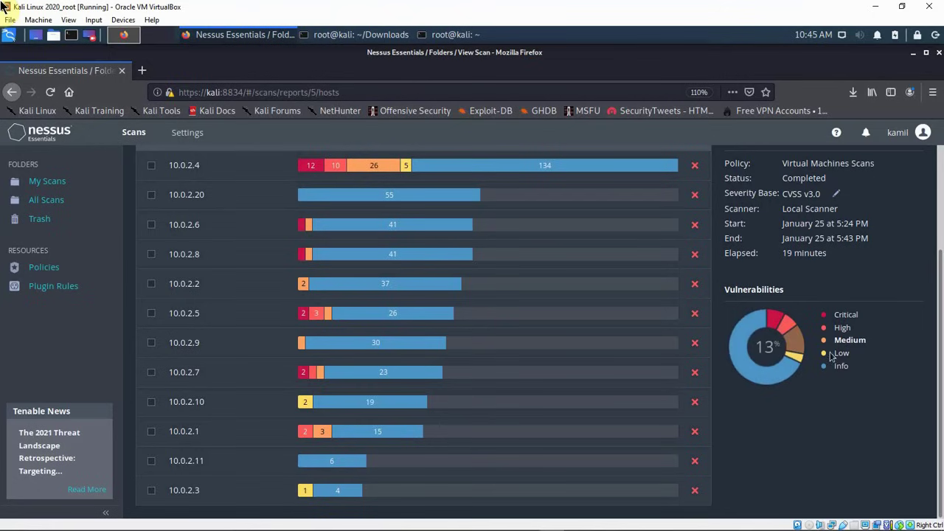
{"action": "scroll", "coordinate": [821, 357], "scroll_direction": "up", "scroll_amount": 3}
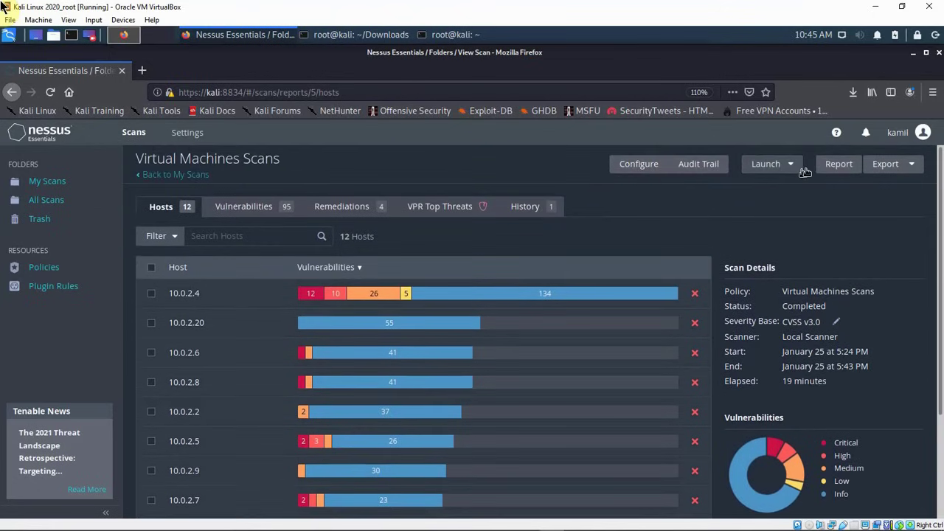
{"action": "left_click", "coordinate": [840, 165]}
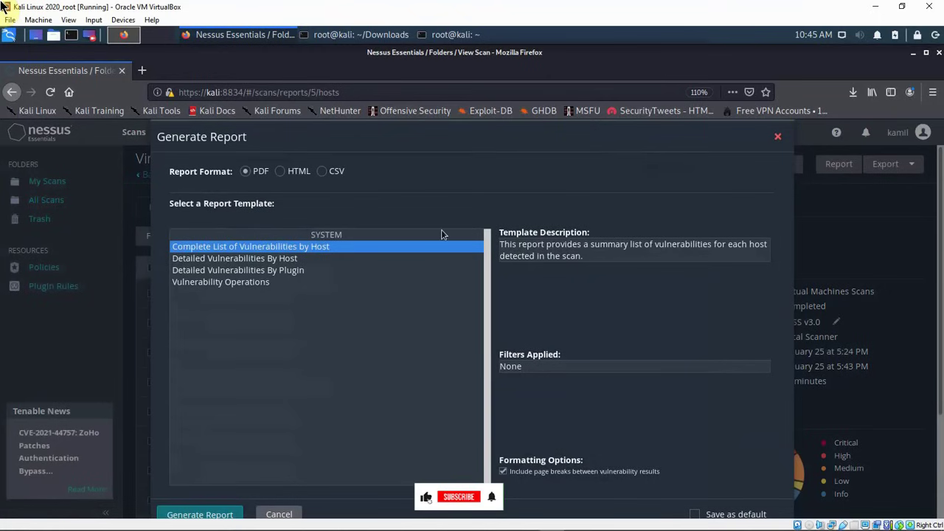
{"action": "left_click", "coordinate": [325, 172]}
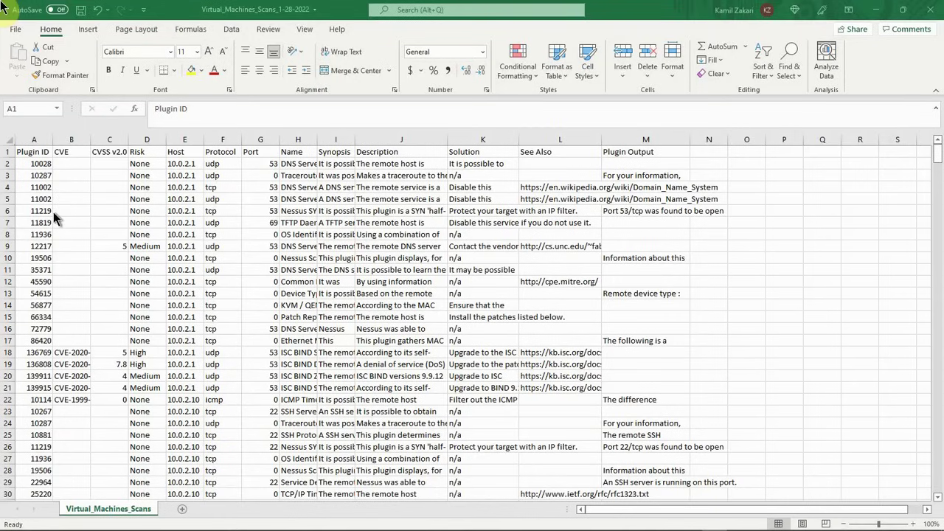
Step: Delete the CVSS v2.0 Base Score column from the Virtual_Machines_Scans_1-28-2022 workbook
{"action": "left_click", "coordinate": [96, 137]}
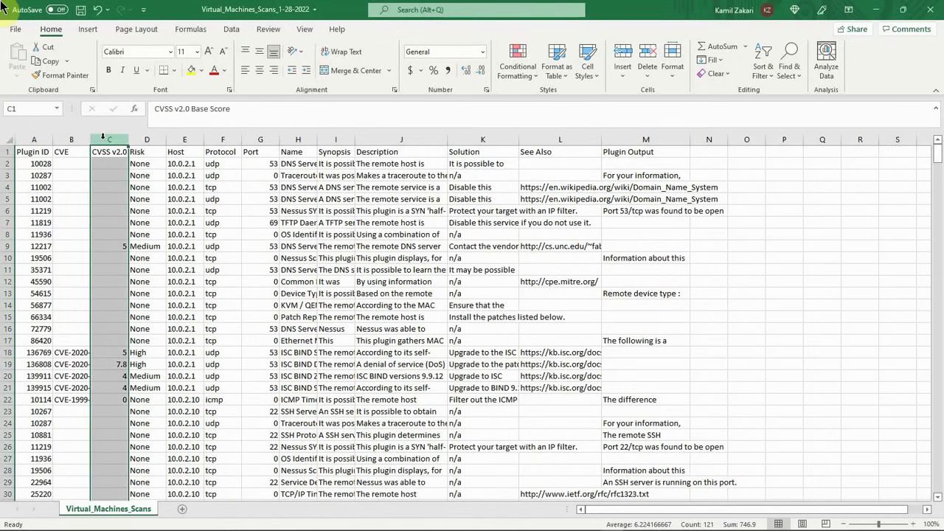
{"action": "right_click", "coordinate": [105, 141]}
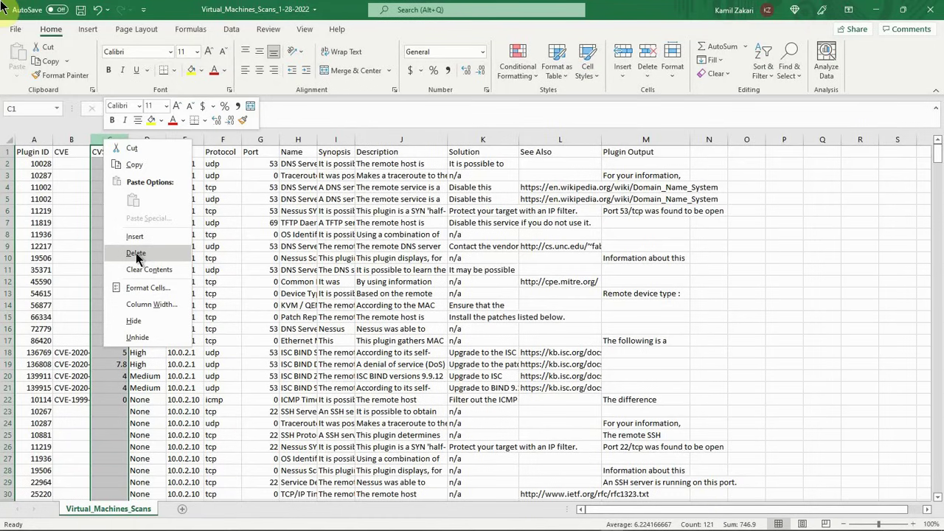
{"action": "left_click", "coordinate": [136, 253]}
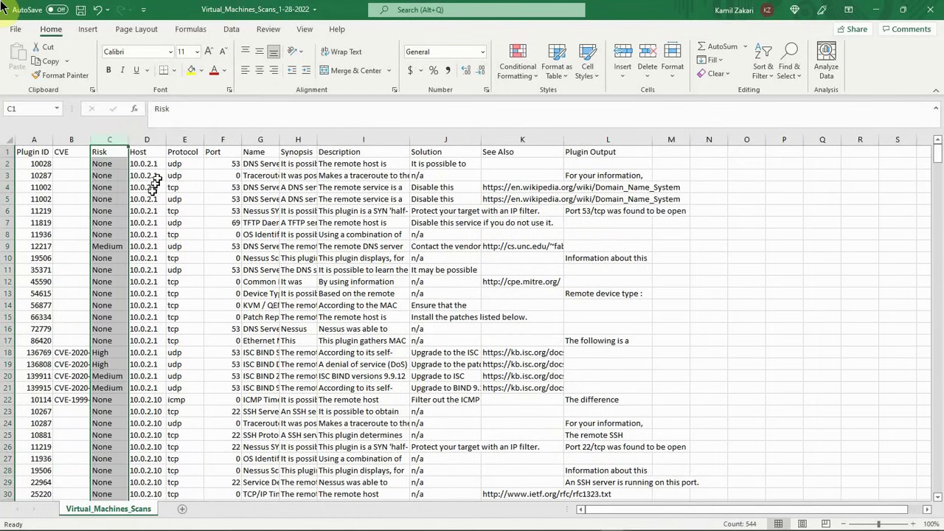
Step: Widen the Host column and rename its header in D1 to Host/IP Address
{"action": "left_click_drag", "start_coordinate": [165, 139], "coordinate": [194, 139]}
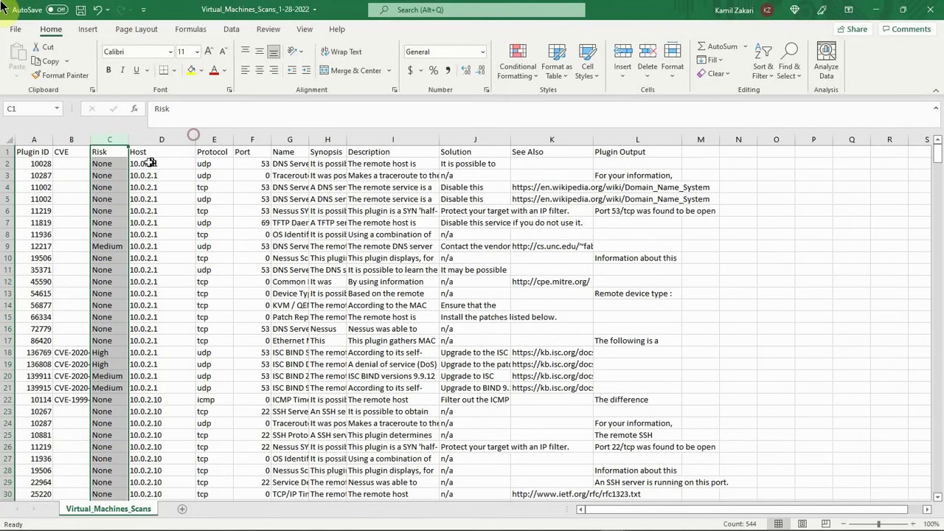
{"action": "left_click", "coordinate": [150, 154]}
{"action": "key", "text": "ctrl+Down"}
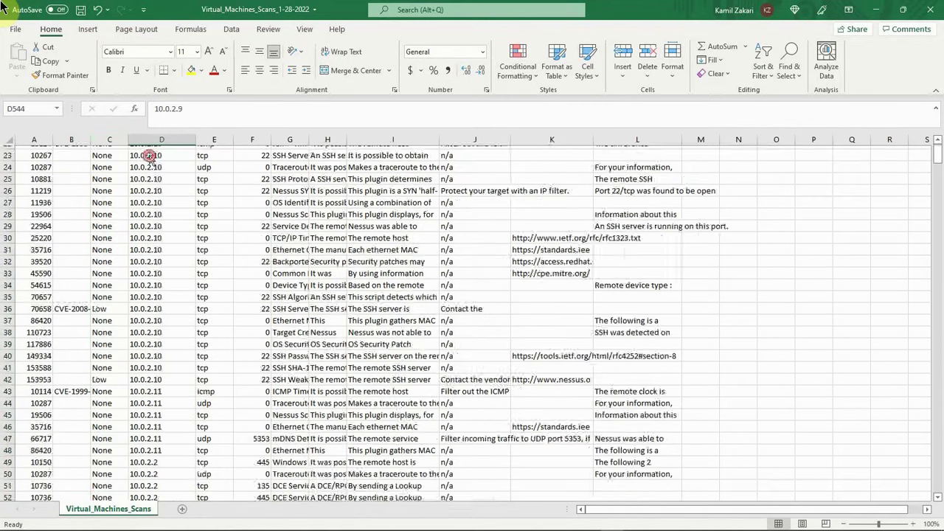
{"action": "scroll", "coordinate": [174, 233], "scroll_direction": "up", "scroll_amount": 9}
{"action": "key", "text": "ctrl+Up"}
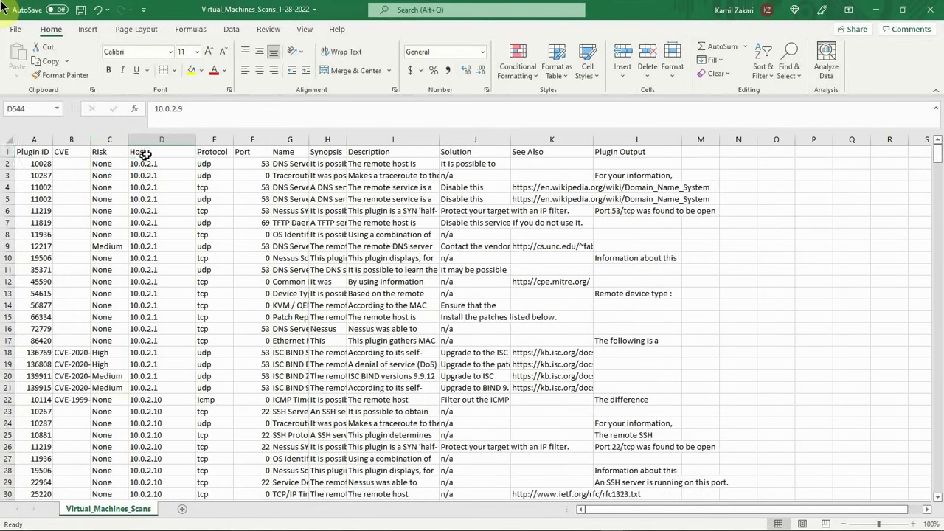
{"action": "left_click", "coordinate": [181, 108]}
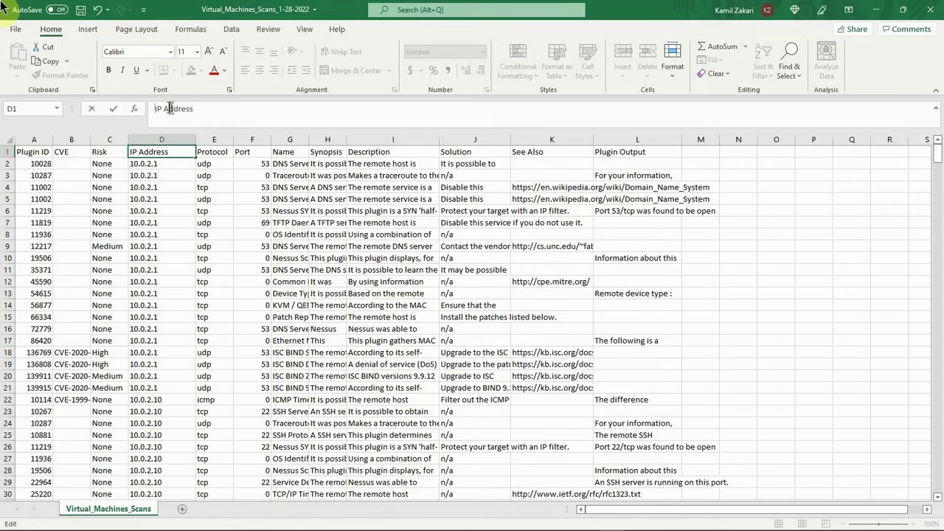
{"action": "type", "text": "Host?"}
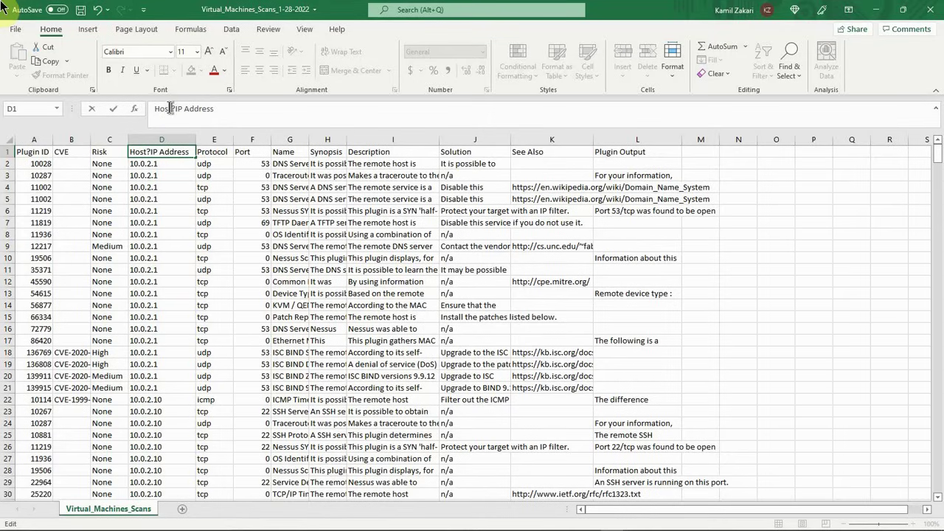
{"action": "key", "text": "BackSpace"}
{"action": "type", "text": "/"}
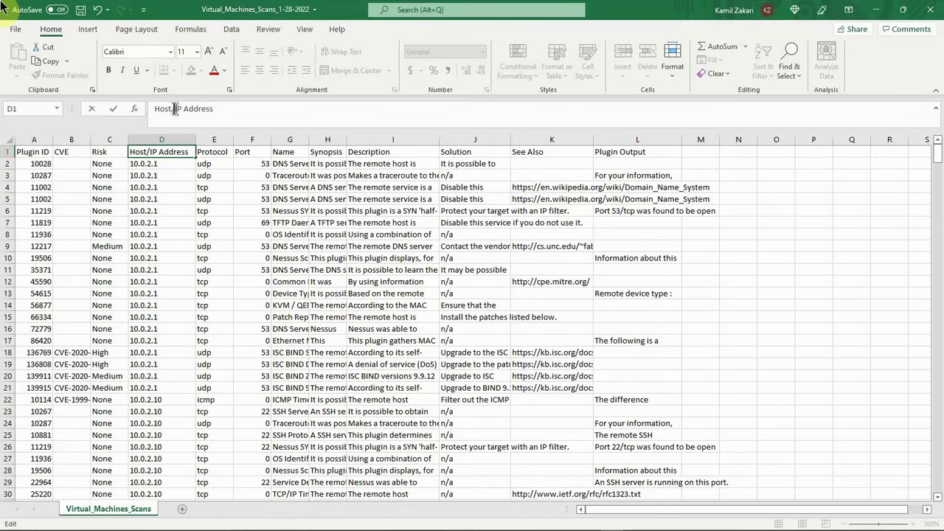
{"action": "left_click", "coordinate": [292, 185]}
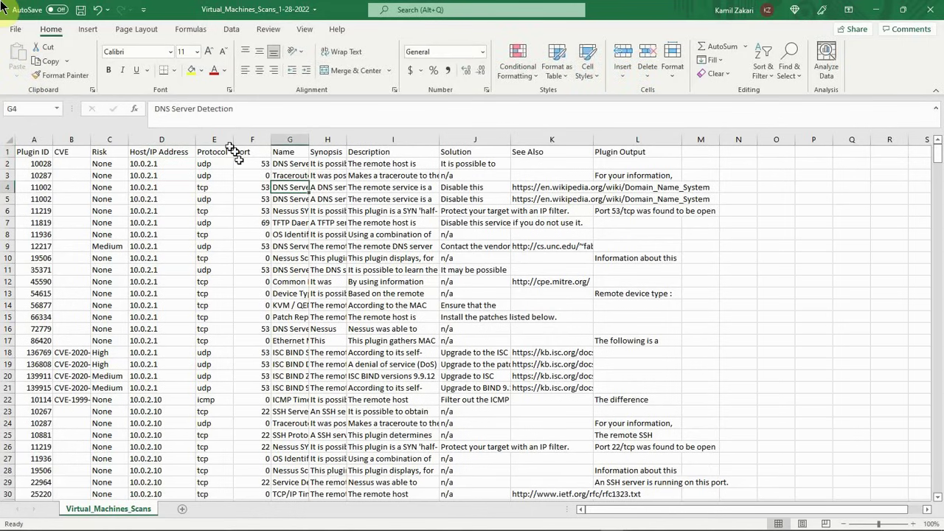
Step: Widen the Host/IP Address column further and delete the Protocol column
{"action": "left_click_drag", "start_coordinate": [196, 140], "coordinate": [233, 140]}
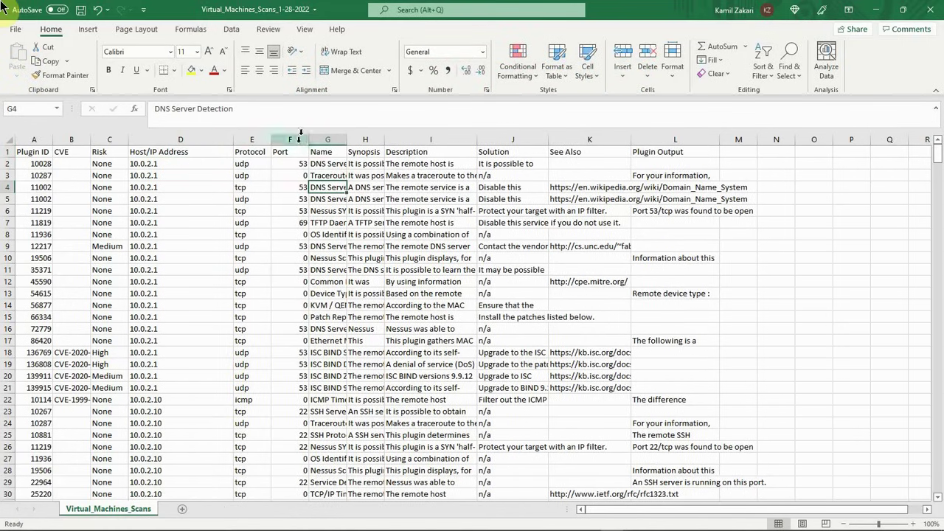
{"action": "left_click", "coordinate": [244, 139]}
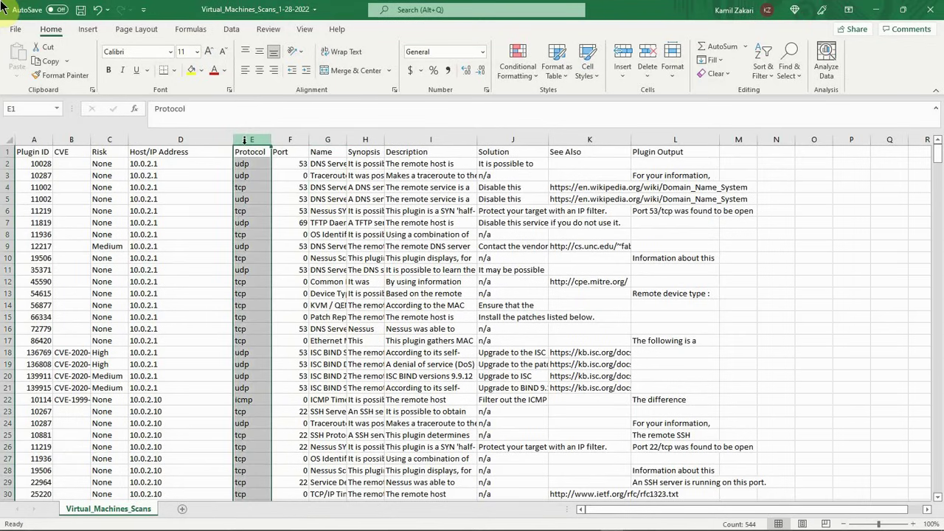
{"action": "right_click", "coordinate": [246, 140]}
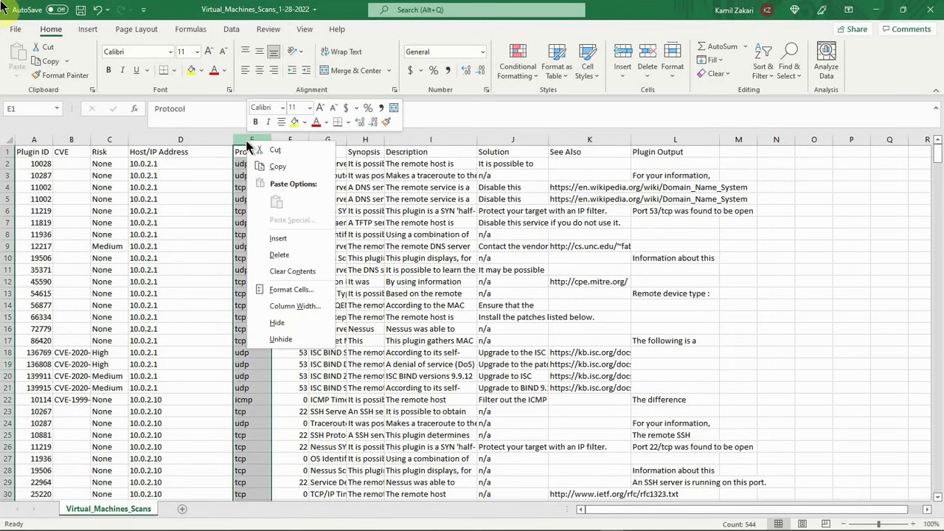
{"action": "left_click", "coordinate": [278, 255]}
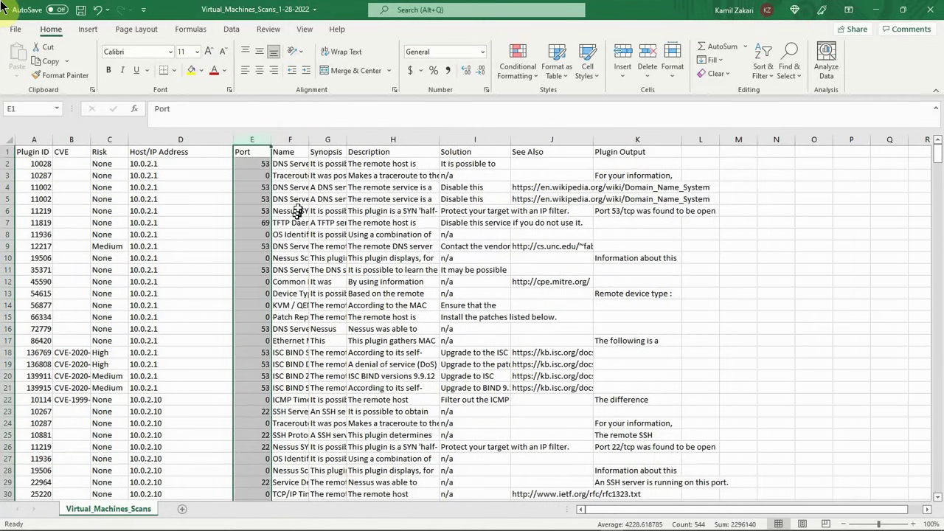
Step: Widen the Name, Synopsis, Description and Solution columns, and narrow the Host/IP Address column
{"action": "double_click", "coordinate": [308, 139]}
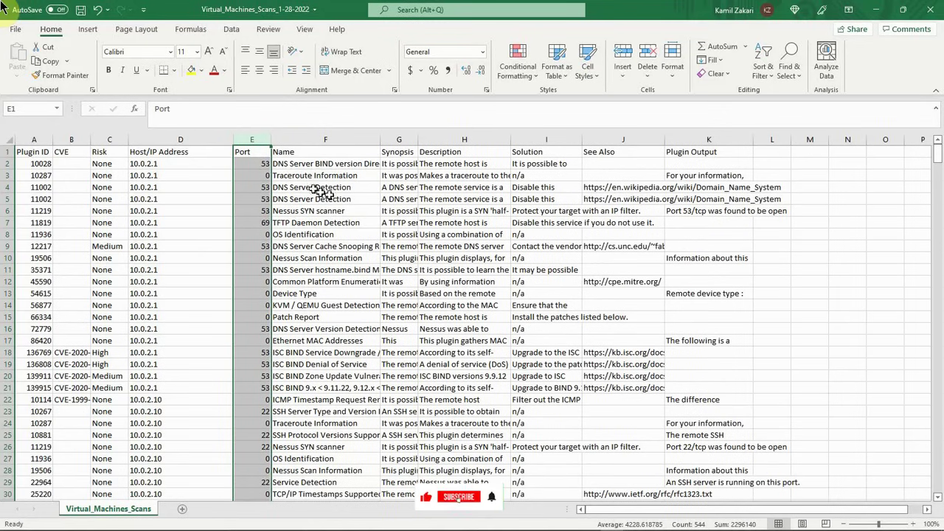
{"action": "left_click_drag", "start_coordinate": [418, 140], "coordinate": [515, 138]}
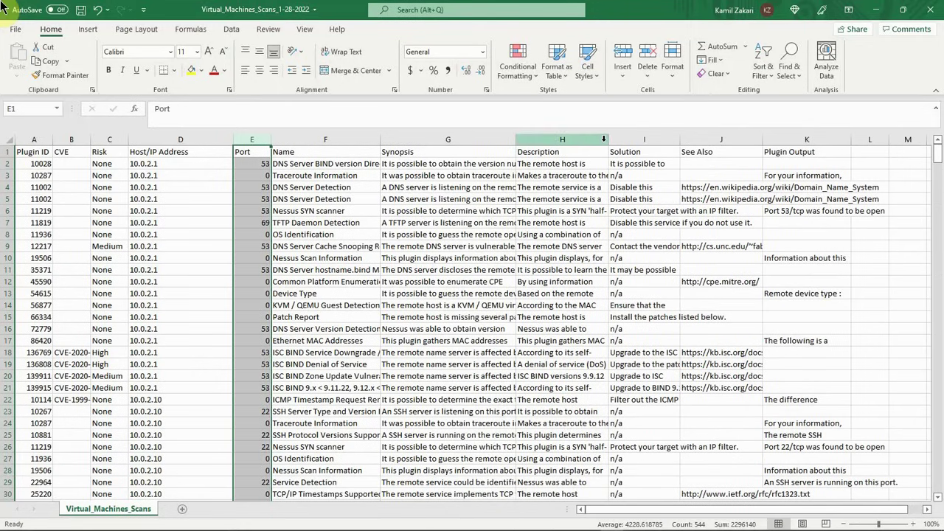
{"action": "left_click_drag", "start_coordinate": [230, 140], "coordinate": [199, 141]}
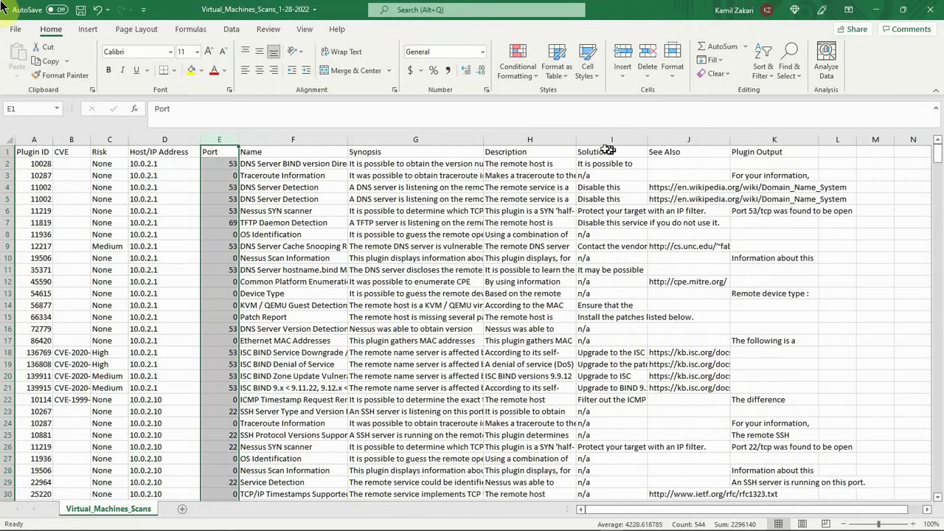
{"action": "left_click_drag", "start_coordinate": [573, 134], "coordinate": [599, 134]}
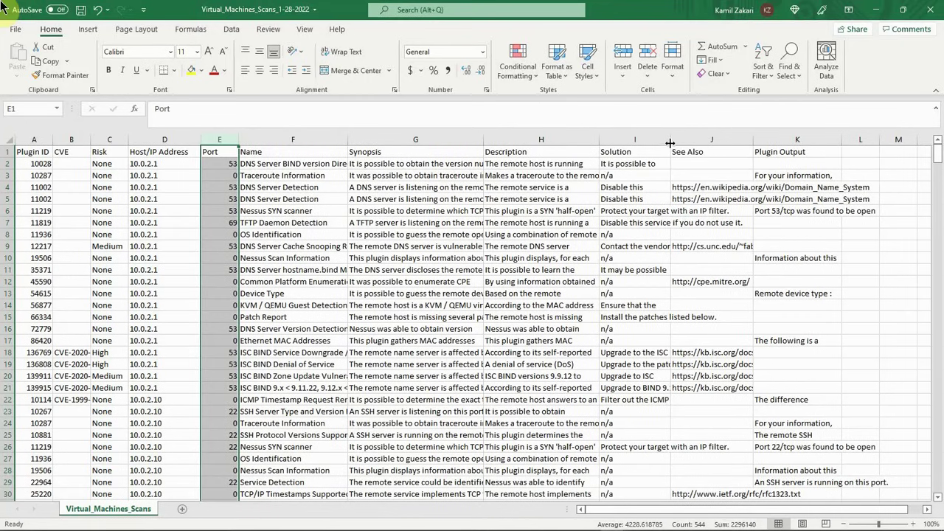
{"action": "left_click_drag", "start_coordinate": [669, 143], "coordinate": [691, 141]}
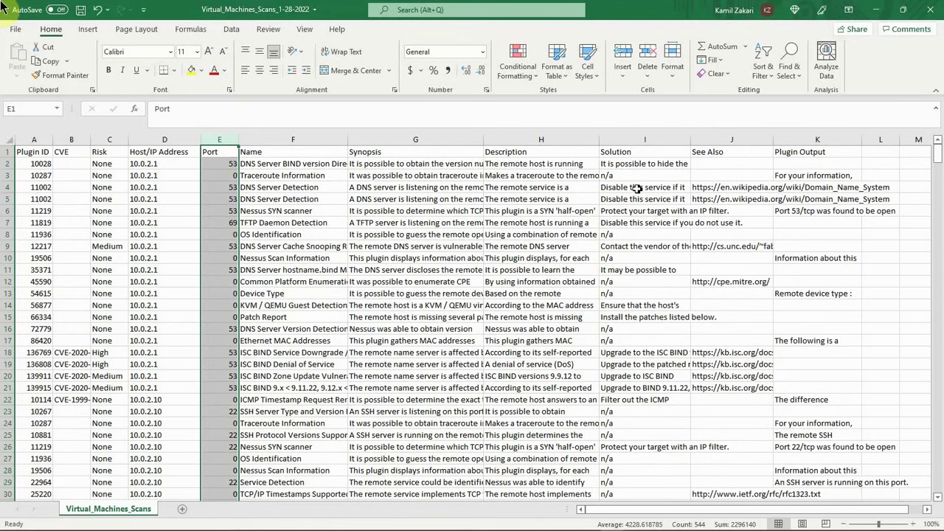
{"action": "left_click", "coordinate": [409, 269]}
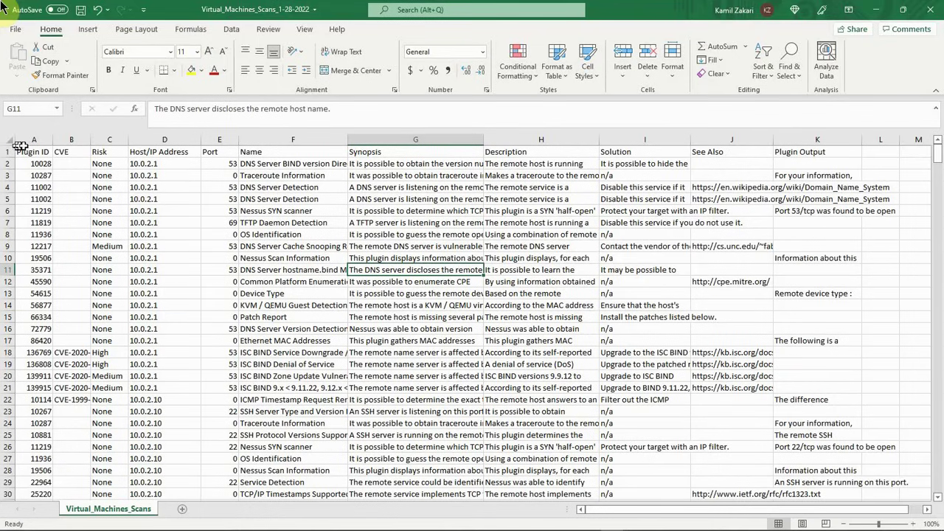
Step: Format the range A1:L544 as a table with headers, using the Blue, Table Style Light 9 style
{"action": "left_click_drag", "start_coordinate": [20, 147], "coordinate": [863, 436]}
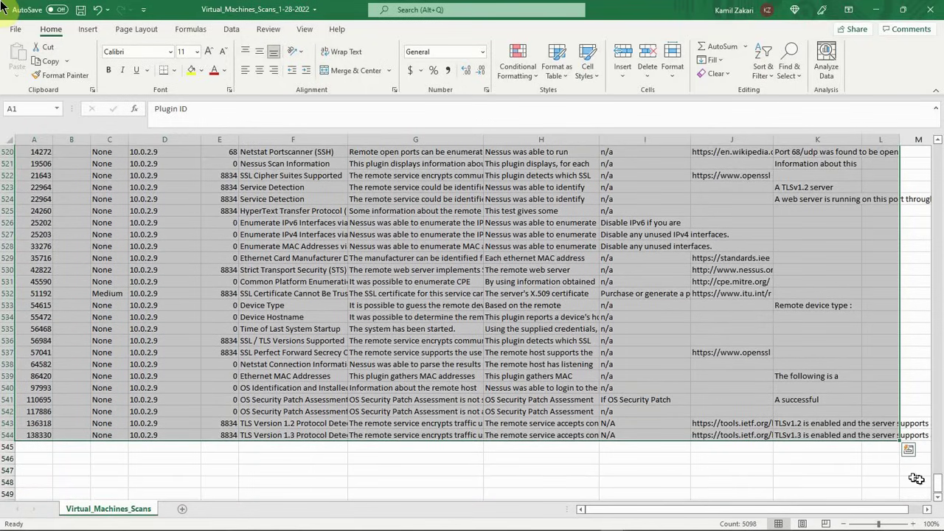
{"action": "left_click_drag", "start_coordinate": [938, 488], "coordinate": [938, 148]}
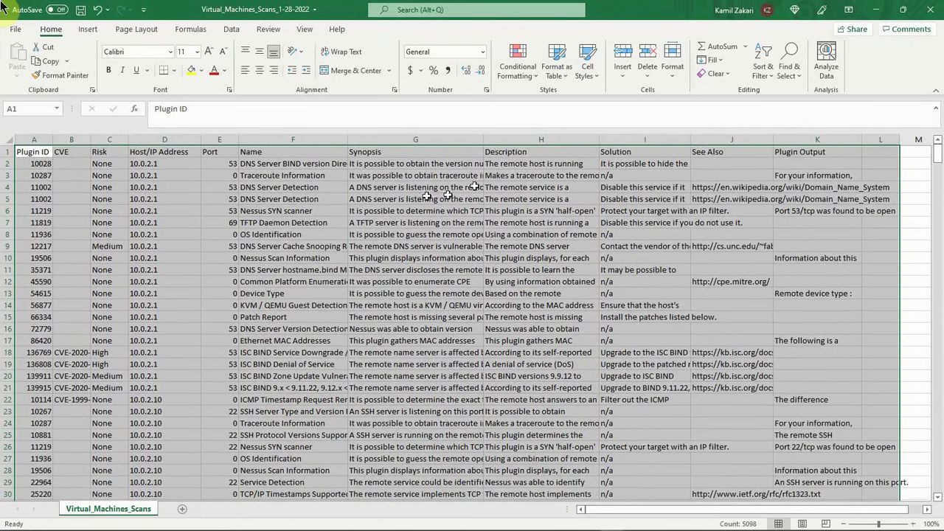
{"action": "left_click", "coordinate": [572, 82]}
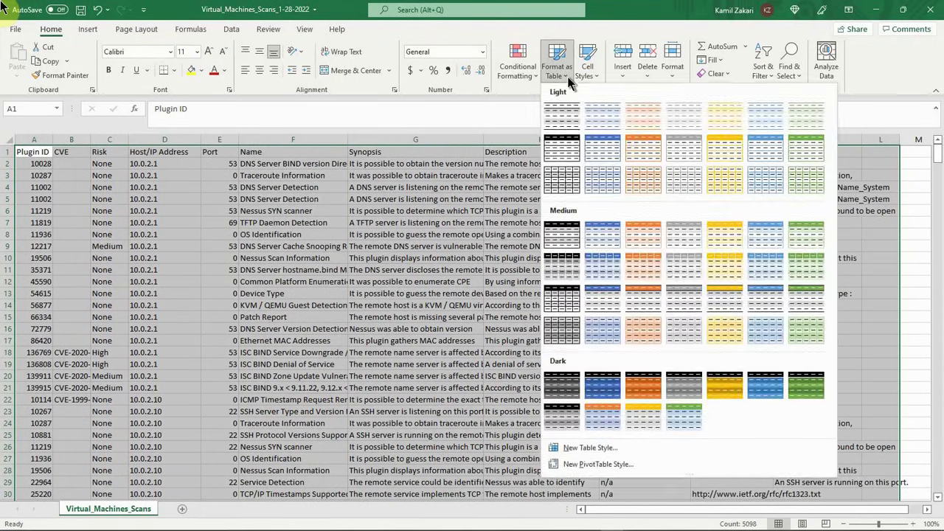
{"action": "left_click", "coordinate": [603, 145]}
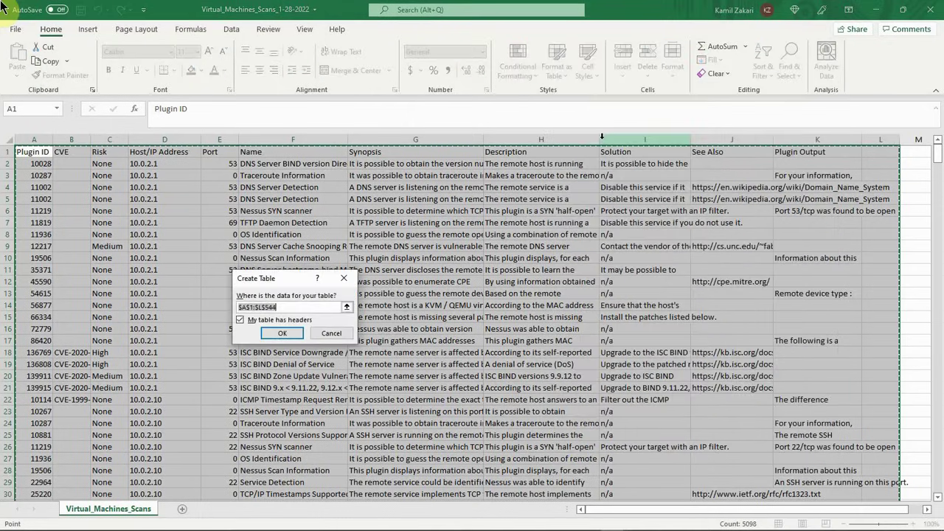
{"action": "left_click", "coordinate": [287, 335]}
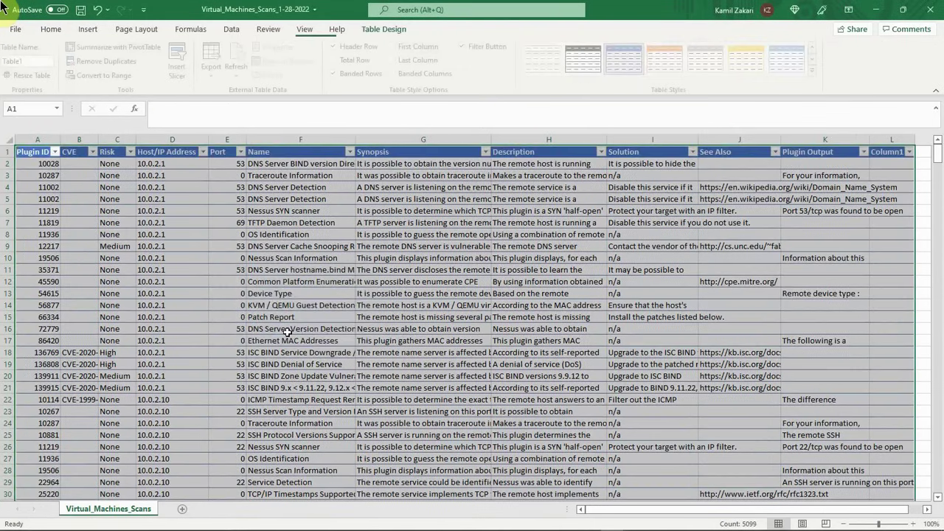
{"action": "left_click", "coordinate": [408, 269]}
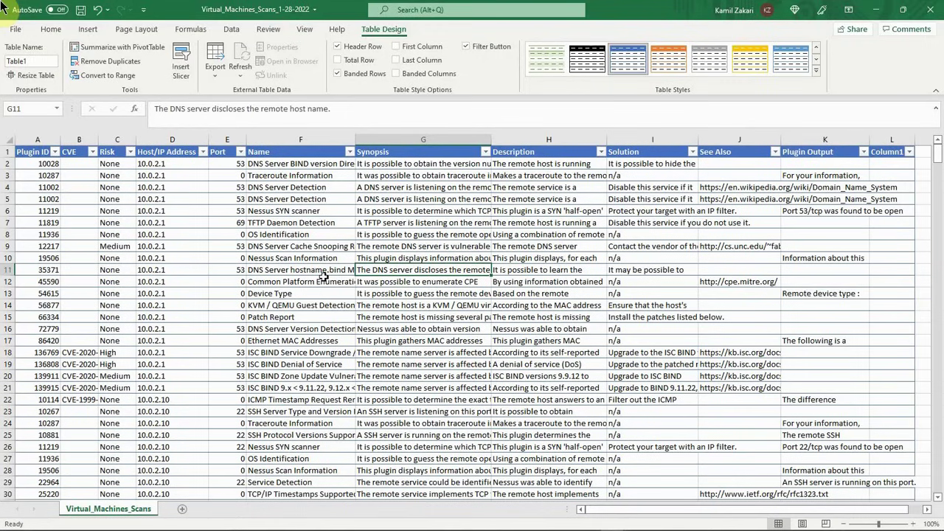
{"action": "key", "text": "ctrl+n"}
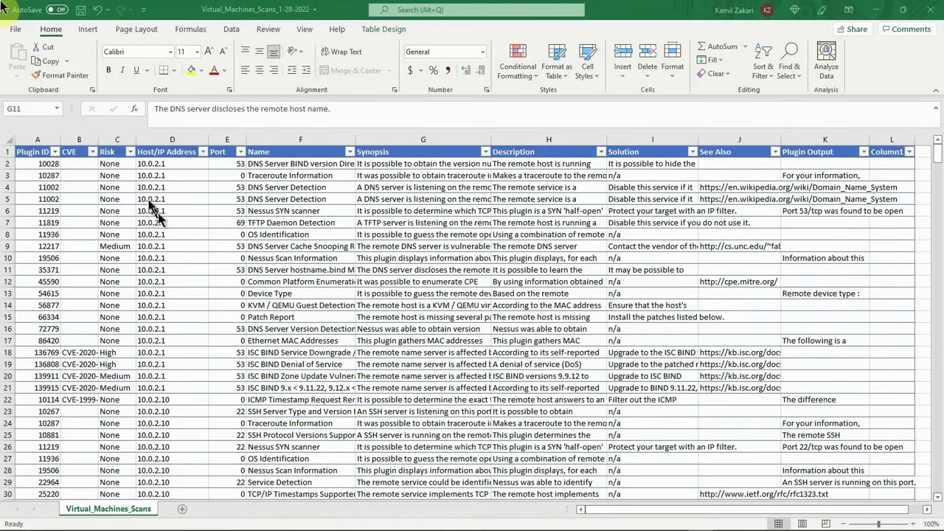
Step: Filter the Risk column to show only the rows with risk None
{"action": "left_click", "coordinate": [130, 154]}
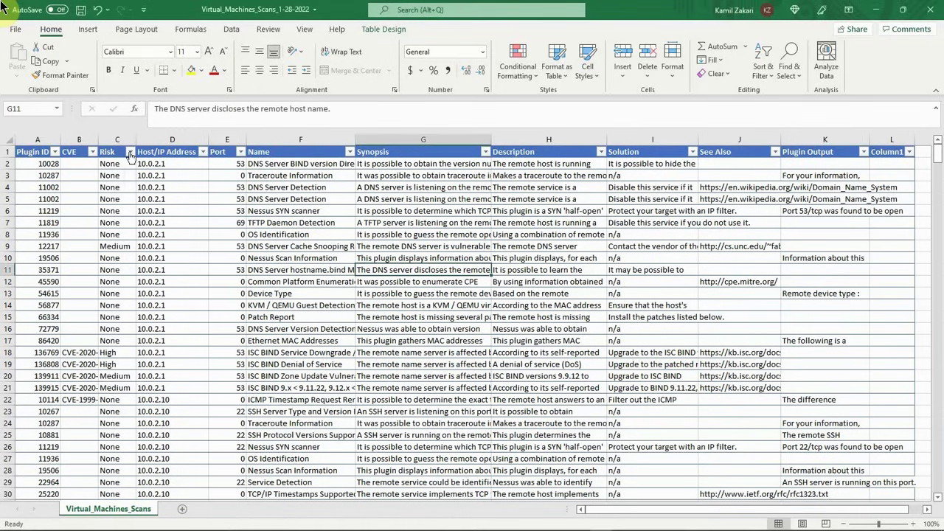
{"action": "left_click", "coordinate": [130, 153]}
{"action": "left_click", "coordinate": [51, 294]}
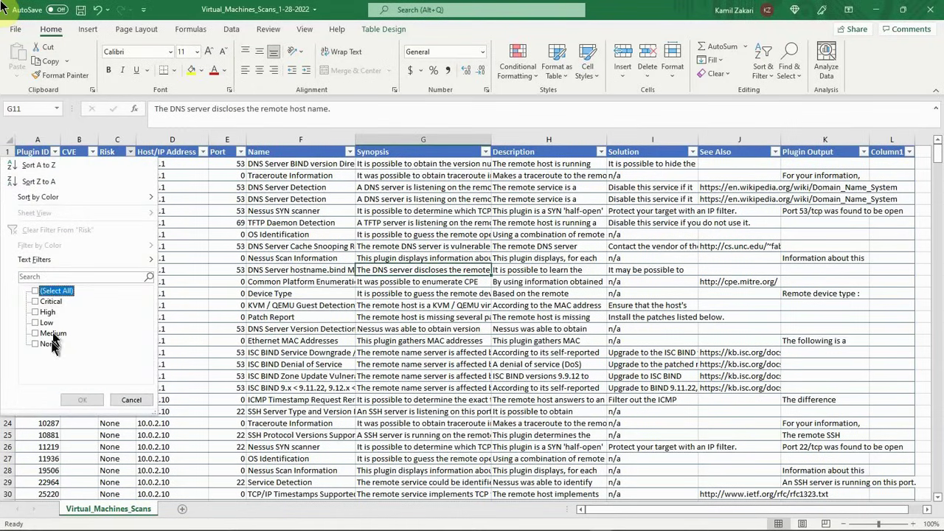
{"action": "left_click", "coordinate": [36, 344]}
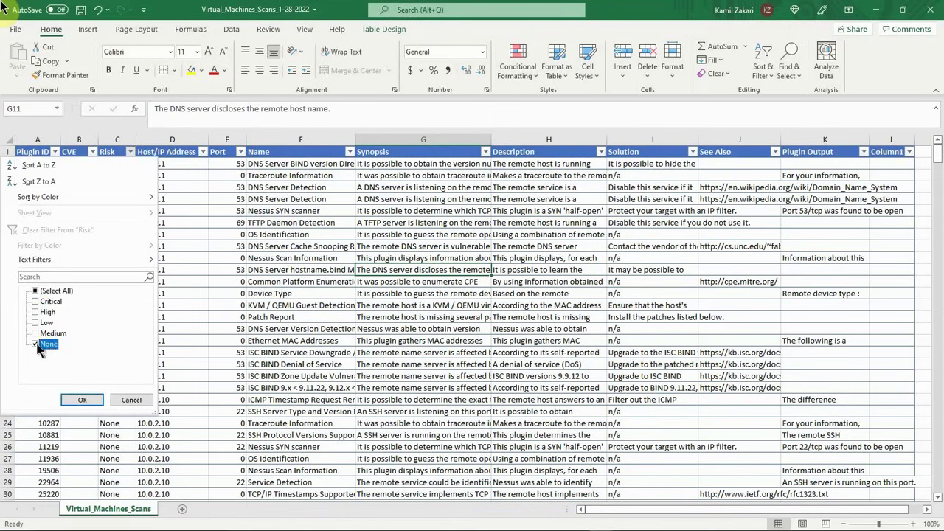
{"action": "left_click", "coordinate": [85, 400]}
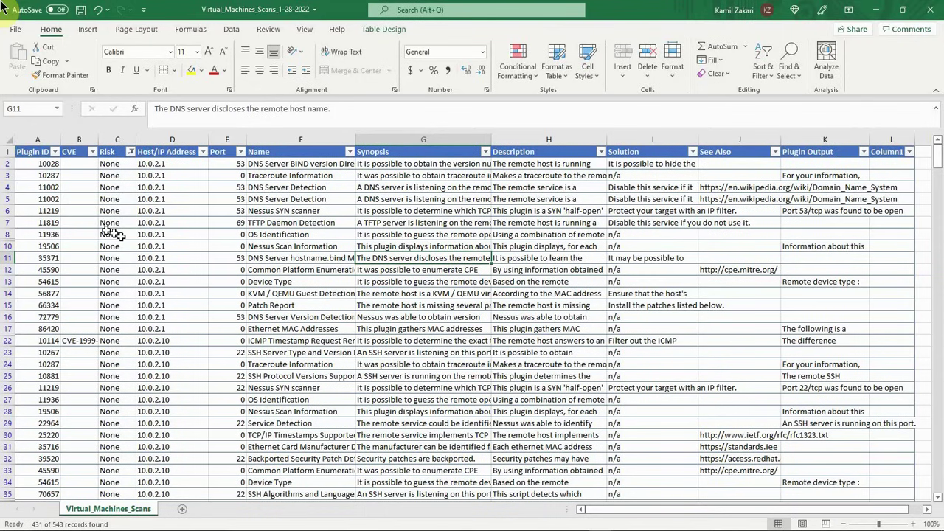
Step: Delete all filtered table rows whose risk is None, keeping the header row
{"action": "left_click_drag", "start_coordinate": [6, 164], "coordinate": [38, 489]}
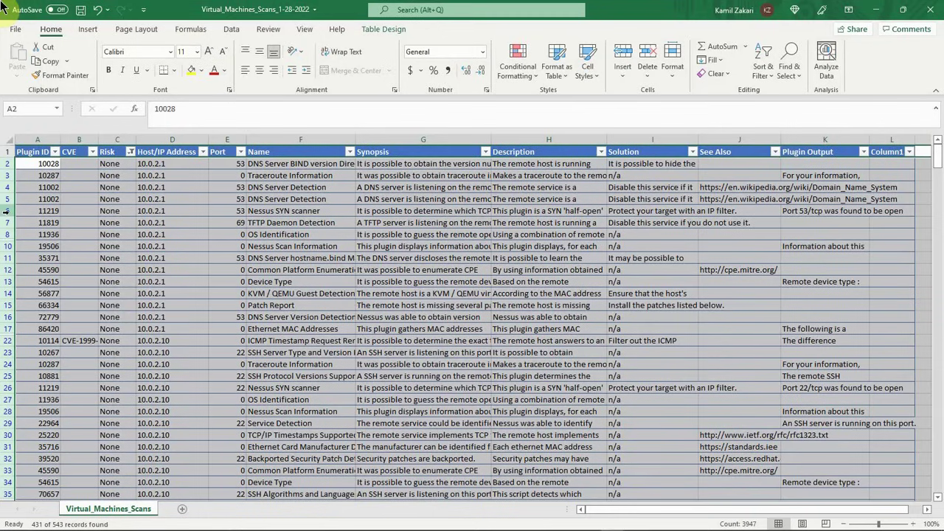
{"action": "right_click", "coordinate": [6, 211]}
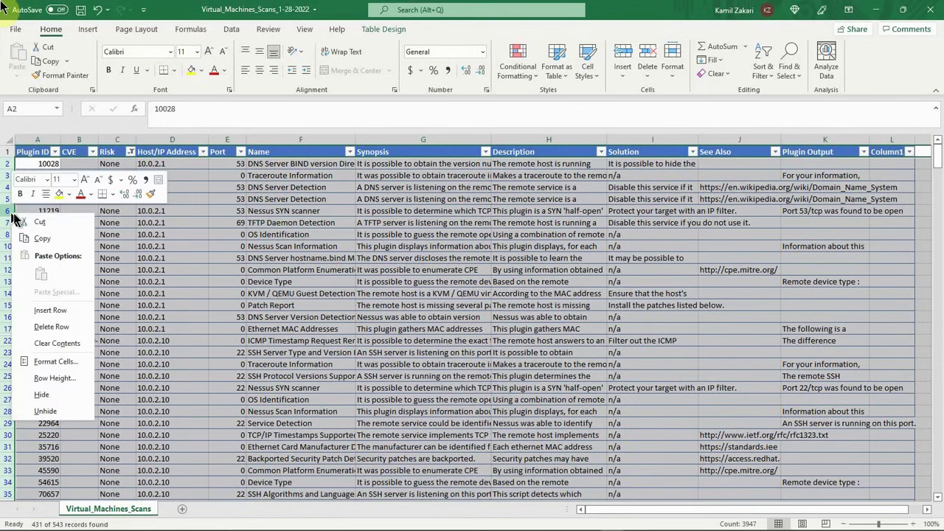
{"action": "left_click", "coordinate": [47, 328]}
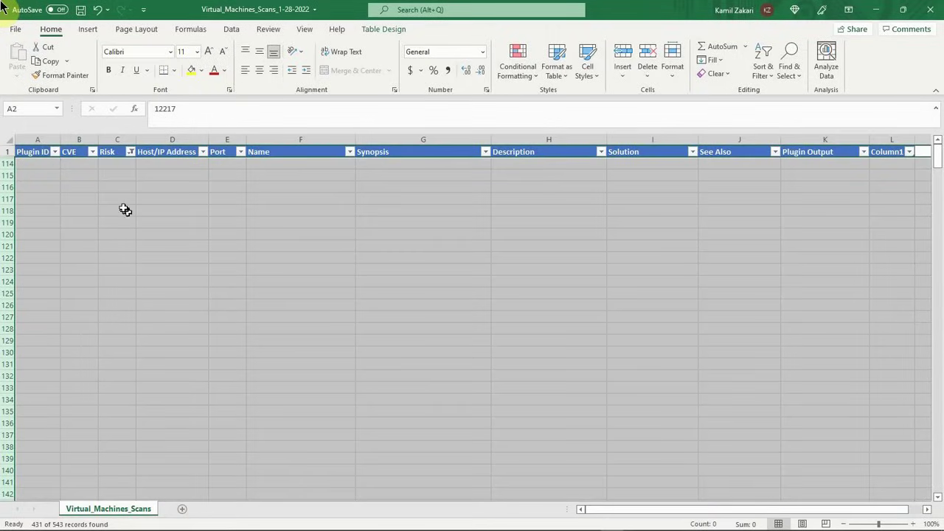
Step: Reset the Risk filter to show all remaining levels: Critical, High, Low and Medium
{"action": "left_click", "coordinate": [130, 151]}
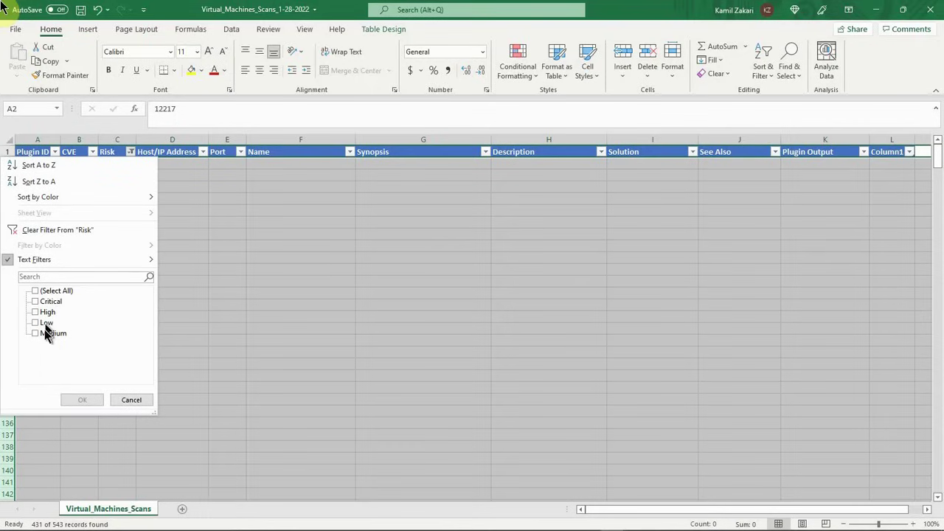
{"action": "left_click", "coordinate": [57, 292]}
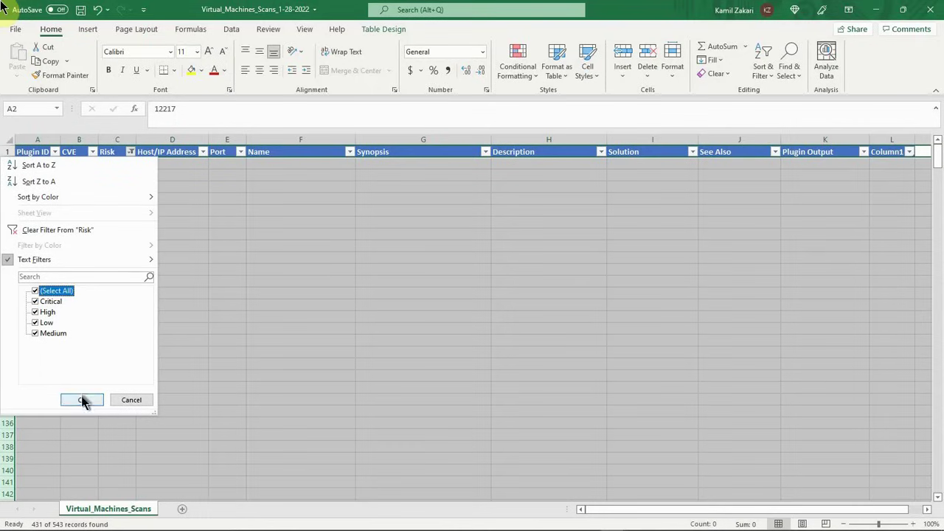
{"action": "left_click", "coordinate": [82, 400]}
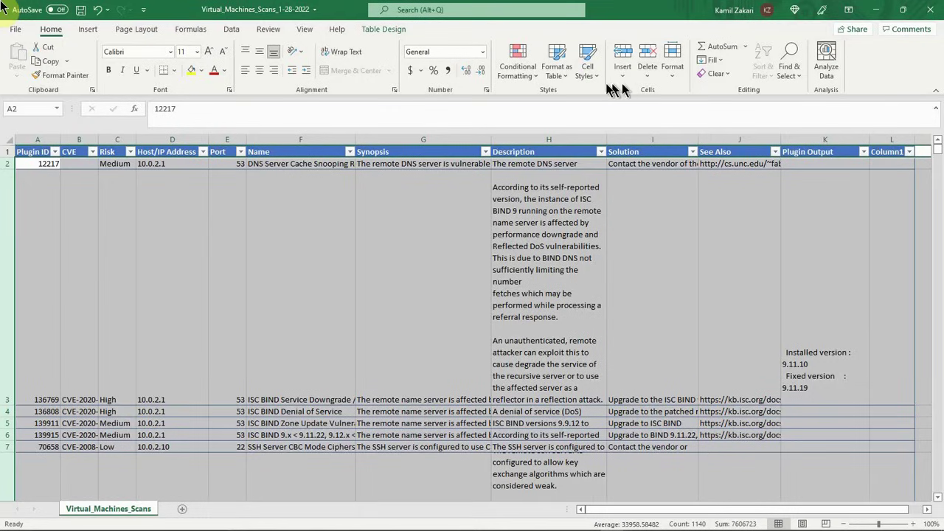
Step: Set one uniform row height for the selected data rows, collapsing the tall rows to a single line
{"action": "left_click", "coordinate": [673, 73]}
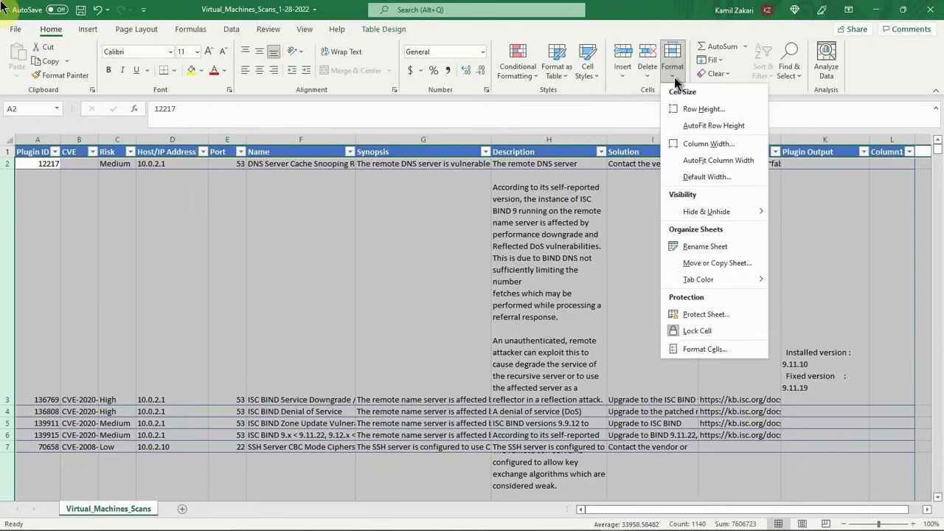
{"action": "left_click", "coordinate": [695, 112]}
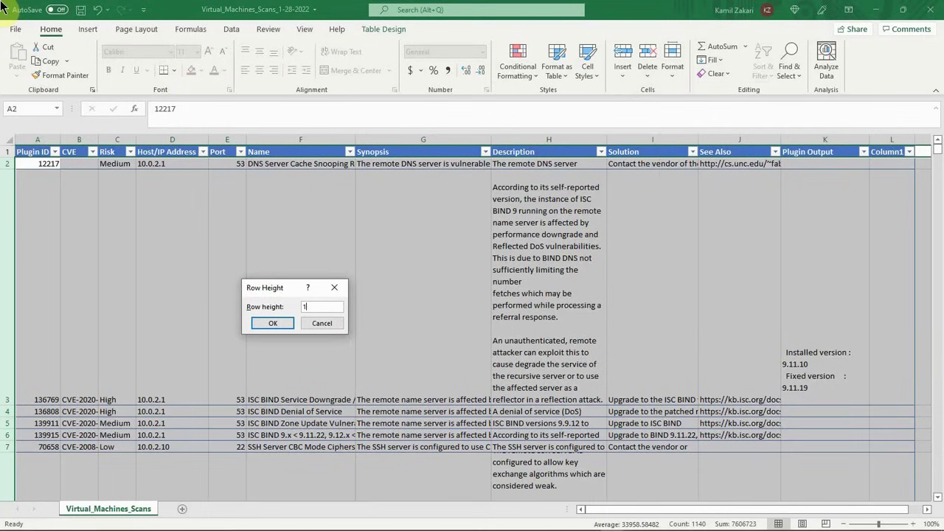
{"action": "key", "text": "Return"}
{"action": "left_click", "coordinate": [331, 338]}
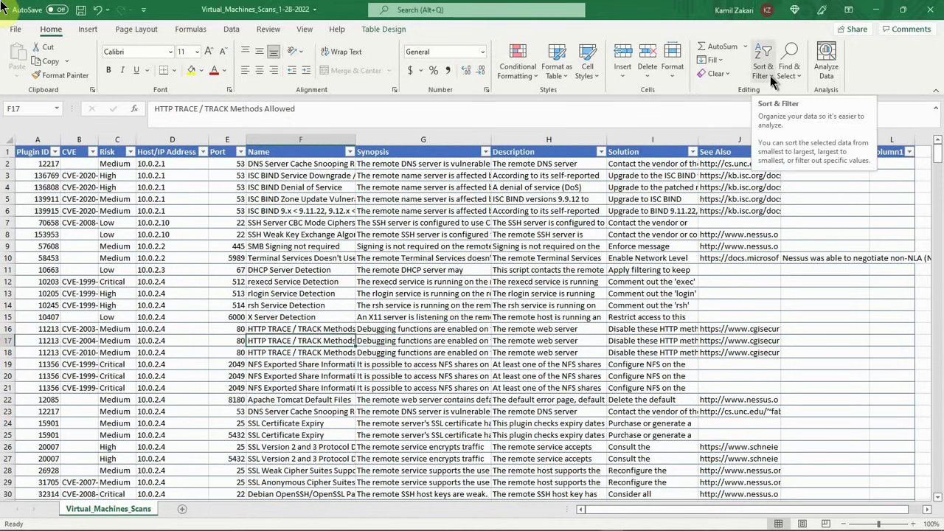
Step: Custom sort the table by Risk on cell values, using a new custom list ordered Critical, High, Medium, Low
{"action": "left_click", "coordinate": [770, 76]}
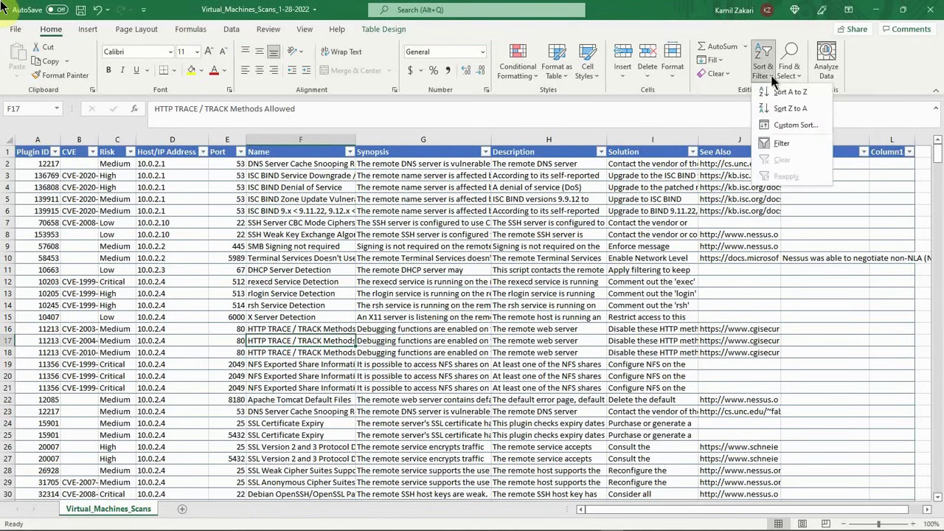
{"action": "left_click", "coordinate": [789, 126]}
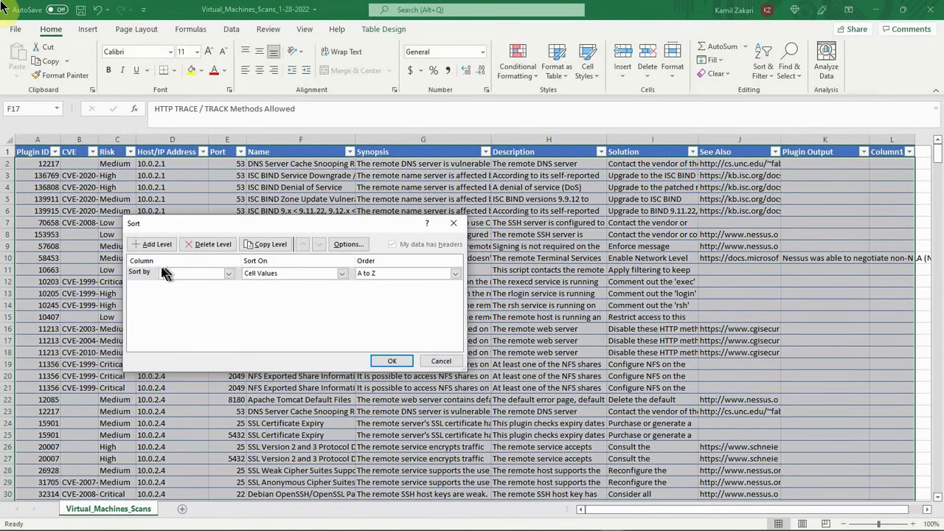
{"action": "left_click", "coordinate": [229, 273]}
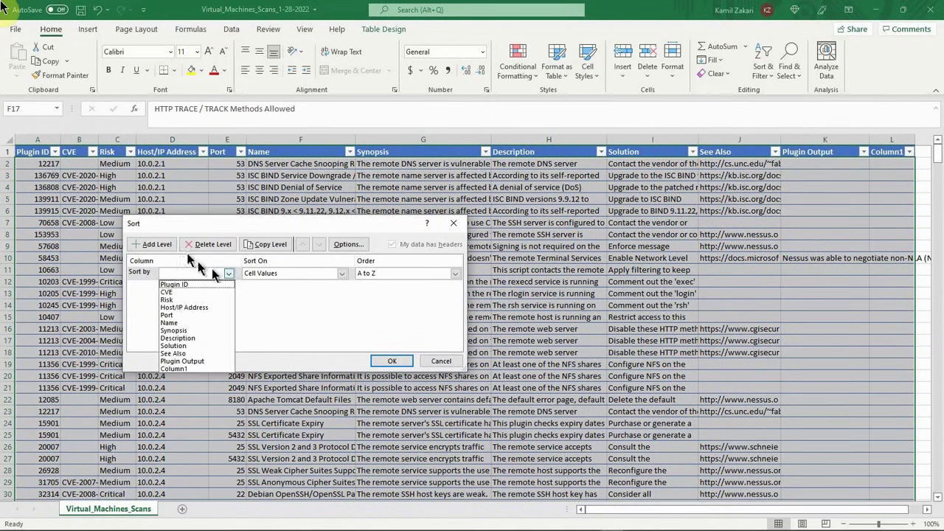
{"action": "left_click", "coordinate": [167, 299]}
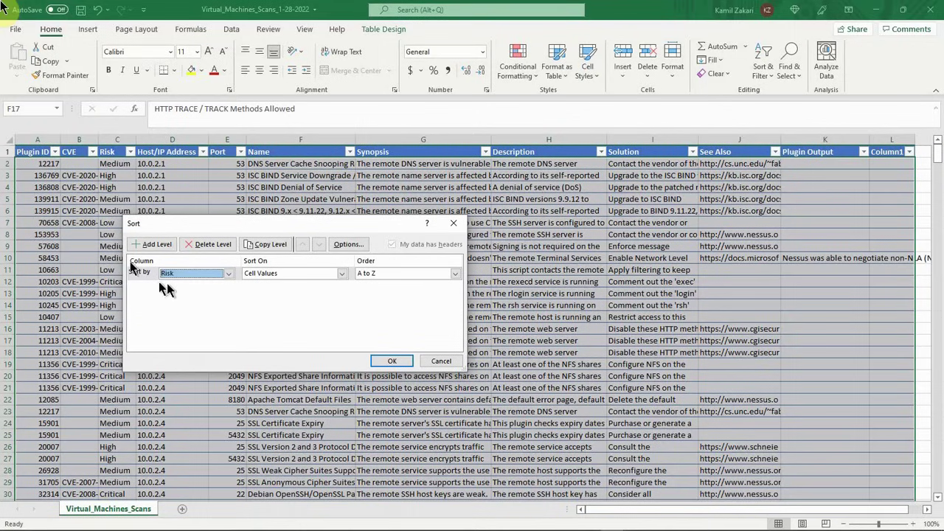
{"action": "left_click", "coordinate": [395, 274]}
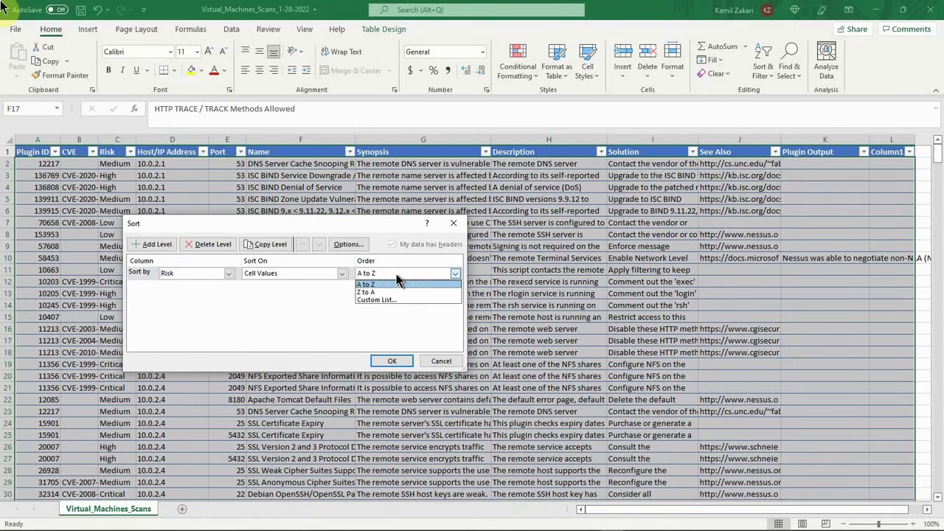
{"action": "left_click", "coordinate": [368, 299]}
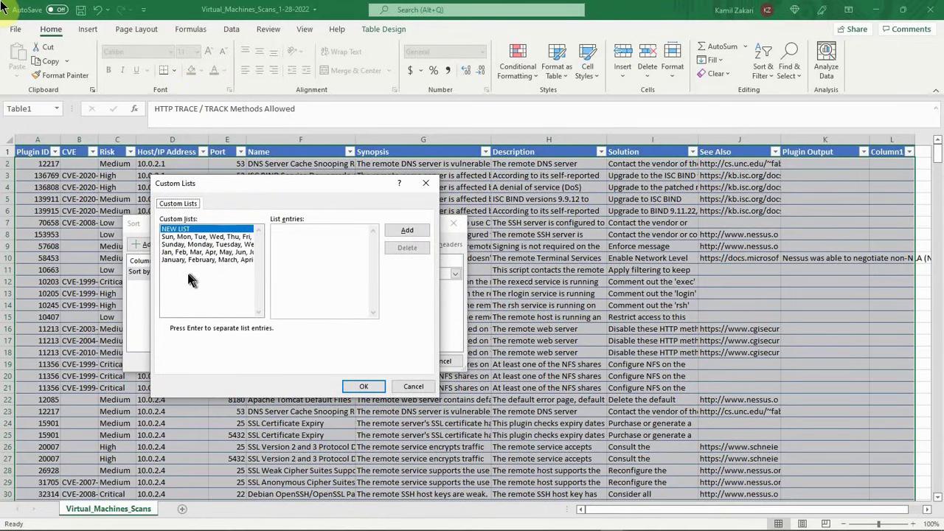
{"action": "left_click", "coordinate": [281, 246]}
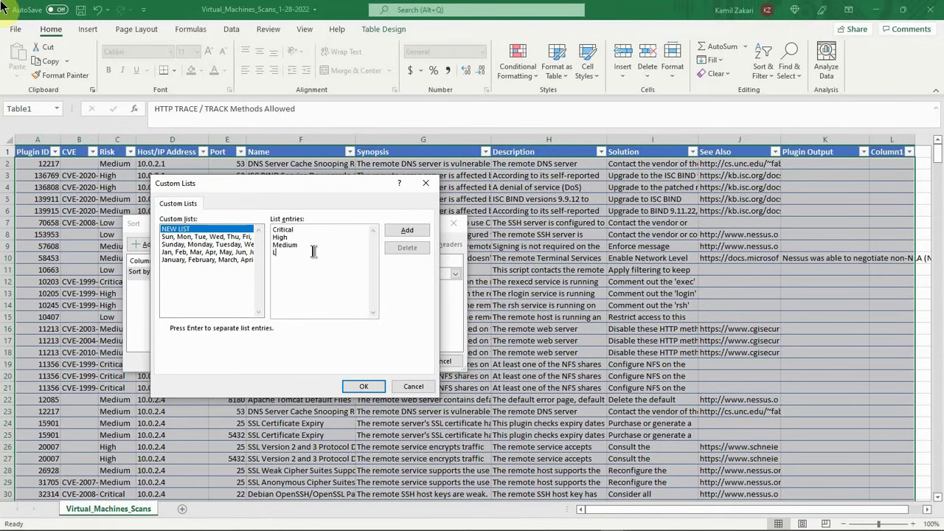
{"action": "left_click", "coordinate": [406, 231]}
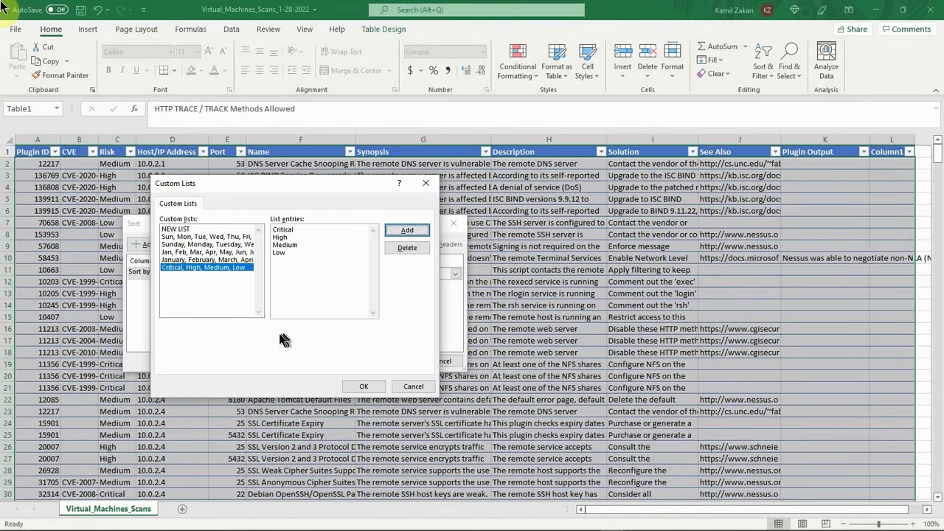
{"action": "left_click", "coordinate": [363, 389]}
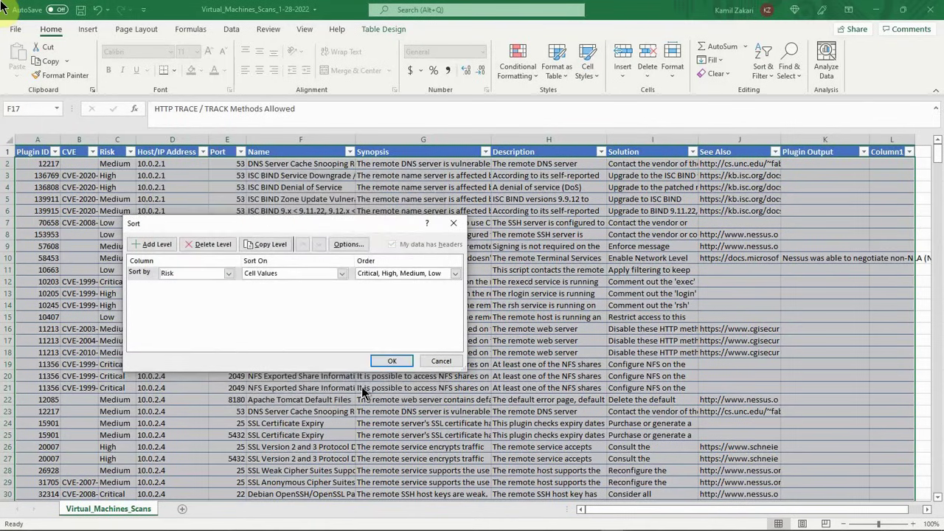
{"action": "left_click", "coordinate": [391, 361]}
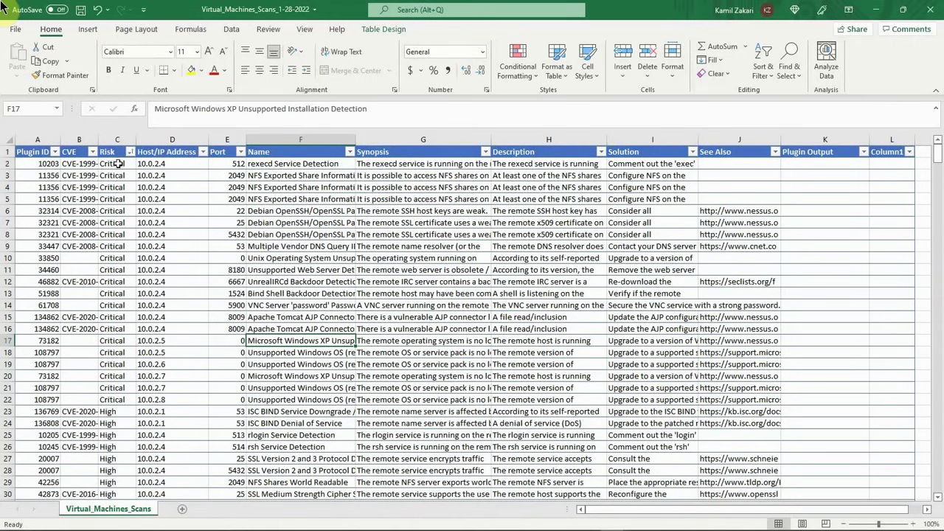
Step: Examine the order of the sorted Risk column, selecting the Critical cells and the High cells below them
{"action": "left_click_drag", "start_coordinate": [117, 165], "coordinate": [121, 399]}
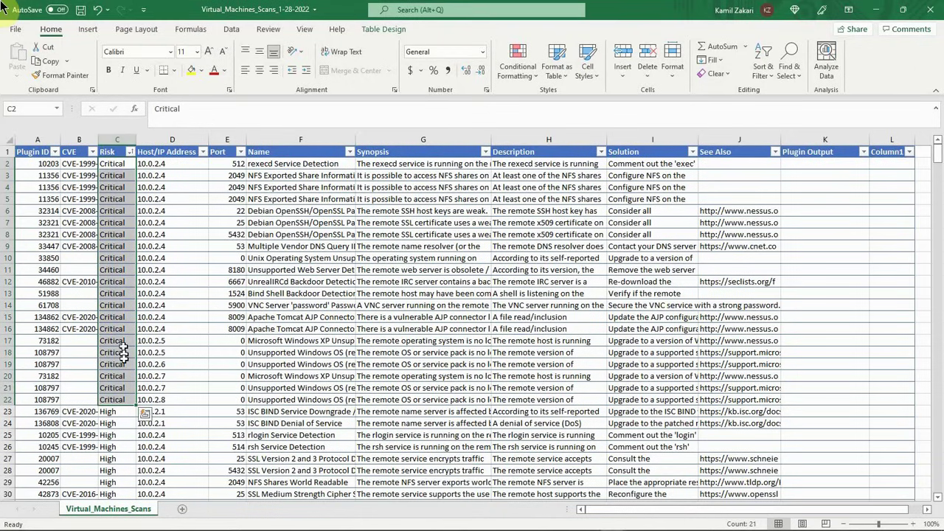
{"action": "left_click", "coordinate": [119, 422]}
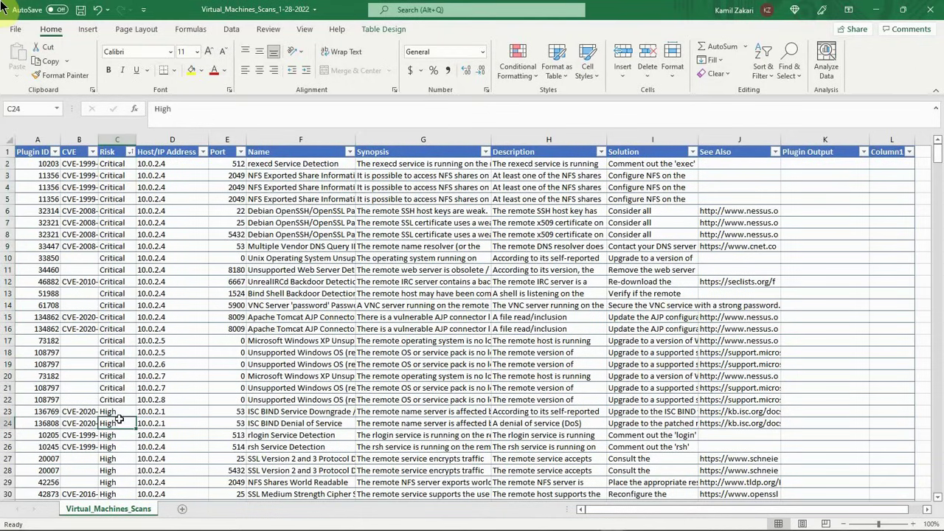
{"action": "left_click", "coordinate": [119, 412]}
{"action": "left_click_drag", "start_coordinate": [118, 413], "coordinate": [121, 260]}
{"action": "scroll", "coordinate": [189, 296], "scroll_direction": "up", "scroll_amount": 7}
{"action": "scroll", "coordinate": [190, 296], "scroll_direction": "up", "scroll_amount": 6}
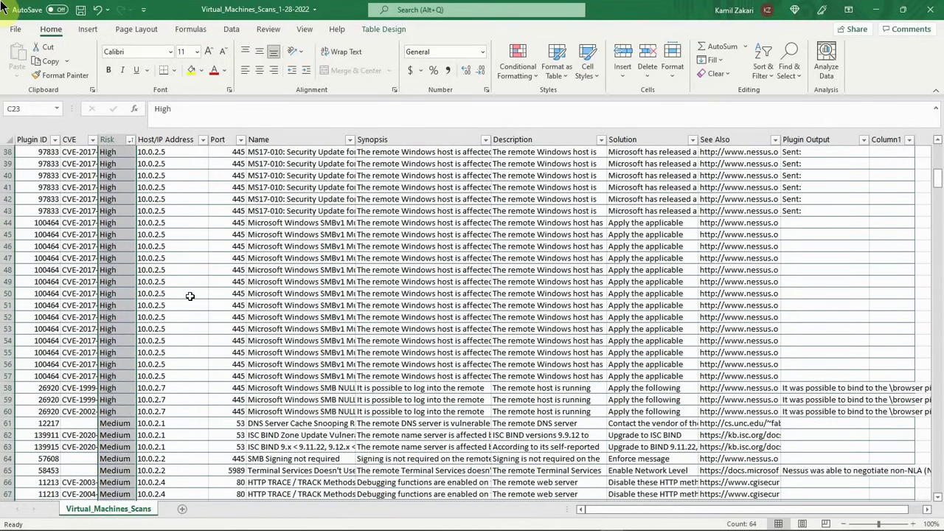
{"action": "scroll", "coordinate": [189, 296], "scroll_direction": "up", "scroll_amount": 12}
{"action": "left_click", "coordinate": [116, 198]}
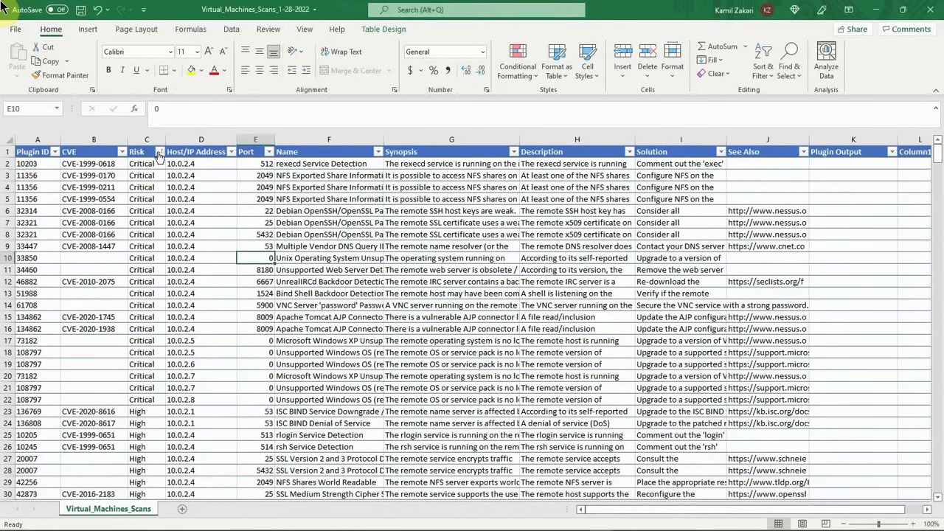
Step: Filter the Risk column to Critical only and count the critical entries by selecting the filtered Risk cells
{"action": "left_click", "coordinate": [158, 153]}
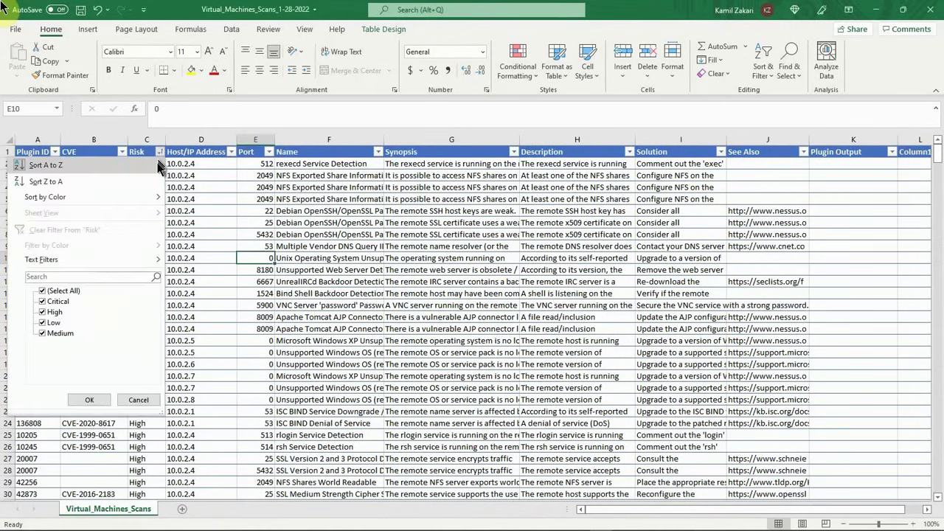
{"action": "left_click", "coordinate": [64, 291]}
{"action": "left_click", "coordinate": [58, 301]}
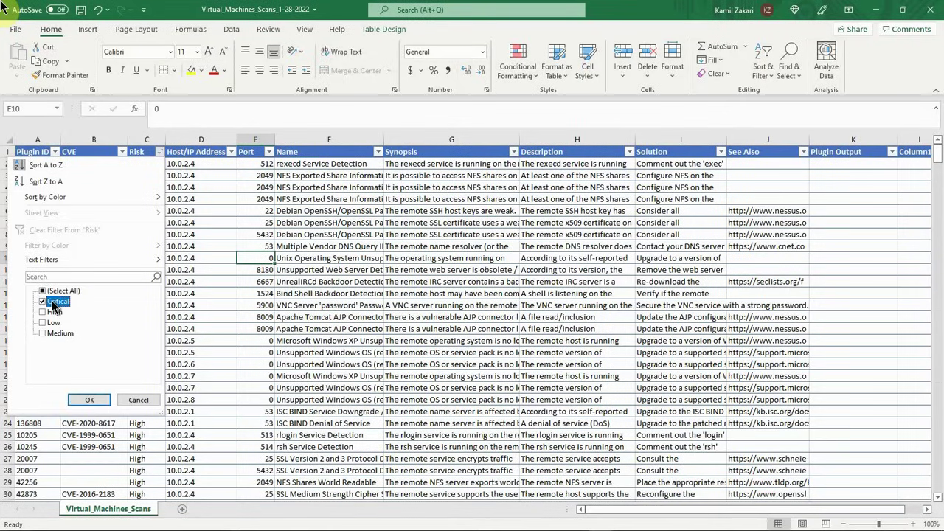
{"action": "left_click", "coordinate": [88, 401]}
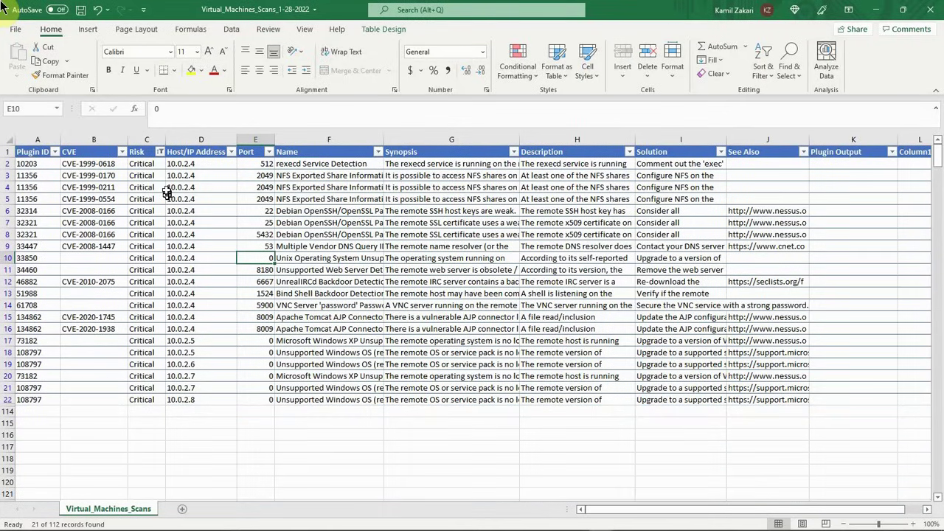
{"action": "left_click", "coordinate": [147, 164]}
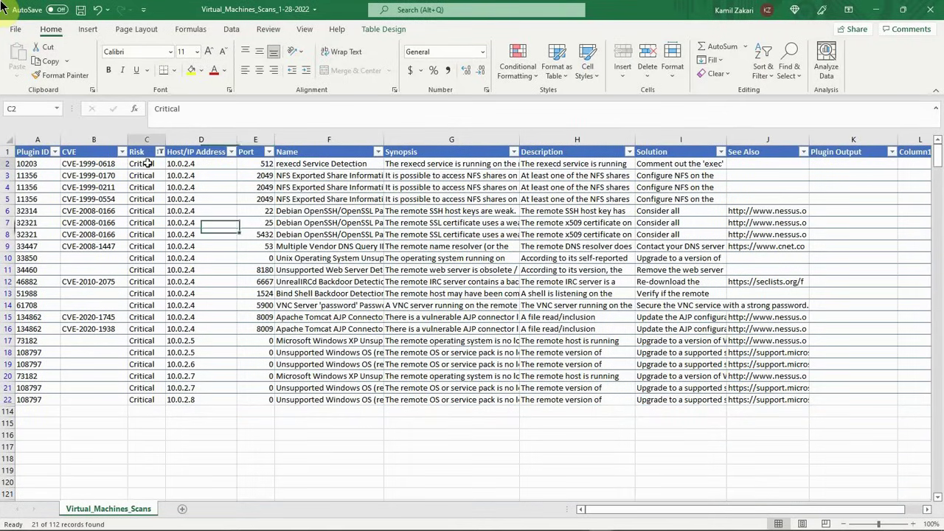
{"action": "left_click_drag", "start_coordinate": [147, 164], "coordinate": [151, 401]}
{"action": "mouse_move", "coordinate": [756, 522]}
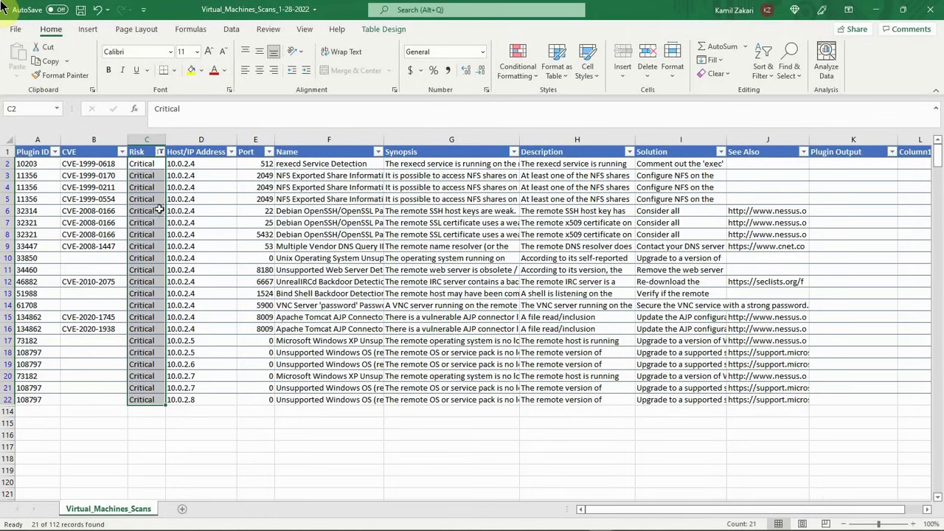
Step: Switch the Risk filter from Critical to High and count the high-risk entries by selecting their Risk cells
{"action": "left_click", "coordinate": [159, 152]}
{"action": "left_click", "coordinate": [42, 302]}
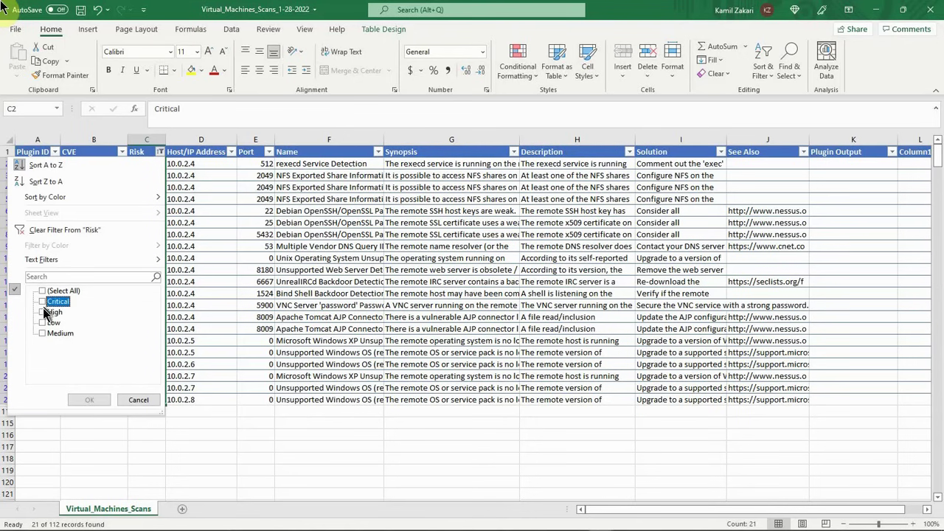
{"action": "left_click", "coordinate": [43, 312]}
{"action": "left_click", "coordinate": [88, 401]}
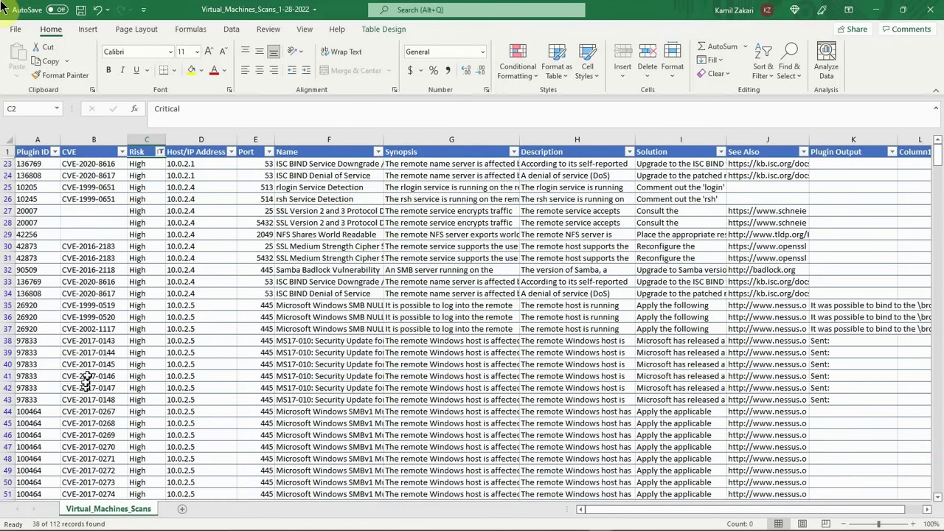
{"action": "left_click_drag", "start_coordinate": [142, 163], "coordinate": [145, 493]}
{"action": "scroll", "coordinate": [162, 449], "scroll_direction": "down", "scroll_amount": 1}
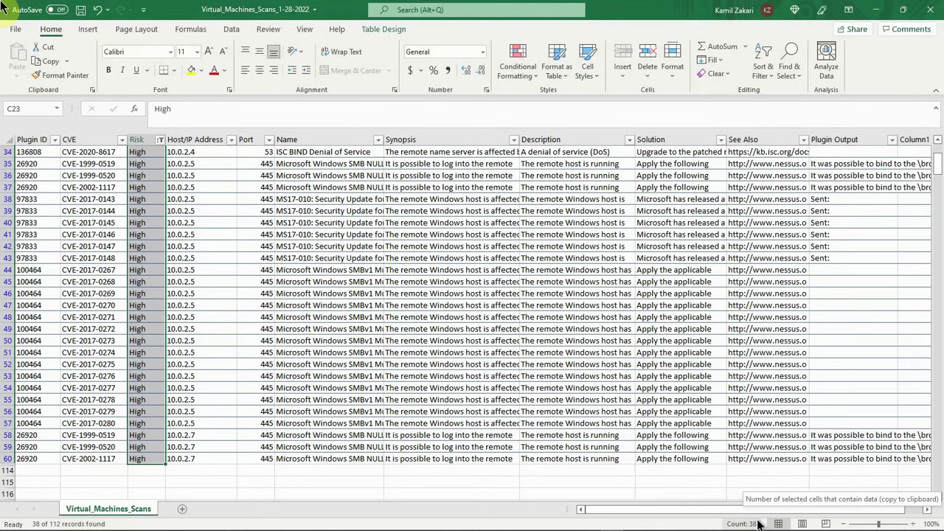
Step: Switch the Risk filter from High to Medium and count the medium-risk entries by selecting their Risk cells
{"action": "left_click", "coordinate": [160, 140]}
{"action": "left_click", "coordinate": [45, 300]}
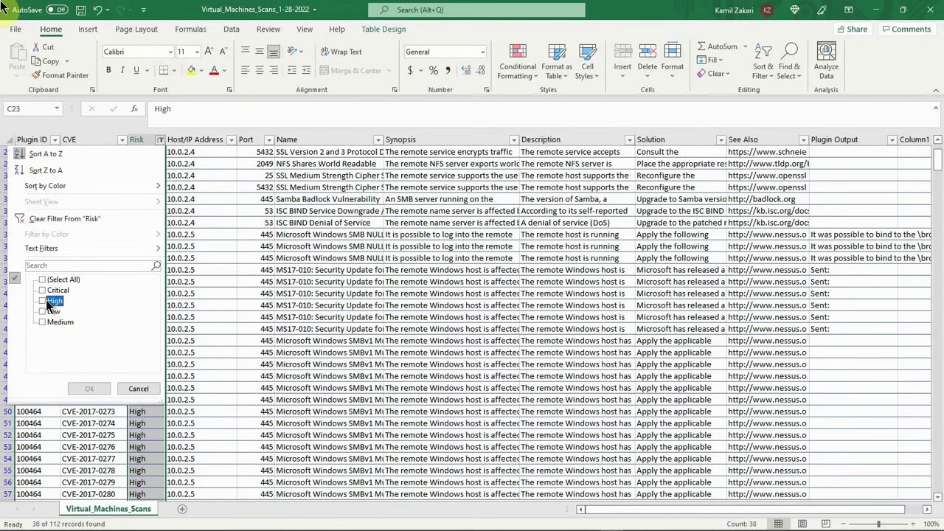
{"action": "left_click", "coordinate": [49, 323]}
{"action": "left_click", "coordinate": [102, 387]}
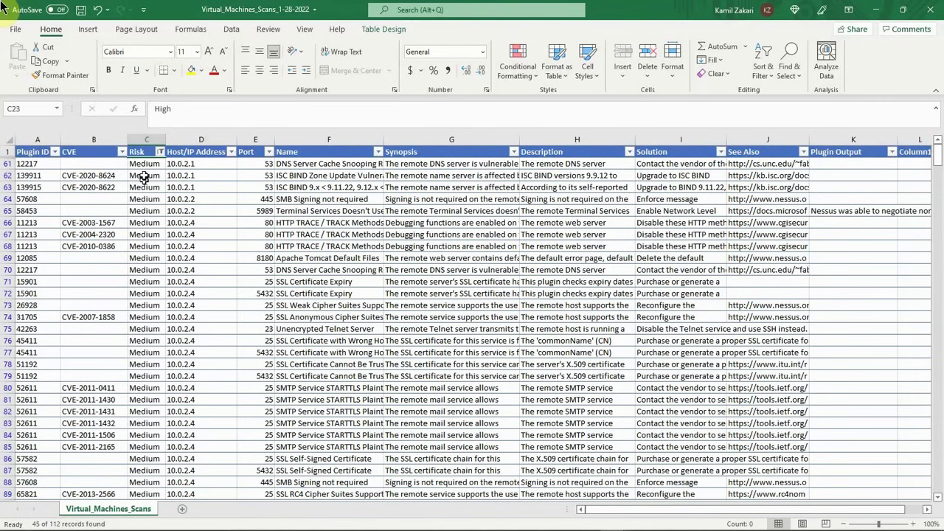
{"action": "left_click", "coordinate": [141, 222]}
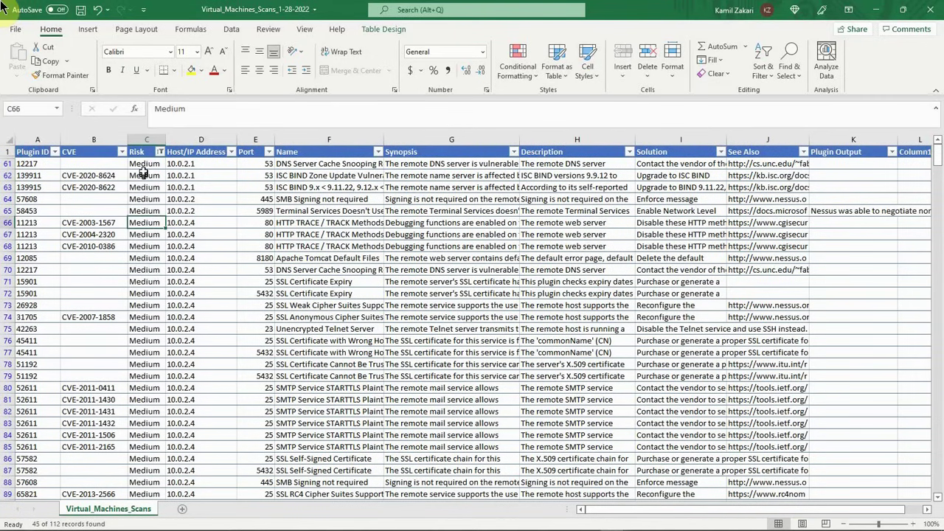
{"action": "left_click_drag", "start_coordinate": [143, 171], "coordinate": [144, 516]}
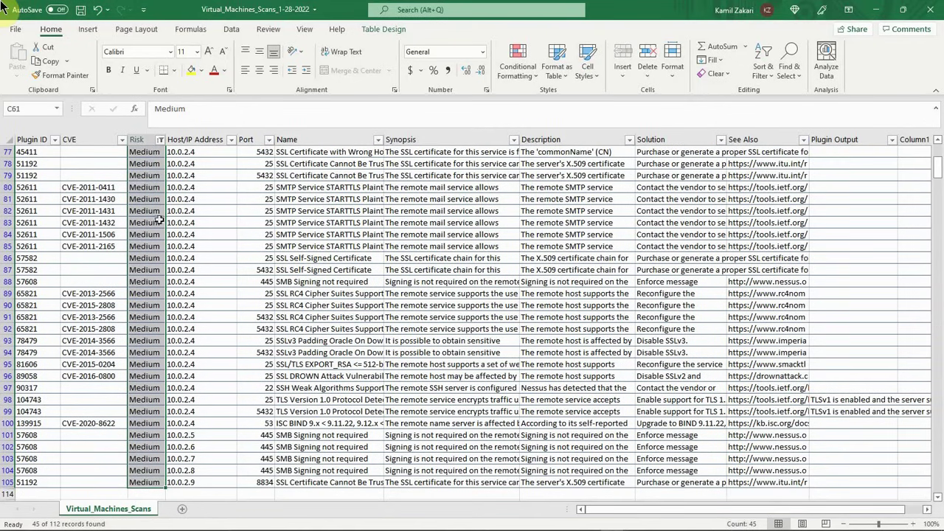
Step: Switch the Risk filter from Medium to Low to count the low-risk entries
{"action": "left_click", "coordinate": [160, 140]}
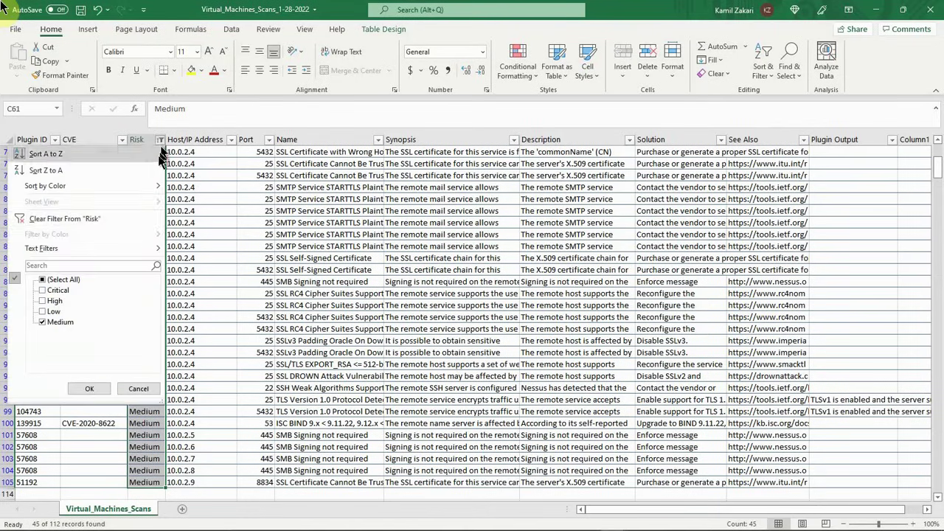
{"action": "left_click", "coordinate": [43, 311]}
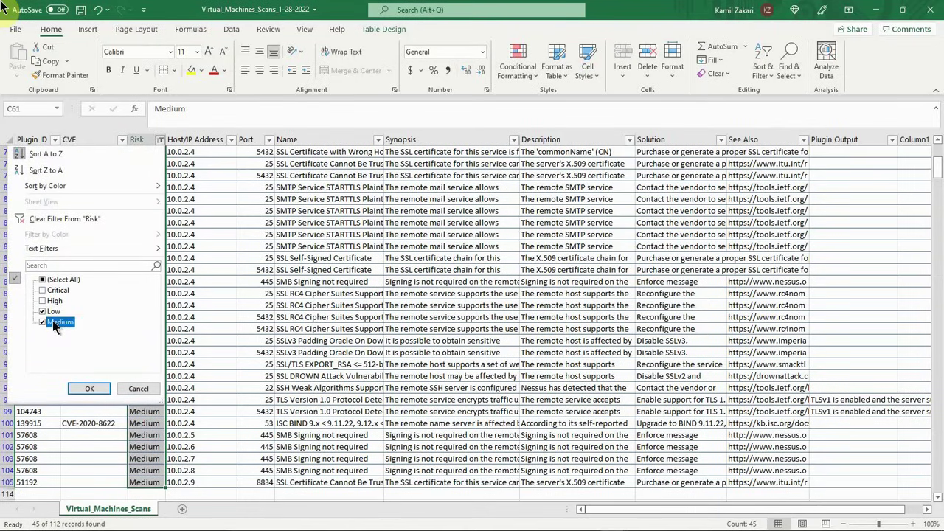
{"action": "left_click", "coordinate": [55, 325]}
{"action": "left_click", "coordinate": [88, 388]}
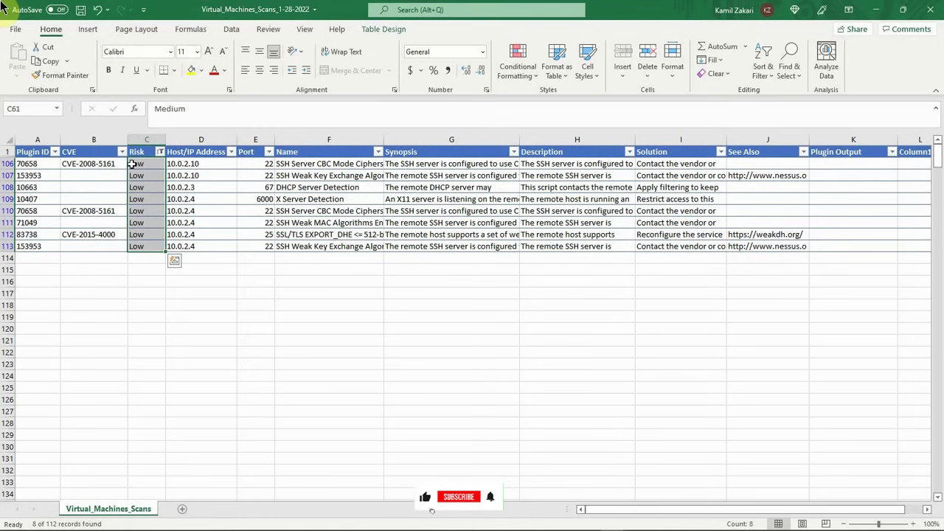
Step: Set the Risk filter back to show only the Critical entries
{"action": "left_click", "coordinate": [160, 152]}
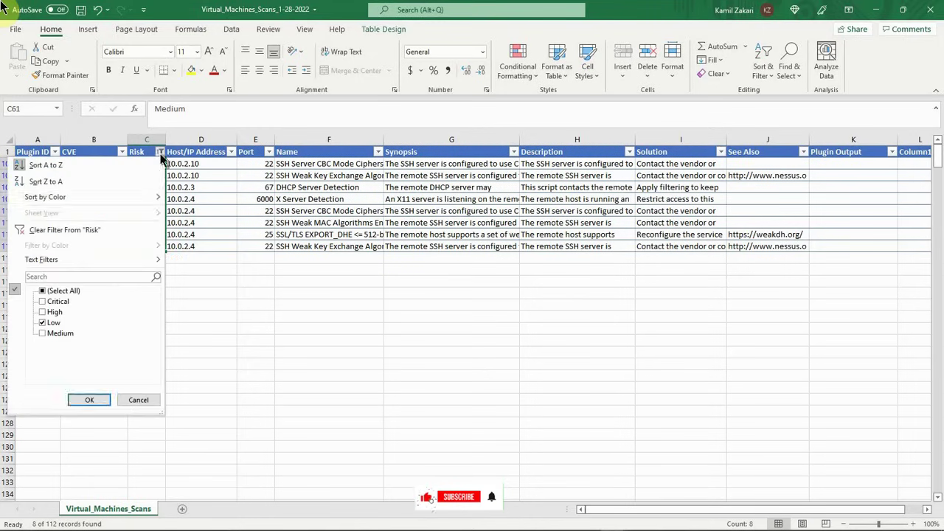
{"action": "left_click", "coordinate": [53, 302]}
{"action": "left_click", "coordinate": [50, 322]}
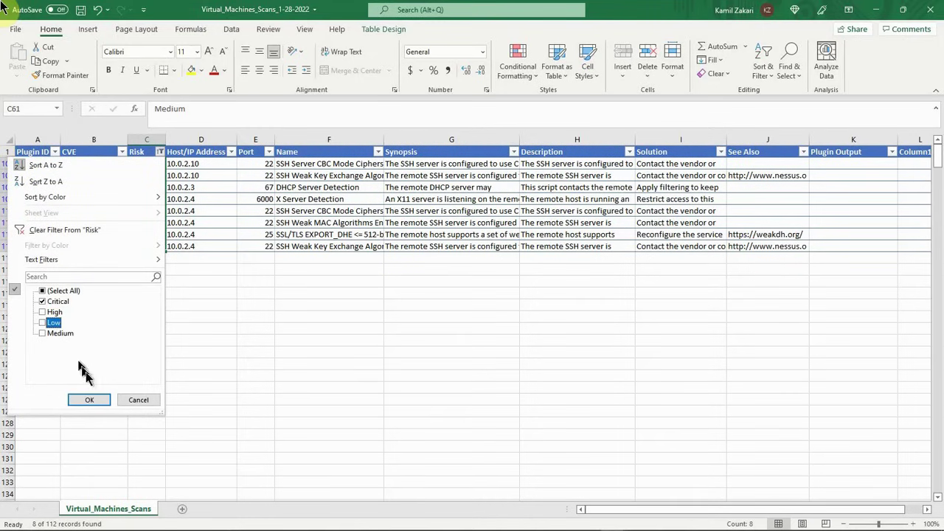
{"action": "left_click", "coordinate": [89, 399]}
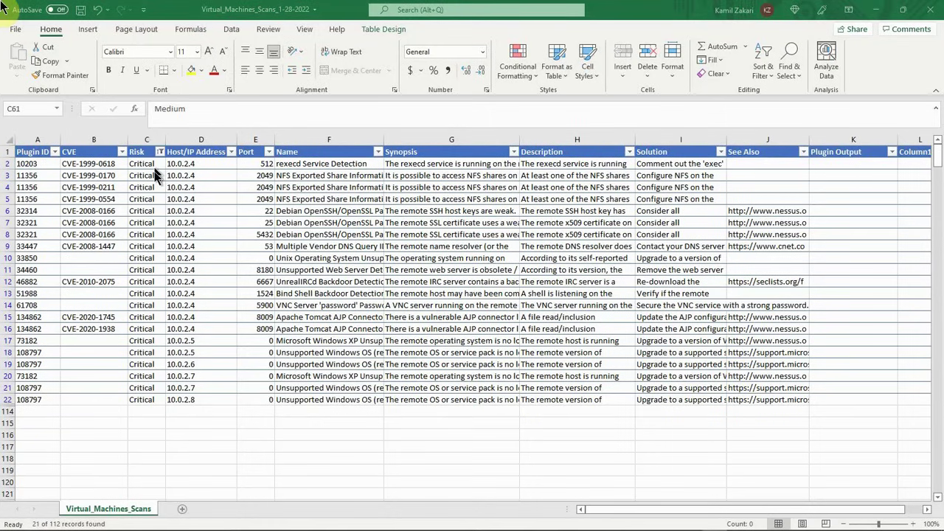
Step: Filter the Plugin ID column to 10203 only to review that plugin's critical entries
{"action": "left_click", "coordinate": [55, 152]}
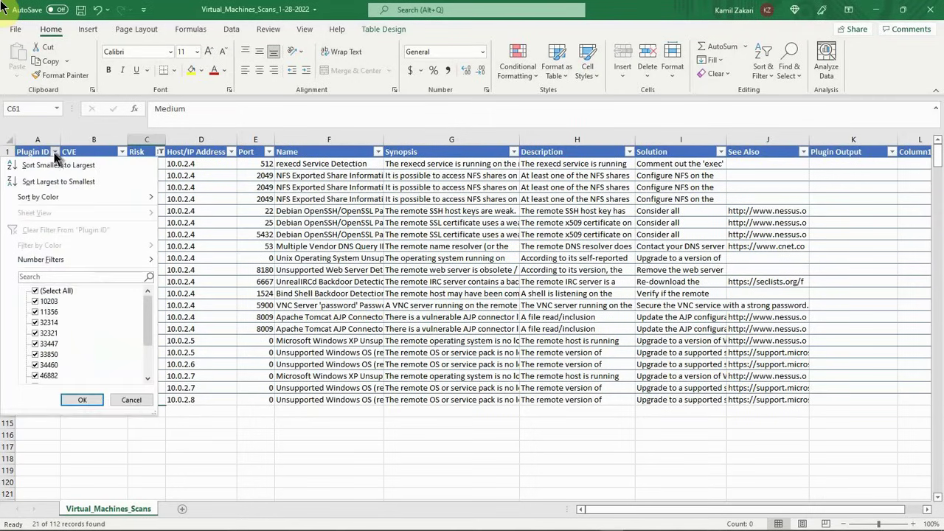
{"action": "left_click", "coordinate": [55, 292]}
{"action": "left_click", "coordinate": [36, 302]}
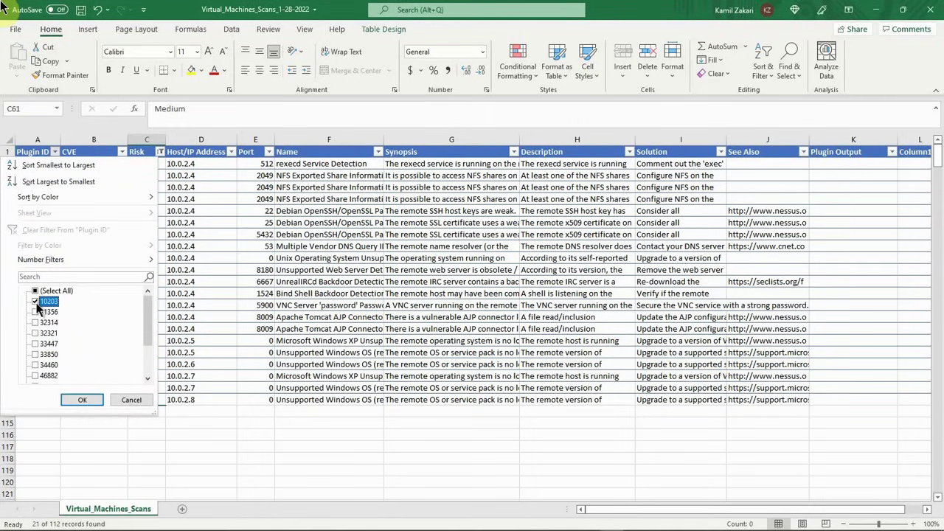
{"action": "left_click", "coordinate": [82, 401]}
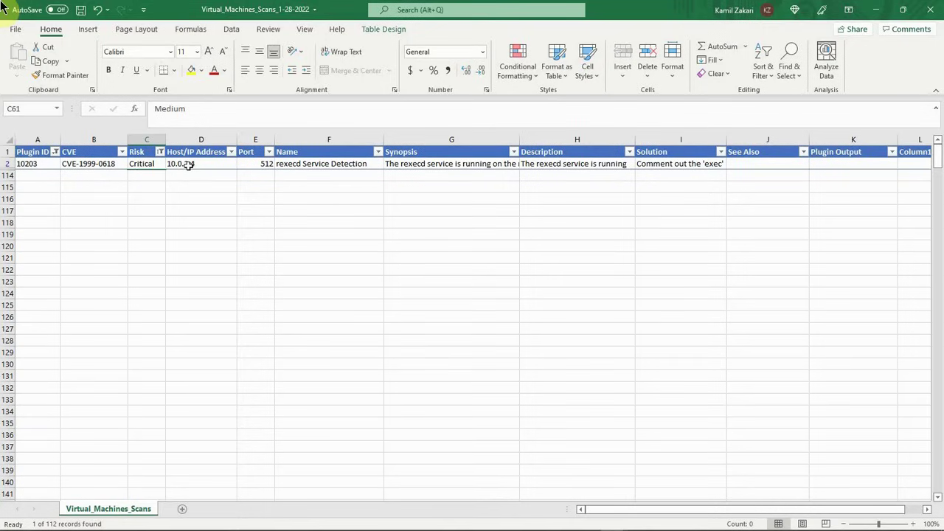
Step: Switch the Plugin ID filter to 11356 only and compare its rows' Plugin ID, Host/IP Address, CVE and Port cells
{"action": "left_click", "coordinate": [56, 152]}
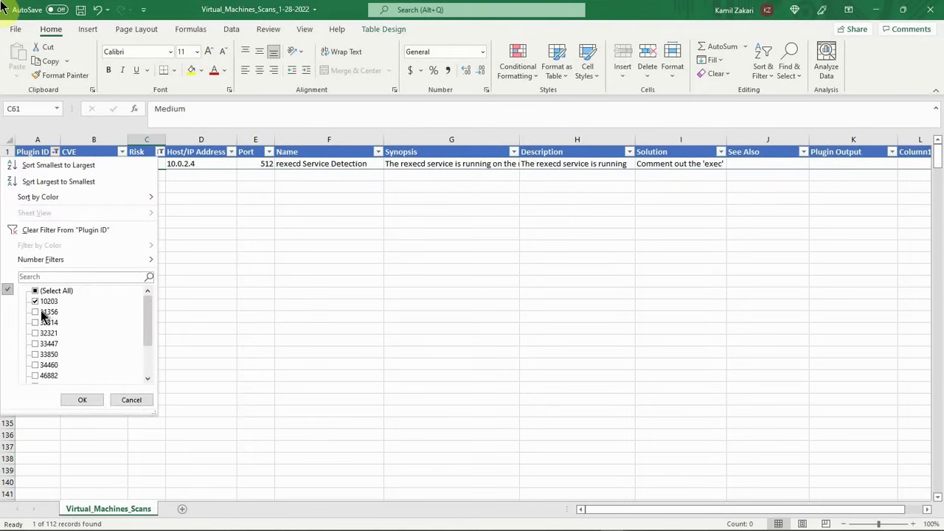
{"action": "left_click", "coordinate": [35, 312]}
{"action": "left_click", "coordinate": [35, 302]}
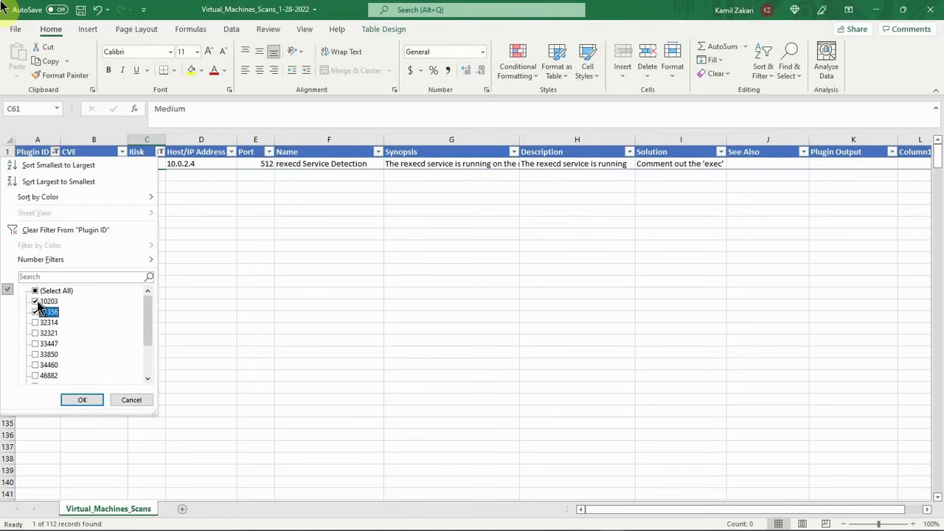
{"action": "left_click", "coordinate": [77, 400]}
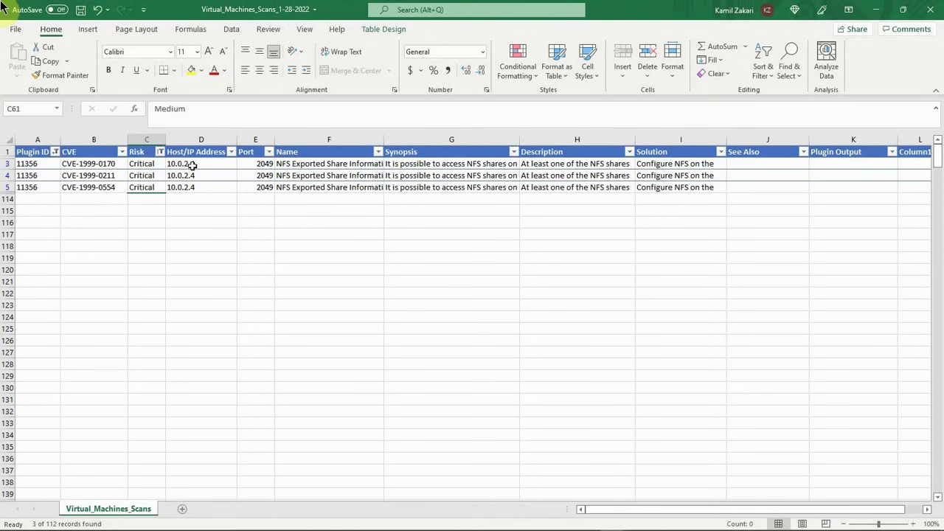
{"action": "left_click_drag", "start_coordinate": [44, 163], "coordinate": [39, 187]}
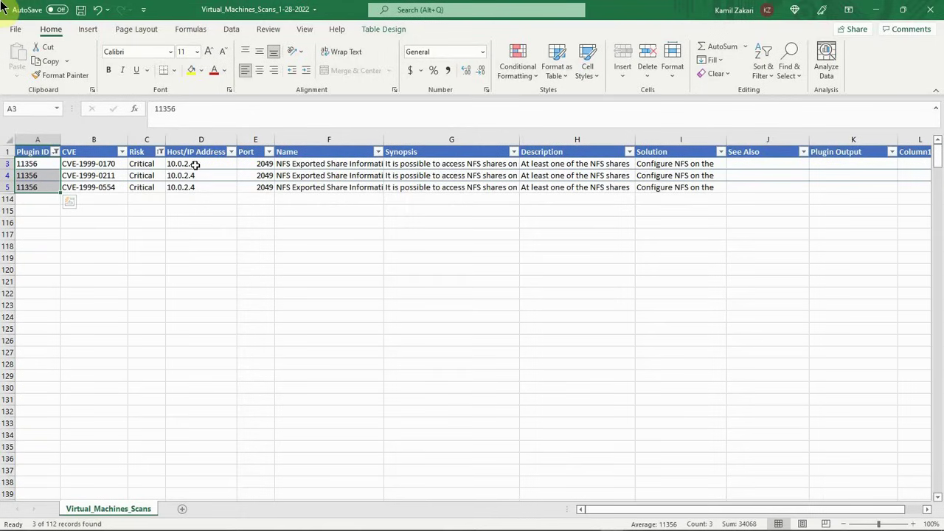
{"action": "left_click_drag", "start_coordinate": [195, 165], "coordinate": [193, 186]}
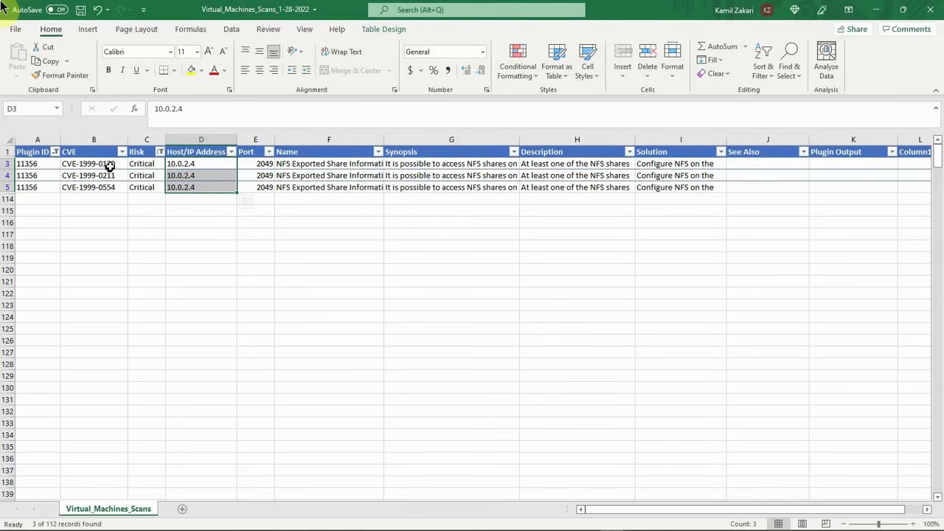
{"action": "left_click_drag", "start_coordinate": [109, 164], "coordinate": [108, 187]}
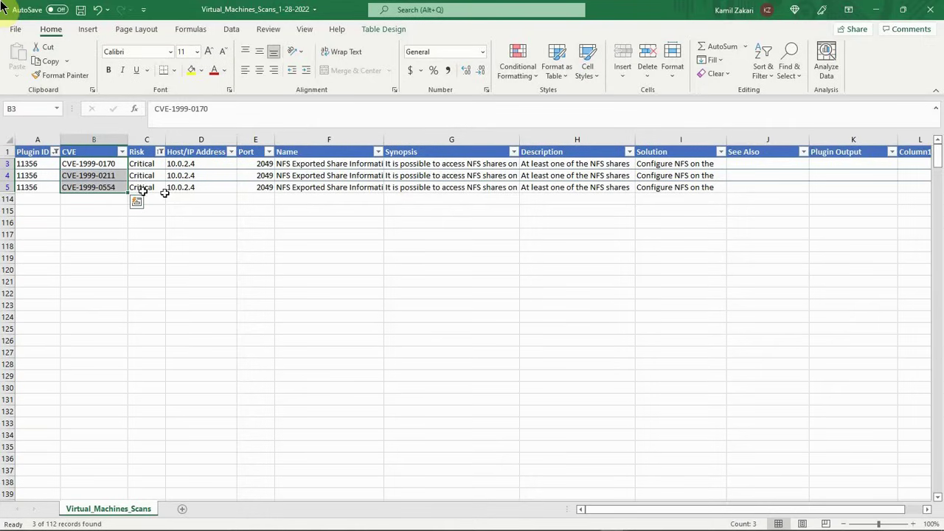
{"action": "left_click_drag", "start_coordinate": [255, 164], "coordinate": [256, 188]}
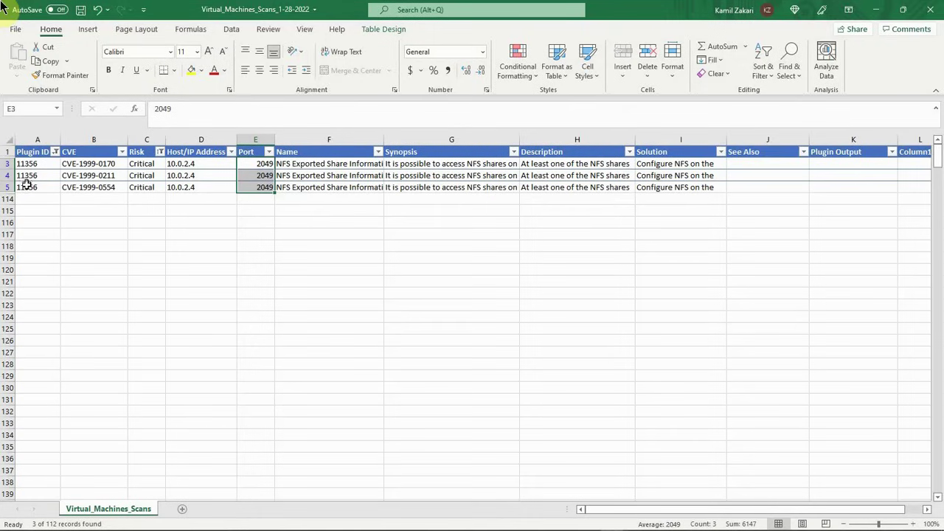
Step: Copy CVE-1999-0211 from cell B4 and add it on a new line below CVE-1999-0170 in cell B3
{"action": "left_click", "coordinate": [108, 175]}
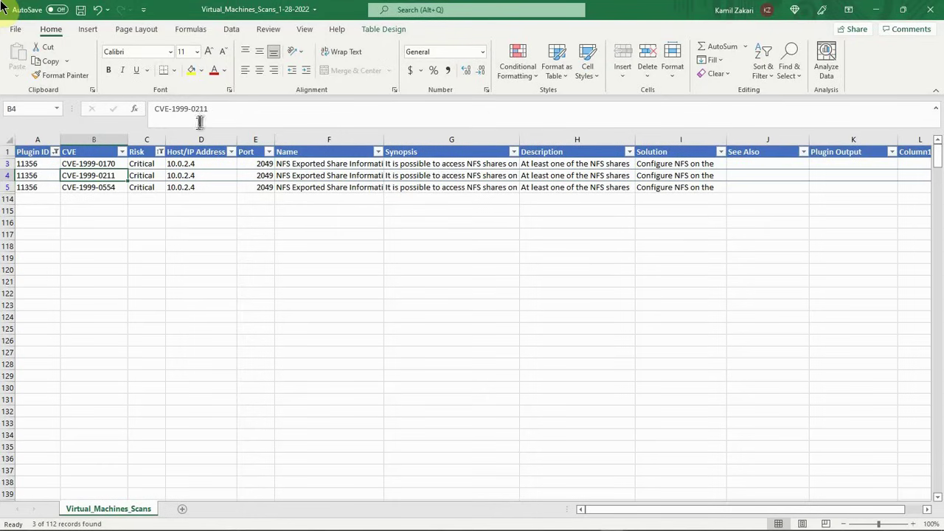
{"action": "left_click_drag", "start_coordinate": [213, 109], "coordinate": [154, 109]}
{"action": "right_click", "coordinate": [169, 109]}
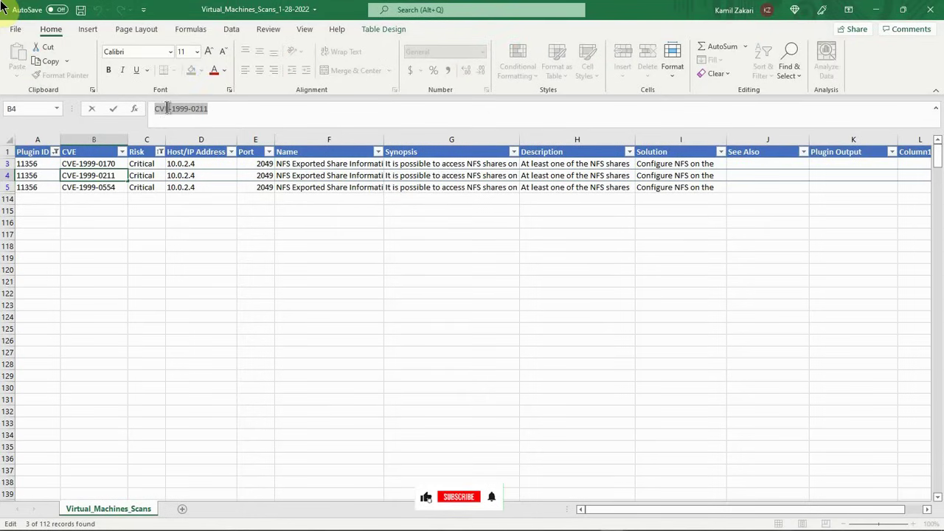
{"action": "left_click", "coordinate": [196, 138]}
{"action": "left_click", "coordinate": [85, 163]}
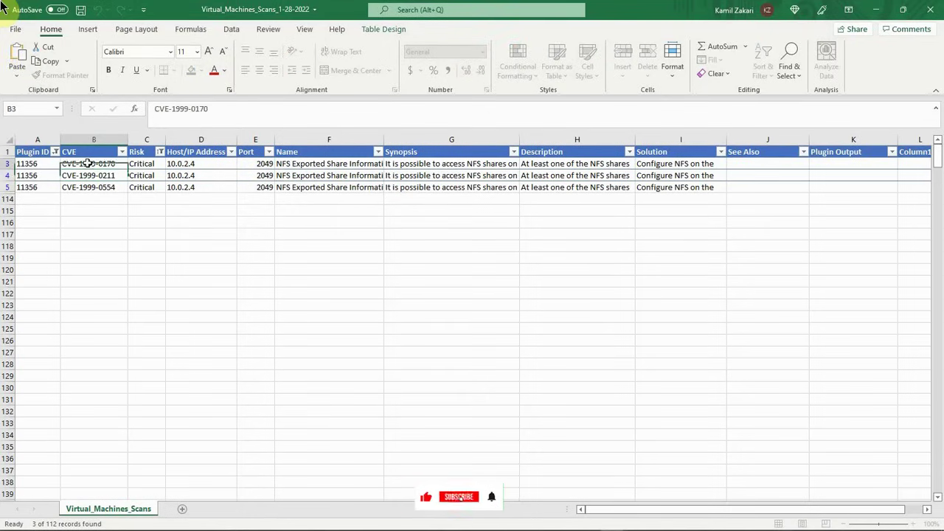
{"action": "left_click", "coordinate": [214, 109]}
{"action": "key", "text": "alt+Return"}
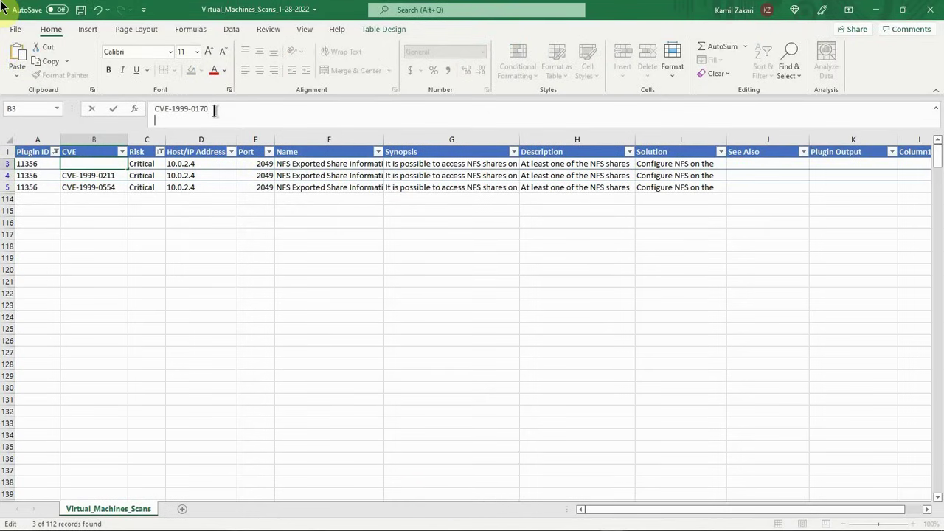
{"action": "key", "text": "ctrl+v"}
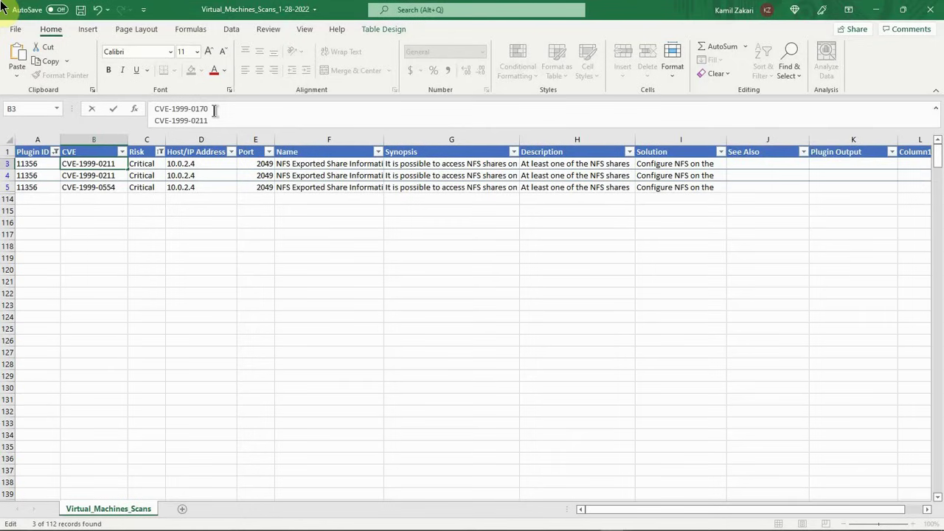
Step: Copy CVE-1999-0554 from cell B5, add it as a third line in cell B3, and enlarge the formula bar to fit all three lines
{"action": "left_click", "coordinate": [110, 186]}
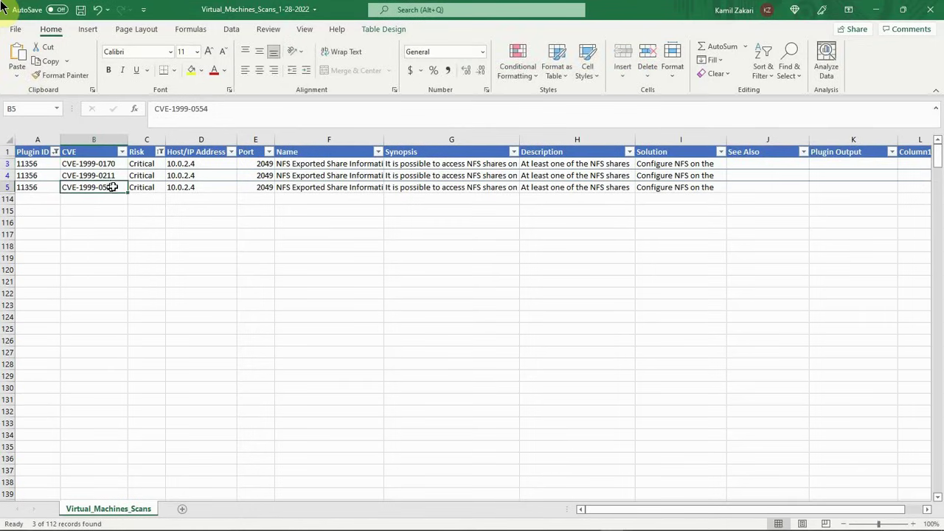
{"action": "left_click_drag", "start_coordinate": [211, 109], "coordinate": [166, 108]}
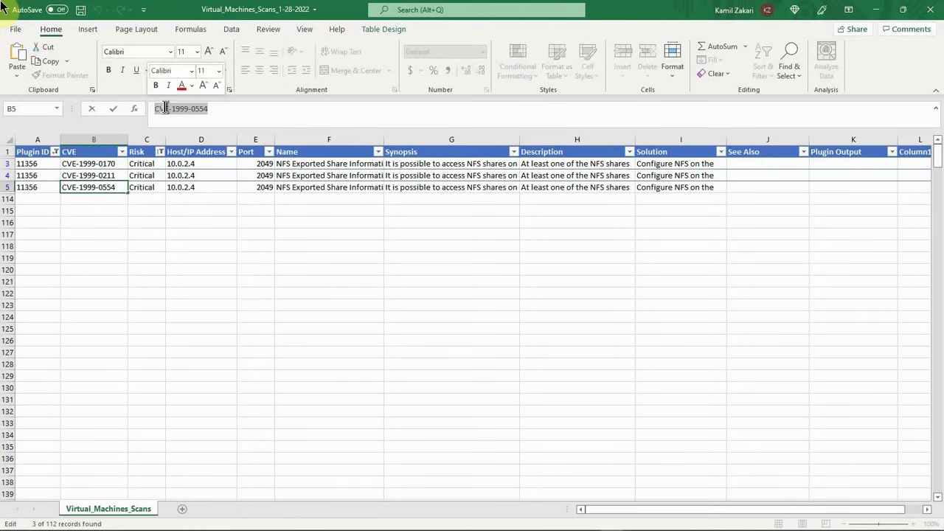
{"action": "right_click", "coordinate": [167, 110]}
{"action": "left_click", "coordinate": [191, 131]}
{"action": "left_click", "coordinate": [109, 162]}
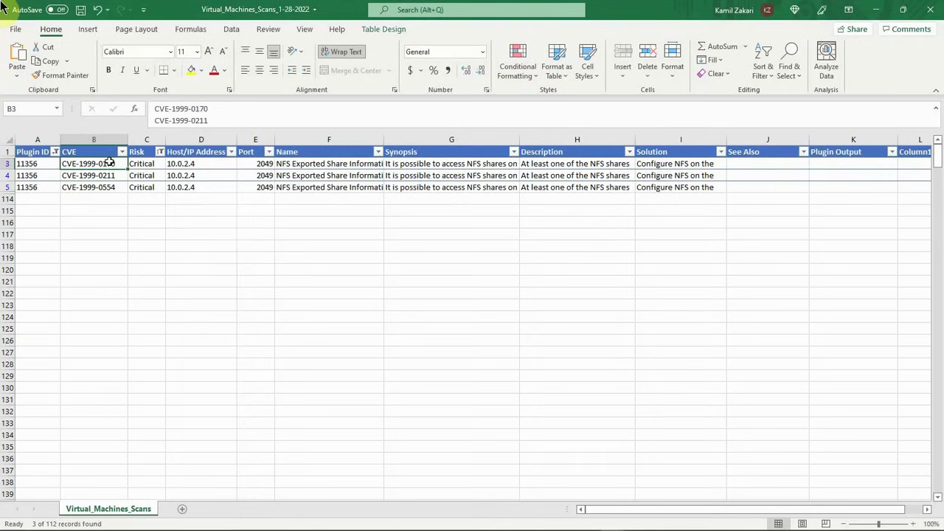
{"action": "left_click", "coordinate": [217, 121]}
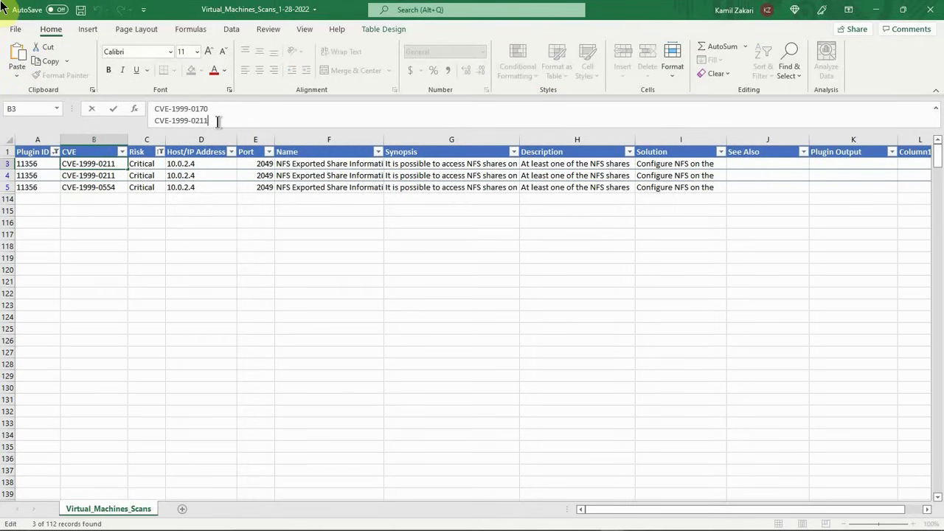
{"action": "key", "text": "alt+Return"}
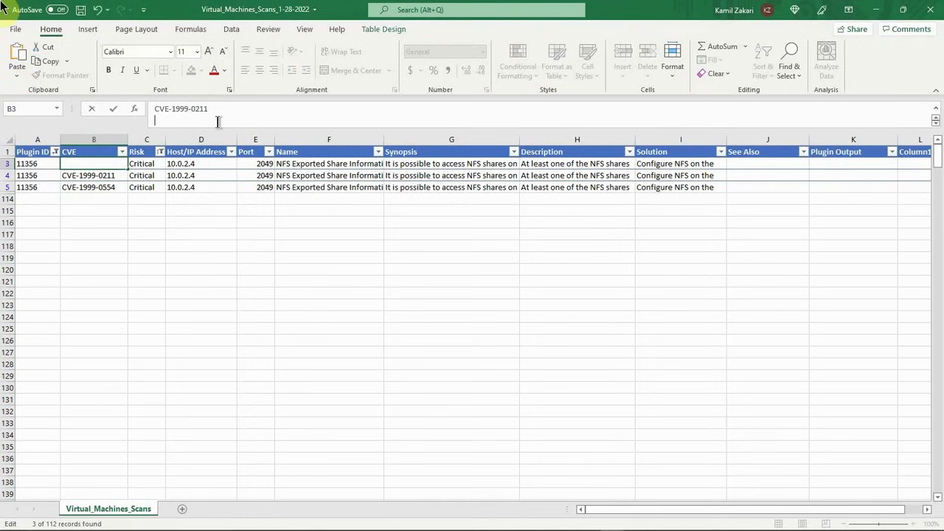
{"action": "key", "text": "ctrl+v"}
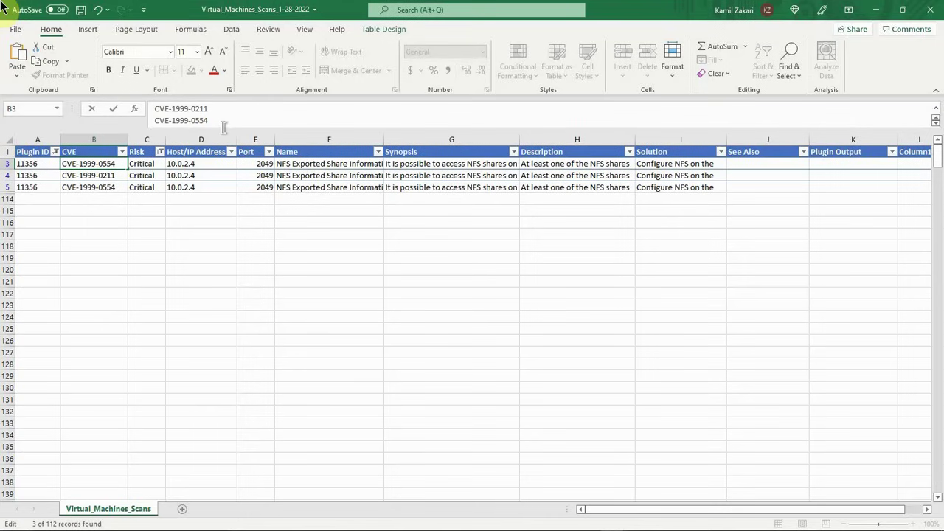
{"action": "left_click_drag", "start_coordinate": [223, 129], "coordinate": [221, 142]}
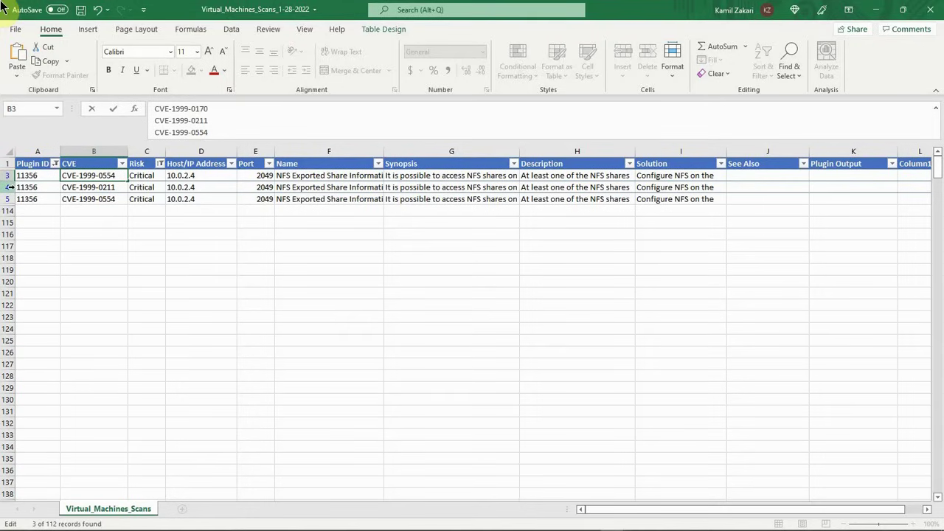
Step: Delete the duplicate plugin 11356 rows 4 and 5, keeping row 3 with the combined CVEs
{"action": "left_click_drag", "start_coordinate": [9, 187], "coordinate": [8, 196]}
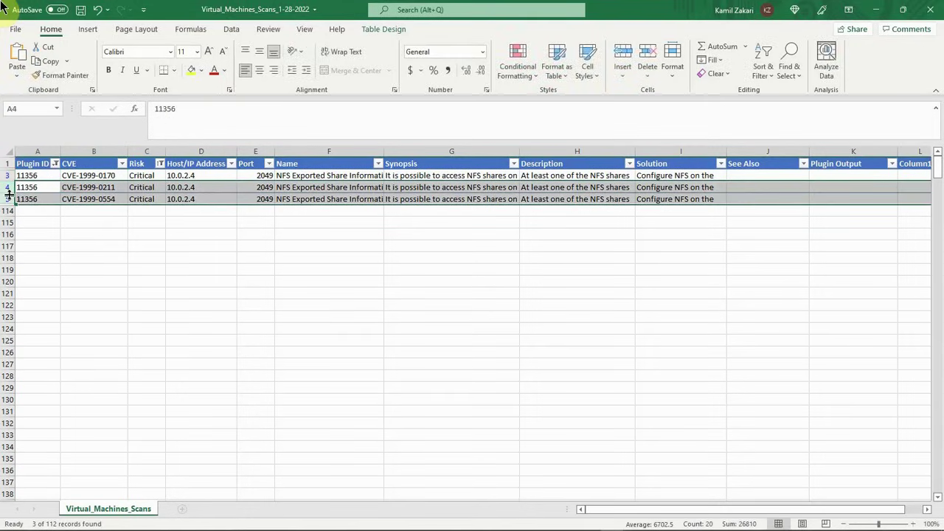
{"action": "right_click", "coordinate": [6, 187]}
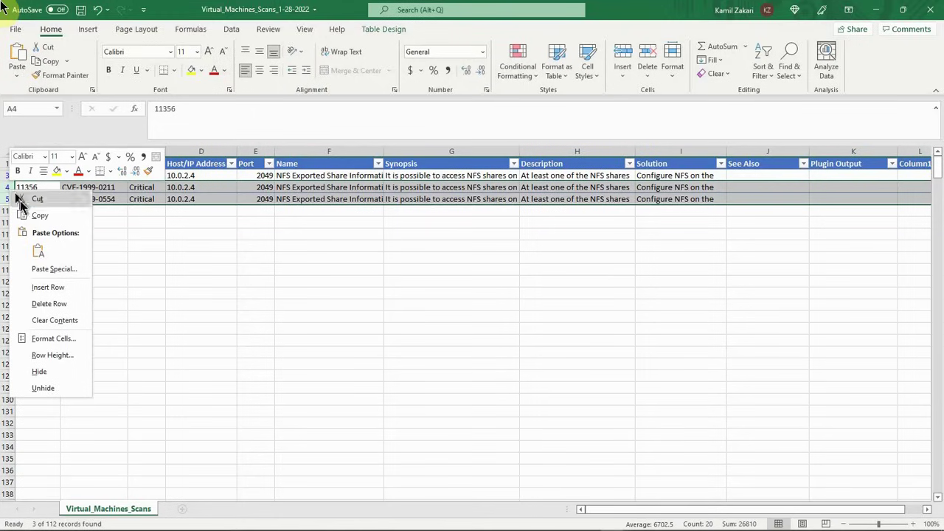
{"action": "left_click", "coordinate": [49, 303]}
{"action": "left_click", "coordinate": [117, 281]}
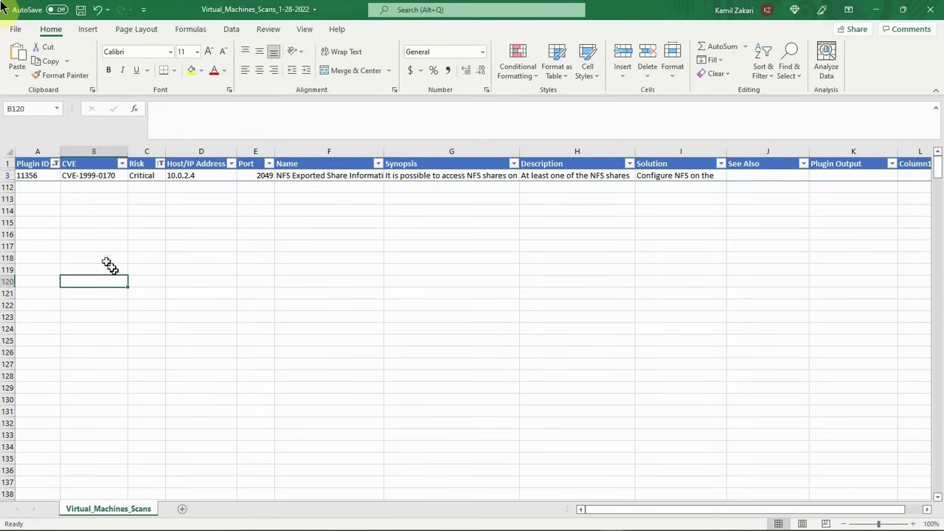
Step: Review the merged plugin 11356 row's Host/IP Address, Plugin ID and CVE cells
{"action": "left_click", "coordinate": [190, 180]}
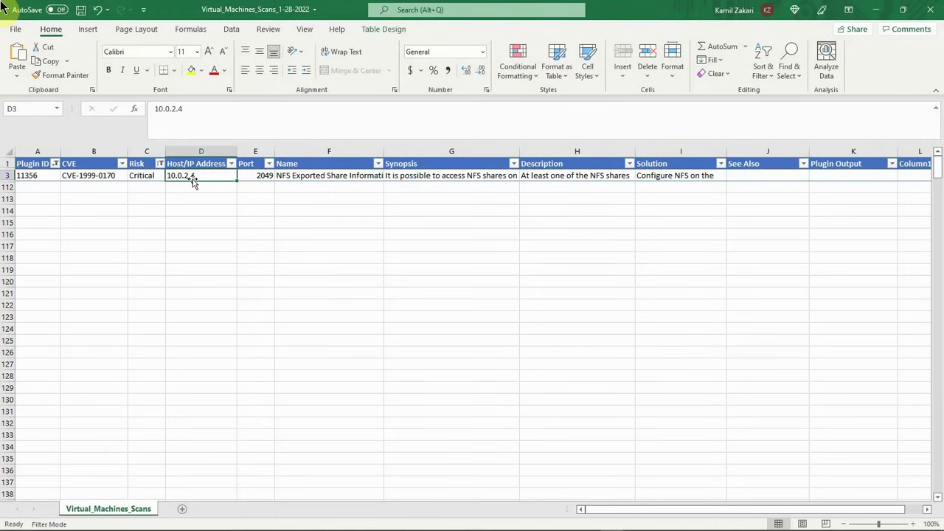
{"action": "left_click", "coordinate": [19, 179]}
{"action": "left_click", "coordinate": [36, 175]}
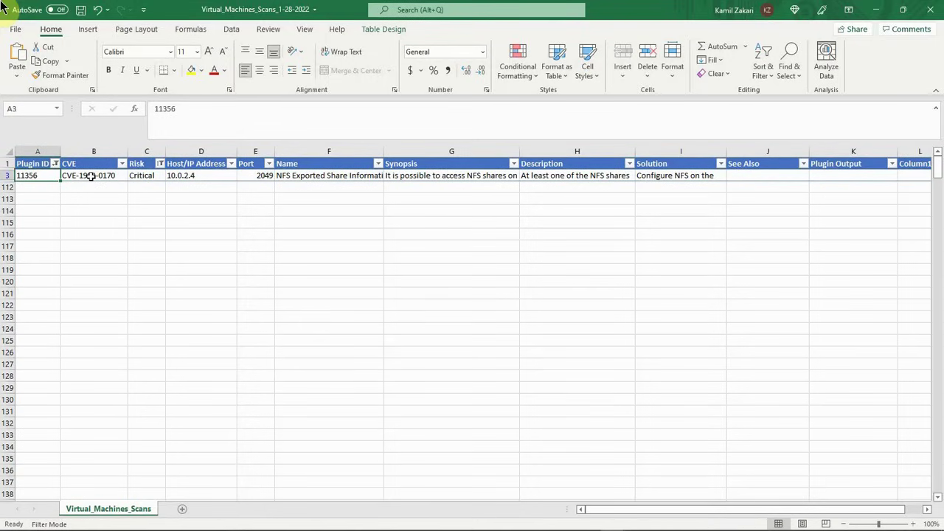
{"action": "left_click", "coordinate": [90, 175]}
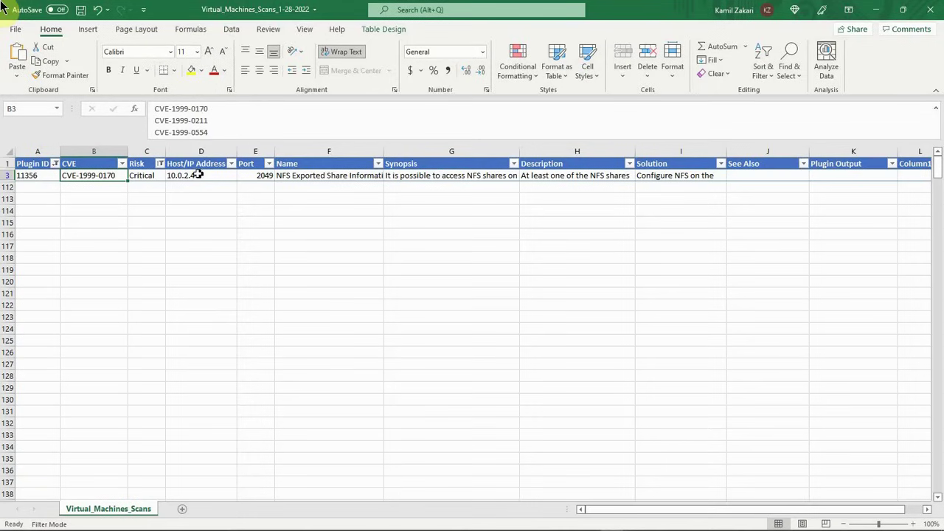
Step: Switch the Plugin ID filter to 32314 only to check that plugin for duplicate rows
{"action": "left_click", "coordinate": [55, 164]}
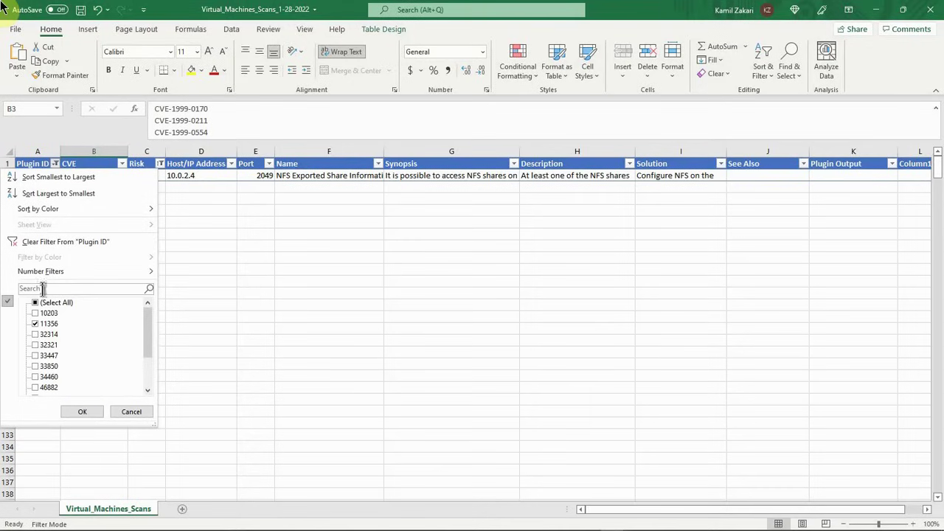
{"action": "left_click", "coordinate": [38, 324]}
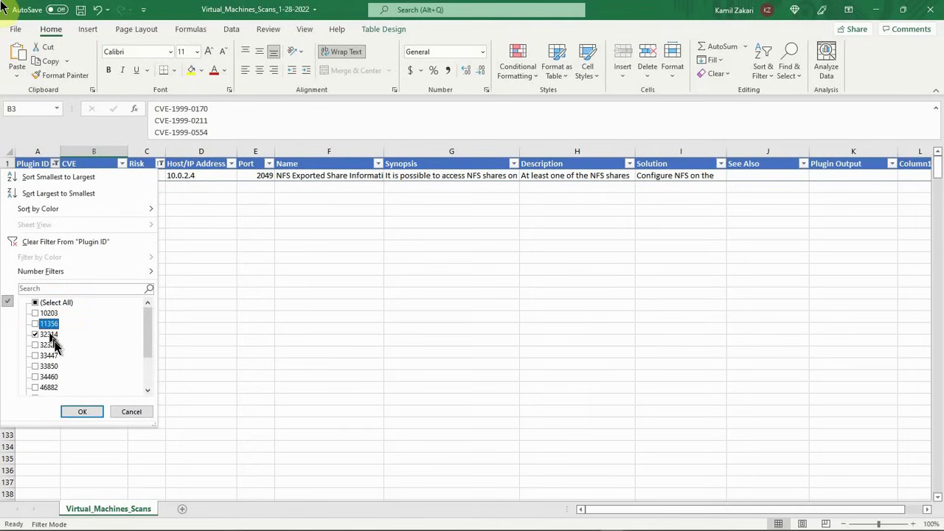
{"action": "left_click", "coordinate": [80, 412]}
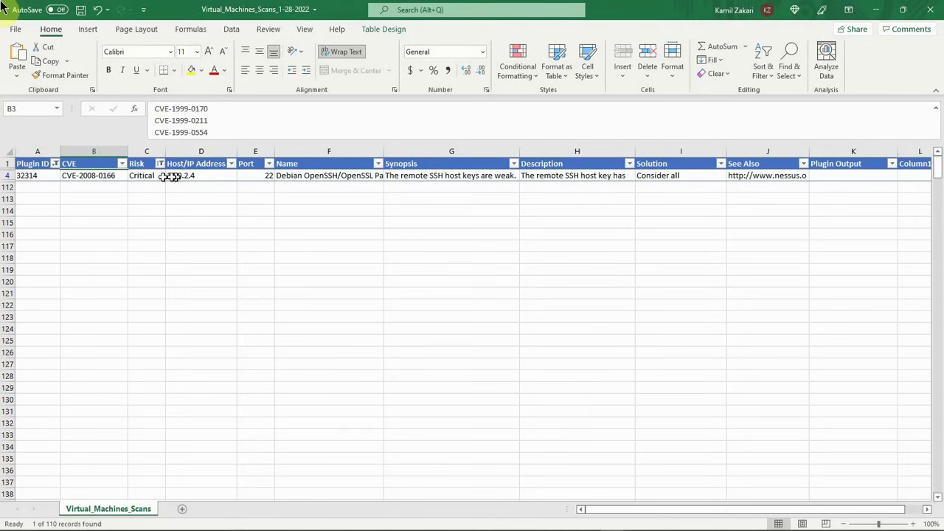
Step: Switch the Plugin ID filter to 32321 only and compare its rows' Name, Synopsis and Solution cells
{"action": "left_click", "coordinate": [54, 164]}
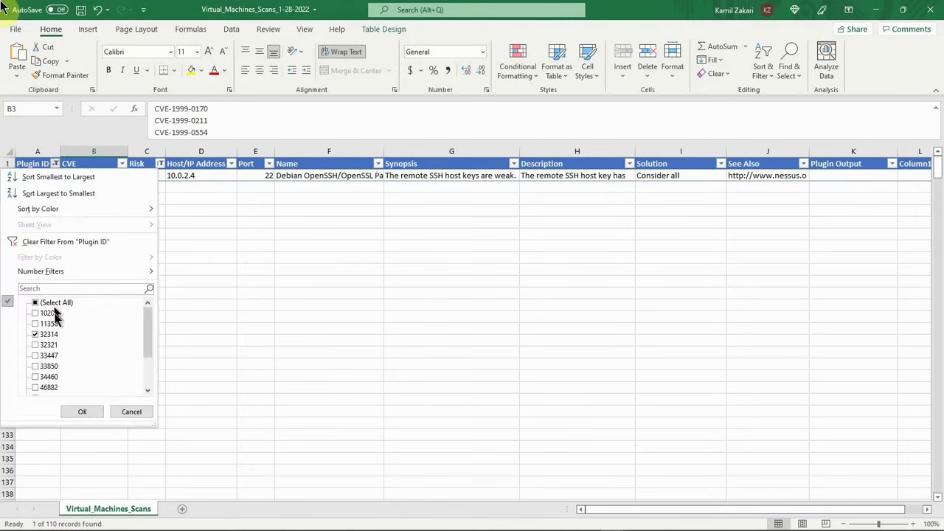
{"action": "left_click", "coordinate": [35, 336]}
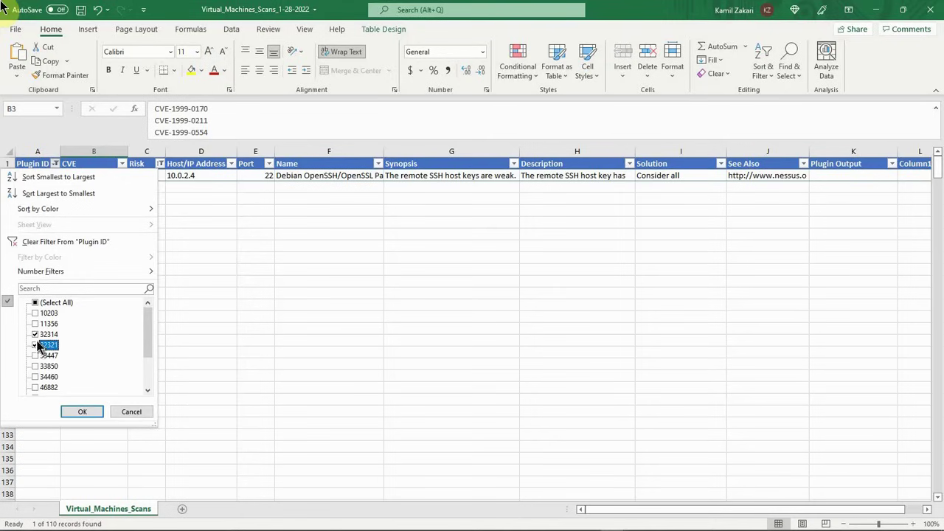
{"action": "left_click", "coordinate": [82, 411]}
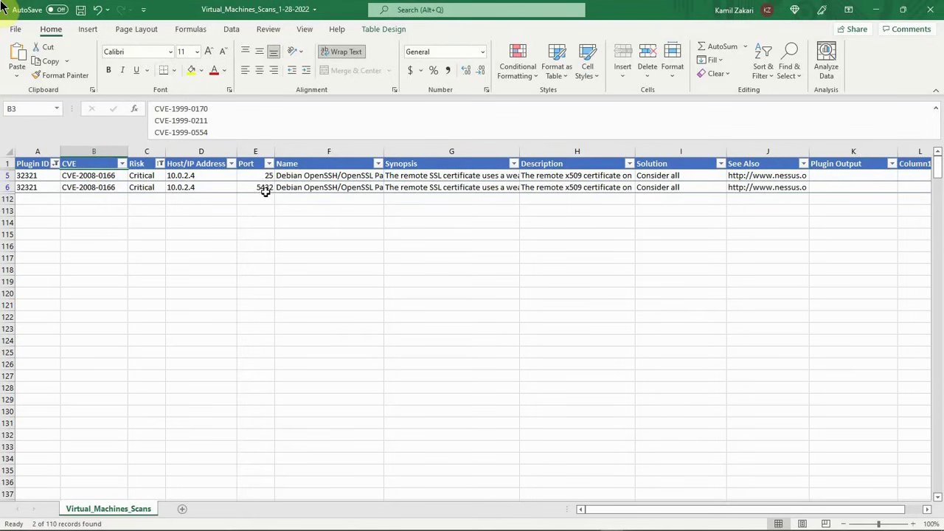
{"action": "left_click", "coordinate": [314, 189]}
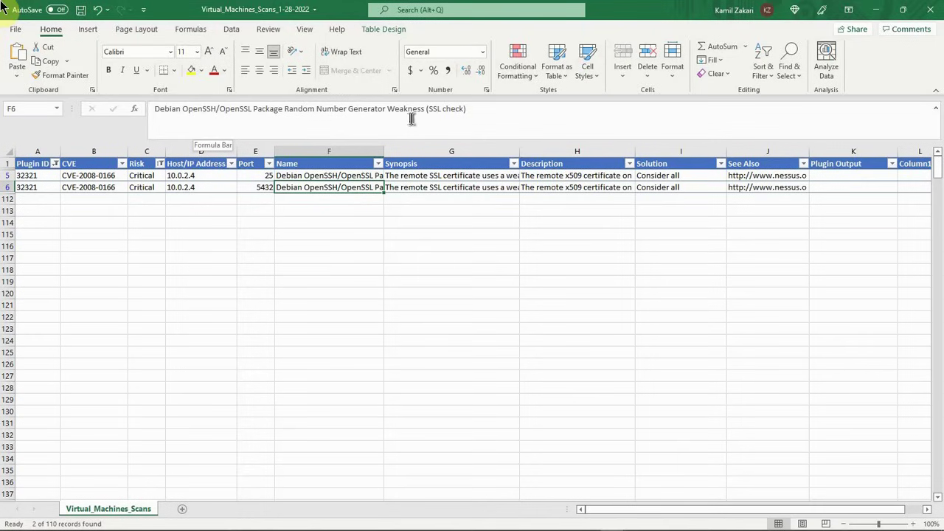
{"action": "left_click", "coordinate": [455, 176]}
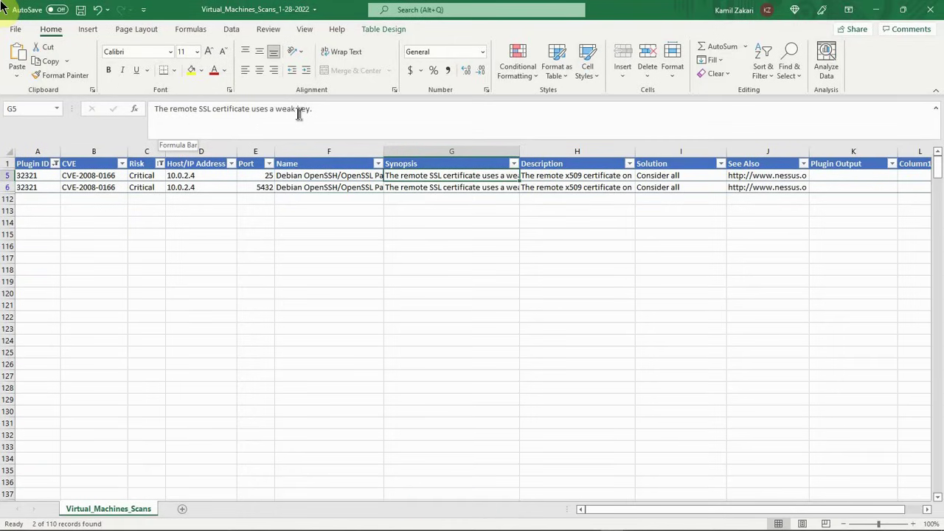
{"action": "left_click", "coordinate": [673, 186]}
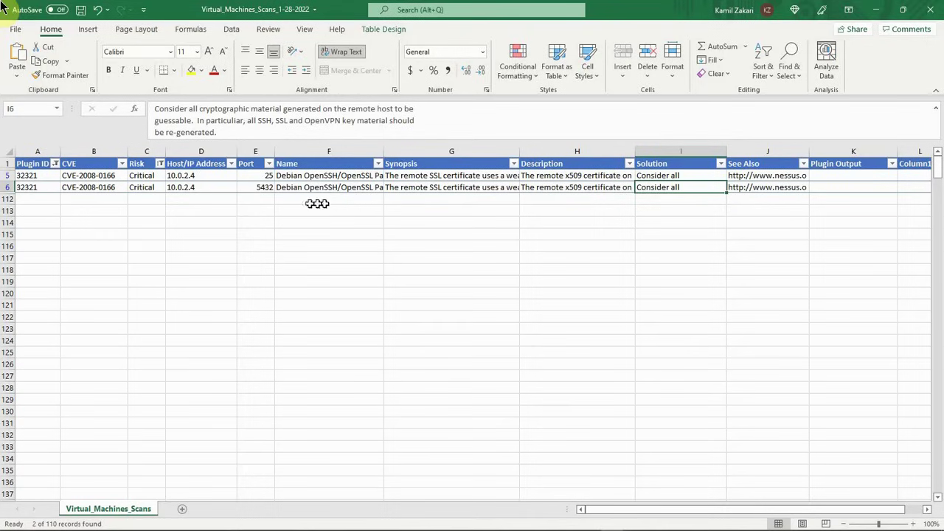
Step: Copy port 5432 from cell E6 and add it on a new line below 25 in cell E5
{"action": "left_click", "coordinate": [256, 187]}
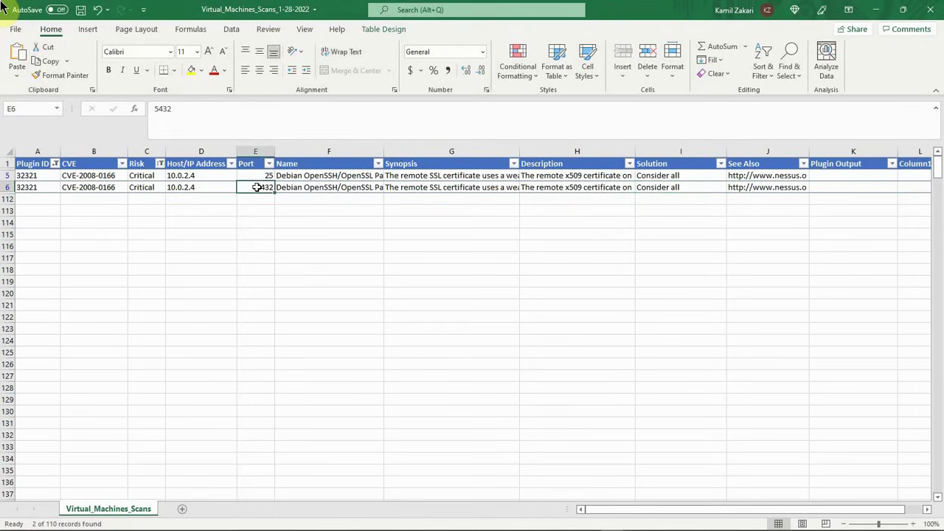
{"action": "double_click", "coordinate": [159, 109]}
{"action": "right_click", "coordinate": [157, 112]}
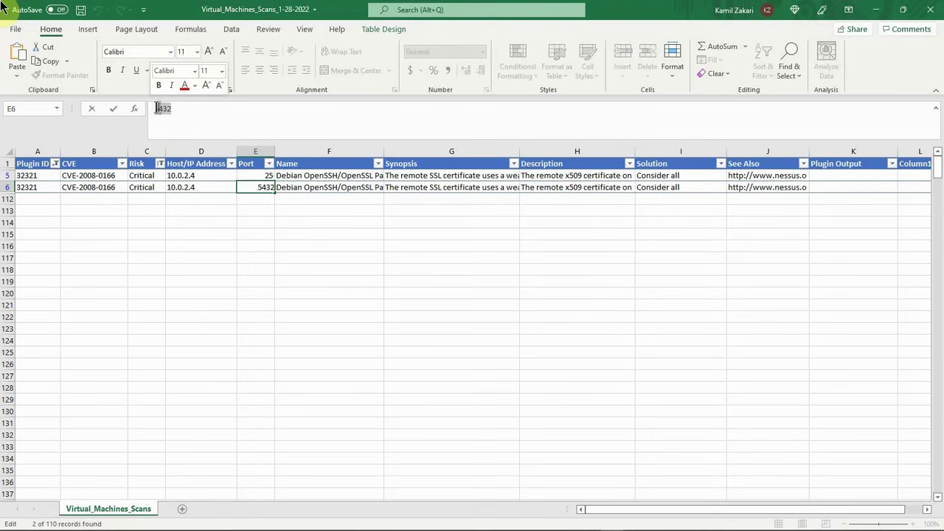
{"action": "left_click", "coordinate": [187, 133]}
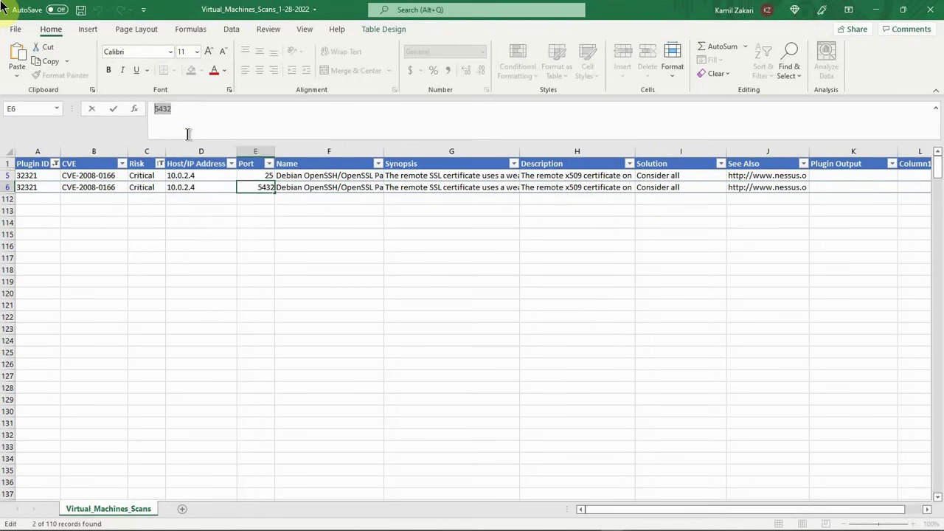
{"action": "left_click", "coordinate": [267, 177]}
{"action": "left_click", "coordinate": [187, 113]}
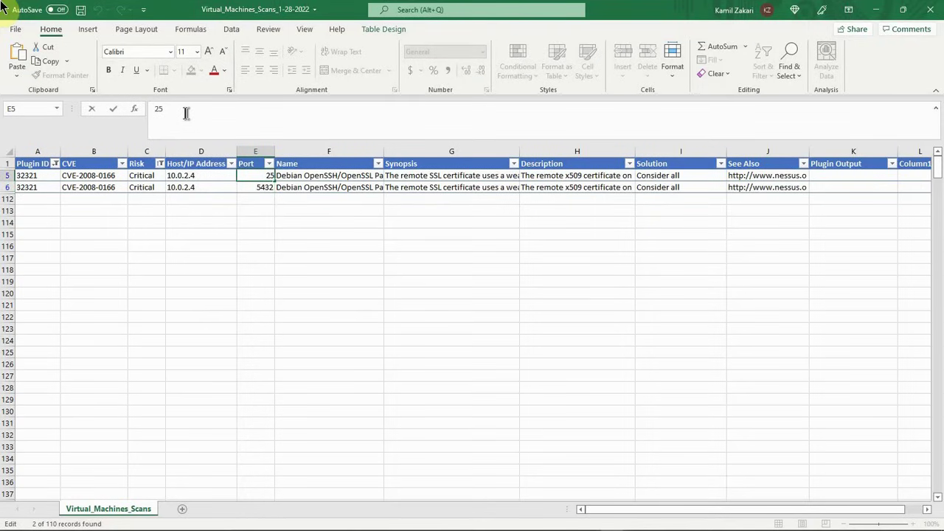
{"action": "key", "text": "ctrl+v"}
{"action": "left_click_drag", "start_coordinate": [219, 198], "coordinate": [221, 205]}
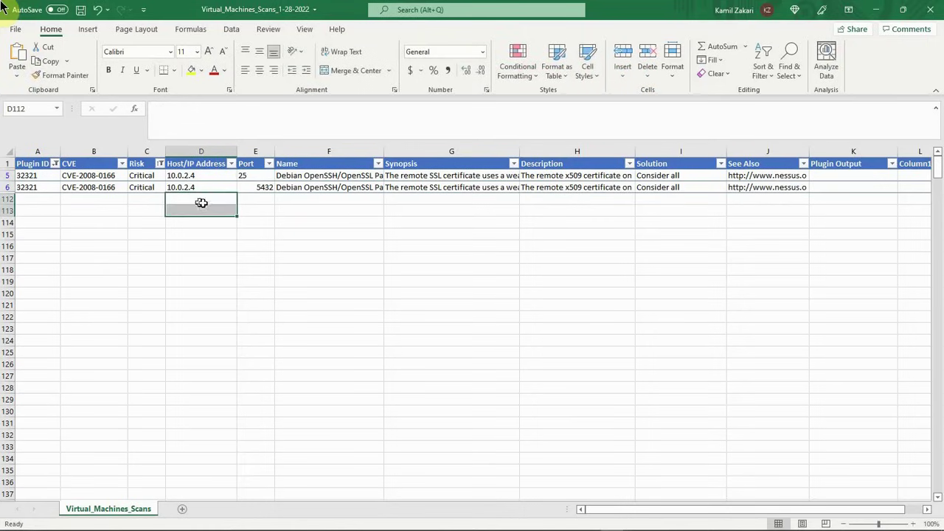
{"action": "left_click", "coordinate": [243, 177]}
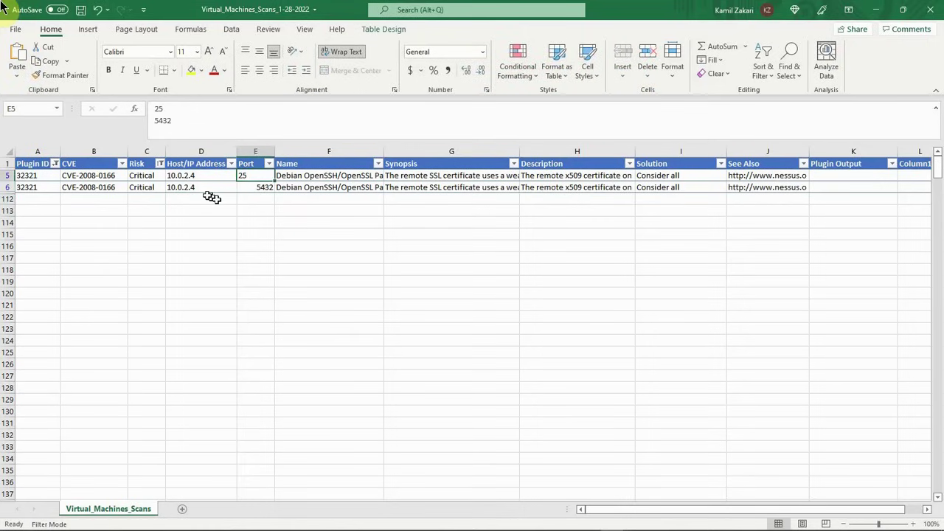
Step: Delete the duplicate plugin 32321 row 6 and check the combined ports in cell E5
{"action": "left_click", "coordinate": [6, 187]}
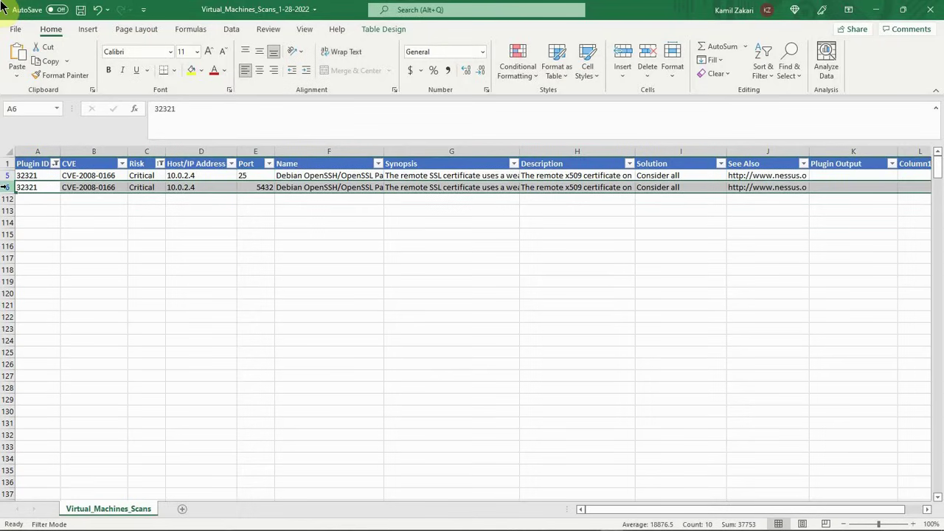
{"action": "right_click", "coordinate": [7, 188]}
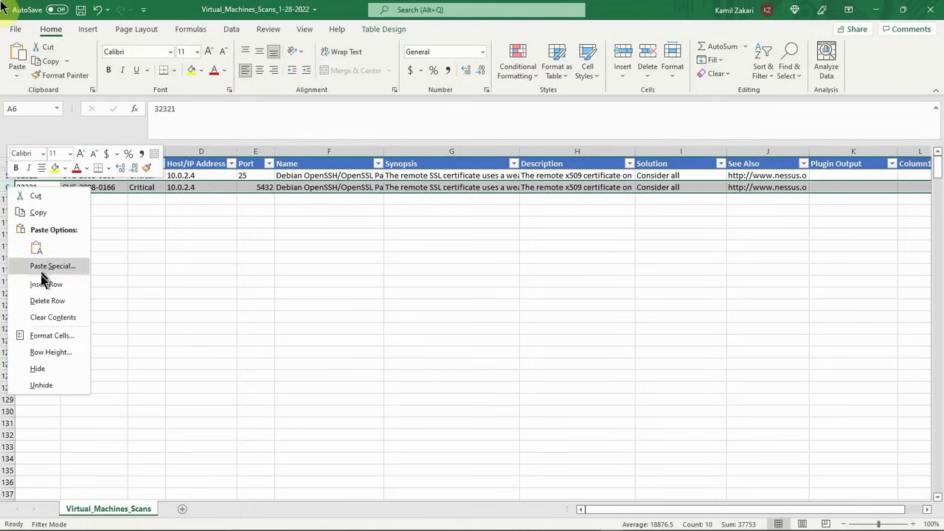
{"action": "left_click", "coordinate": [48, 300]}
{"action": "left_click", "coordinate": [251, 269]}
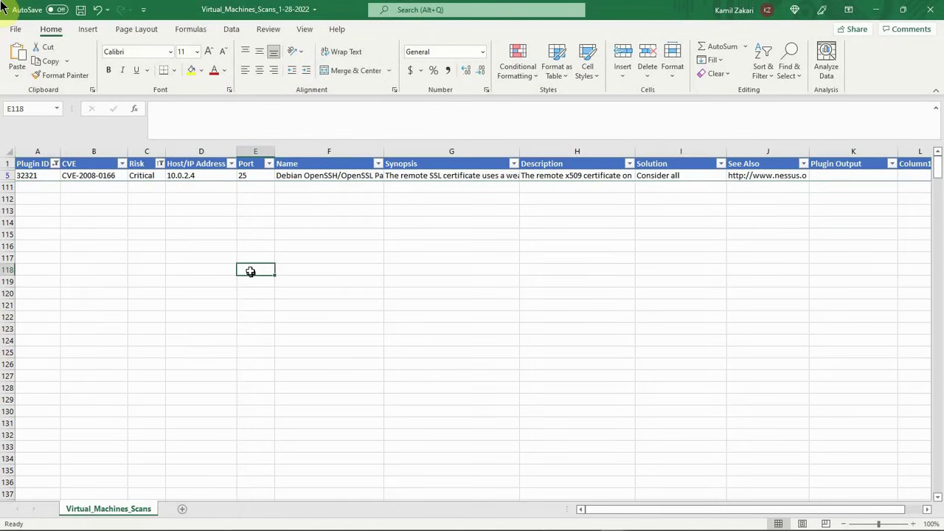
{"action": "left_click", "coordinate": [242, 181]}
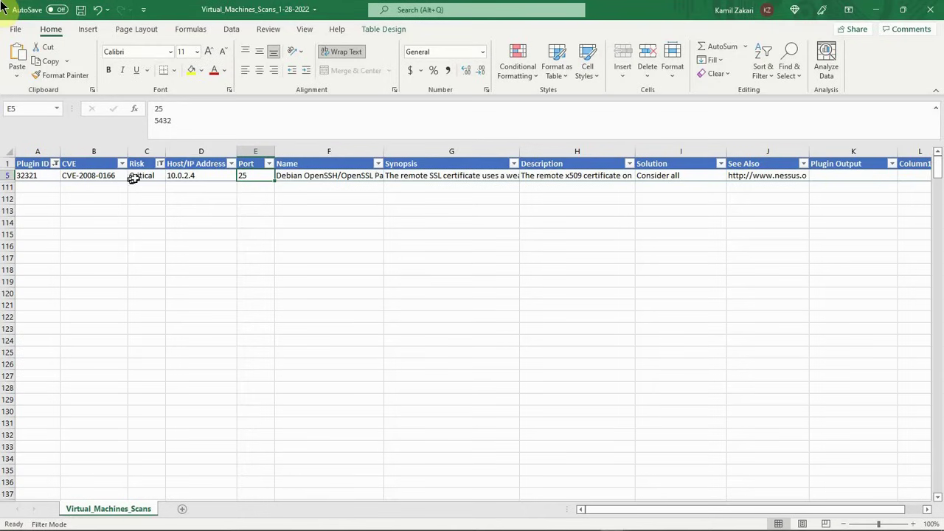
Step: Check plugins 33447 and 33850 for duplicate rows by filtering Plugin ID to each one alone in turn
{"action": "left_click", "coordinate": [56, 164]}
{"action": "left_click", "coordinate": [36, 355]}
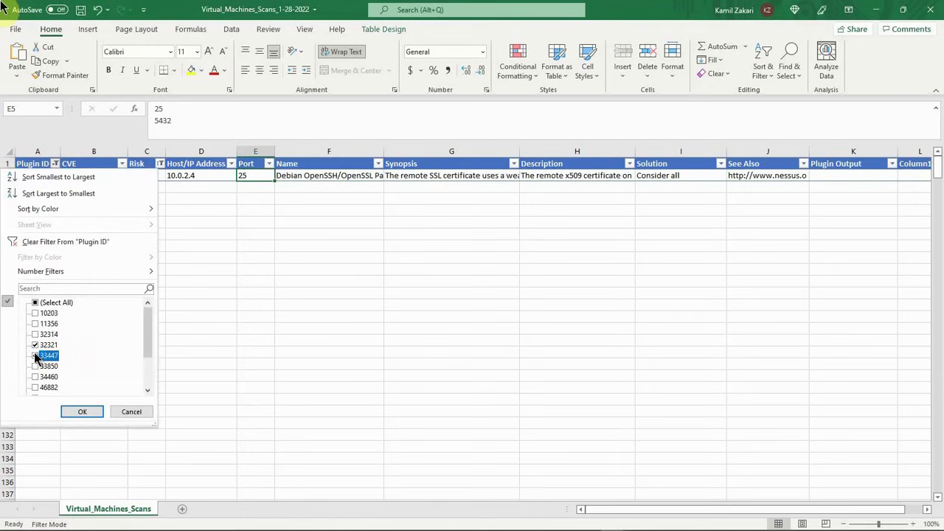
{"action": "left_click", "coordinate": [82, 412]}
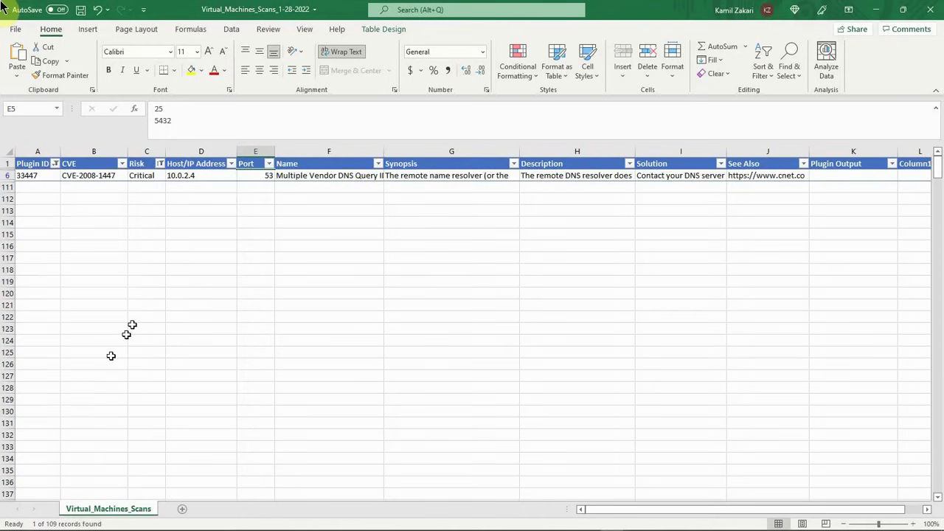
{"action": "left_click", "coordinate": [56, 164]}
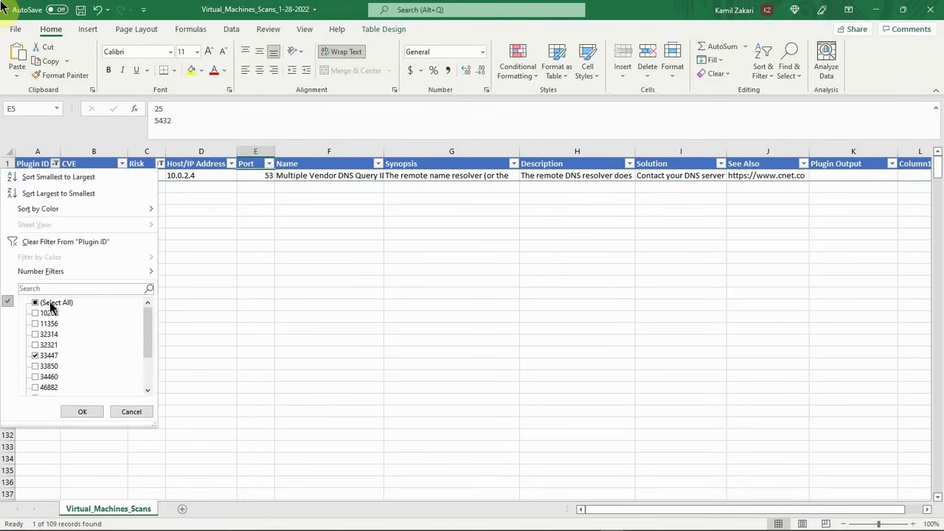
{"action": "left_click", "coordinate": [40, 366]}
{"action": "left_click", "coordinate": [39, 356]}
{"action": "left_click", "coordinate": [74, 411]}
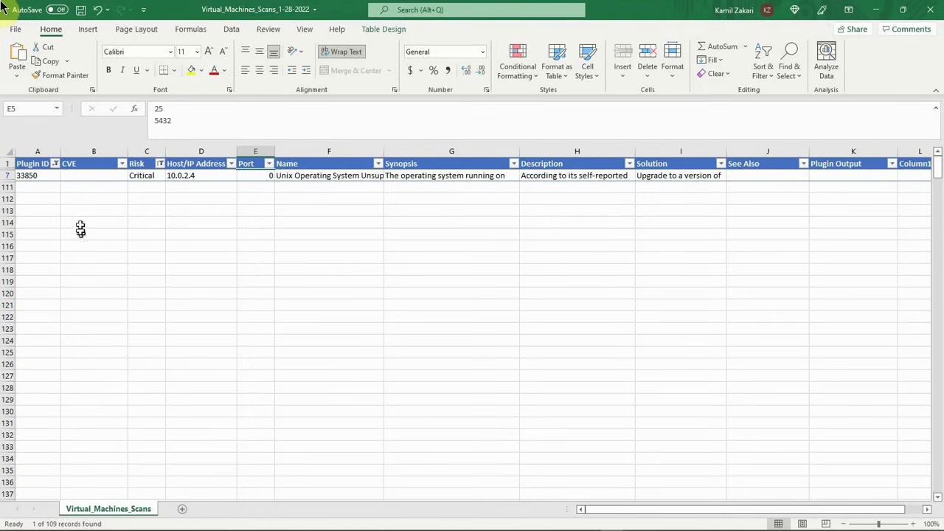
Step: Check plugins 34460 and 46882 for duplicate rows by filtering Plugin ID to each one alone in turn
{"action": "left_click", "coordinate": [55, 164]}
{"action": "left_click", "coordinate": [40, 377]}
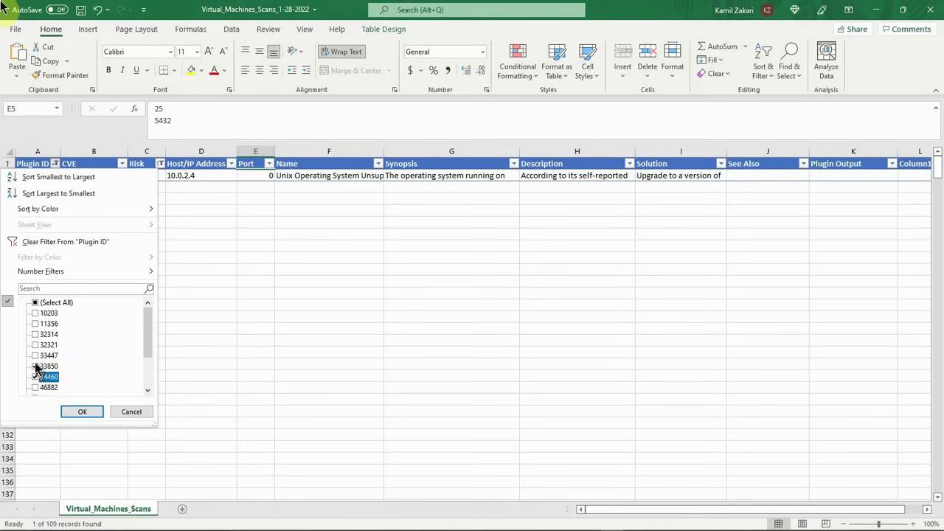
{"action": "left_click", "coordinate": [41, 366]}
{"action": "left_click", "coordinate": [73, 411]}
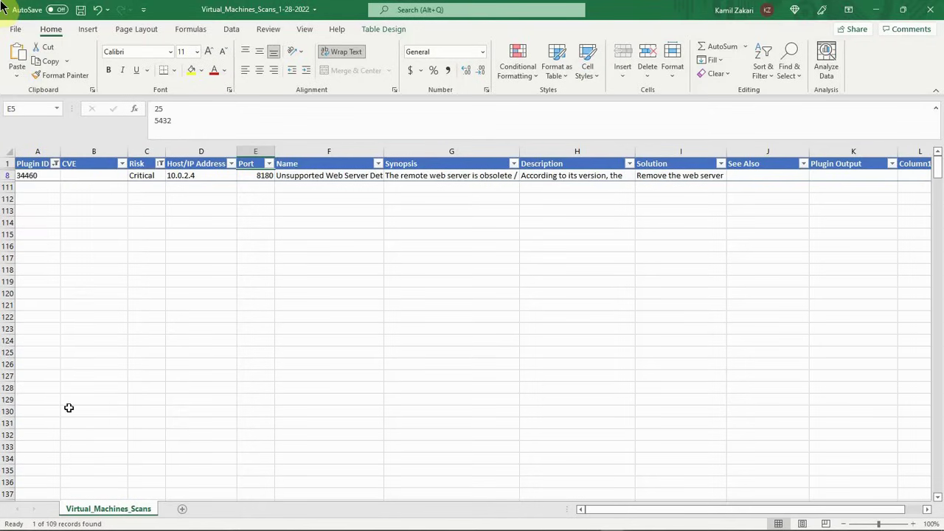
{"action": "left_click", "coordinate": [55, 164]}
{"action": "left_click", "coordinate": [41, 387]}
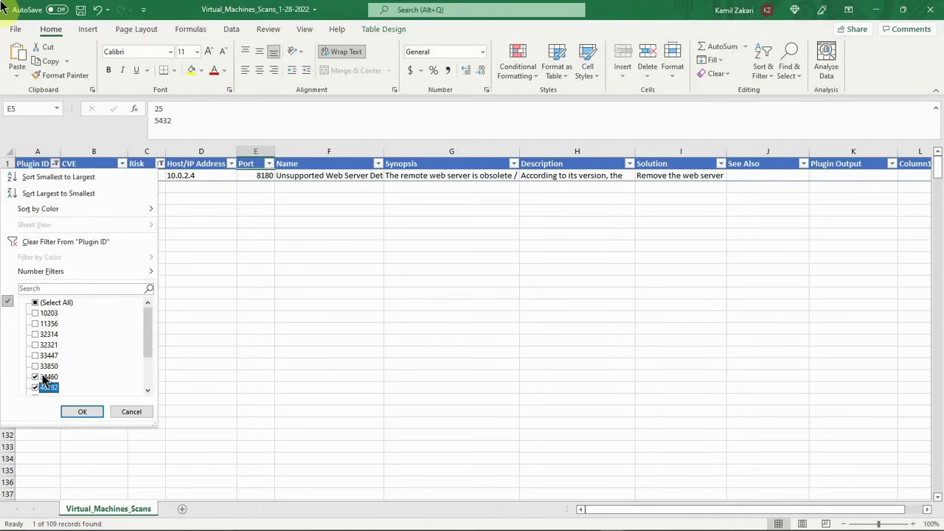
{"action": "left_click", "coordinate": [42, 377]}
{"action": "left_click", "coordinate": [70, 413]}
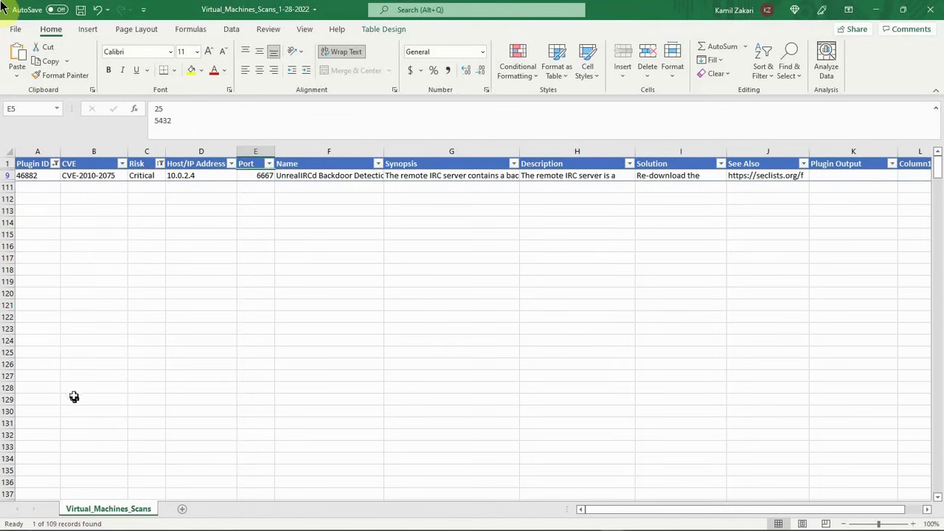
Step: Check plugins 51988 and 61708 for duplicate rows by filtering Plugin ID to each one alone in turn
{"action": "left_click", "coordinate": [56, 165]}
{"action": "left_click_drag", "start_coordinate": [148, 315], "coordinate": [147, 346]}
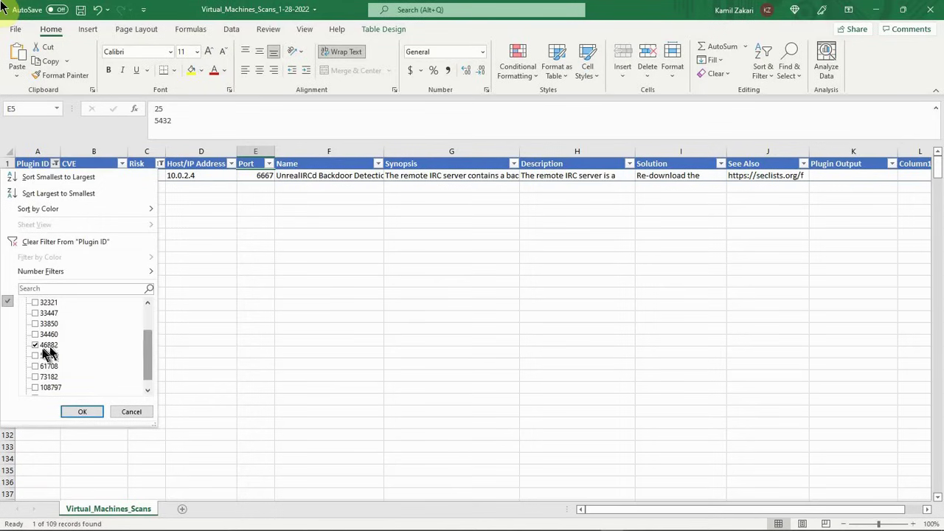
{"action": "left_click", "coordinate": [37, 356]}
{"action": "left_click", "coordinate": [35, 344]}
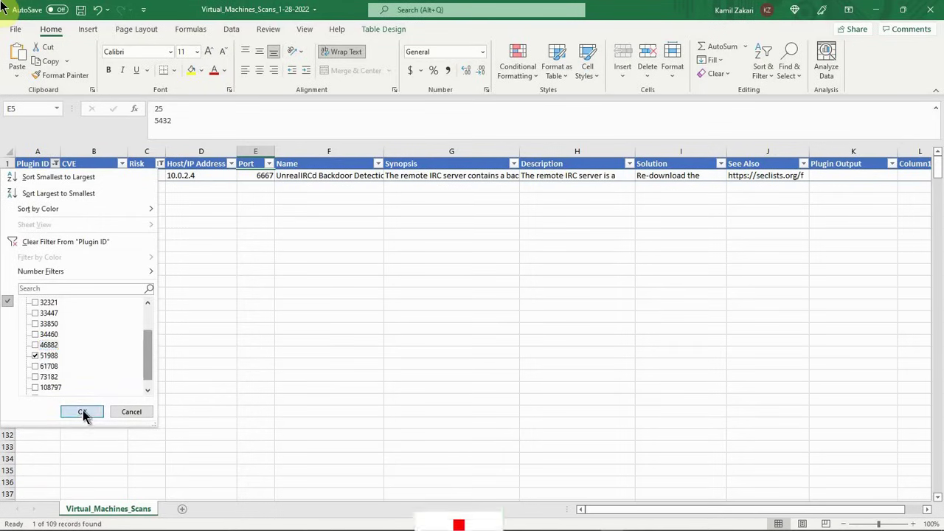
{"action": "left_click", "coordinate": [81, 412]}
{"action": "left_click", "coordinate": [56, 164]}
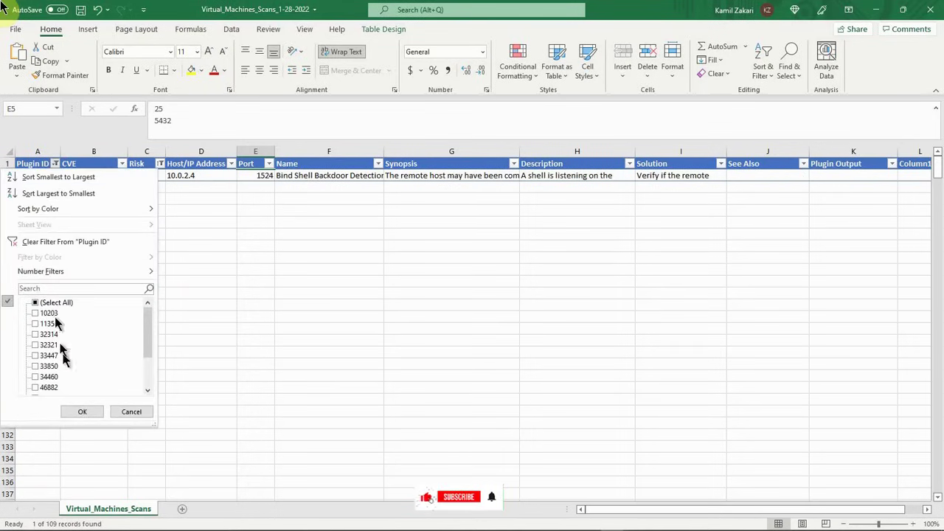
{"action": "scroll", "coordinate": [126, 332], "scroll_direction": "down", "scroll_amount": 3}
{"action": "left_click", "coordinate": [34, 356]}
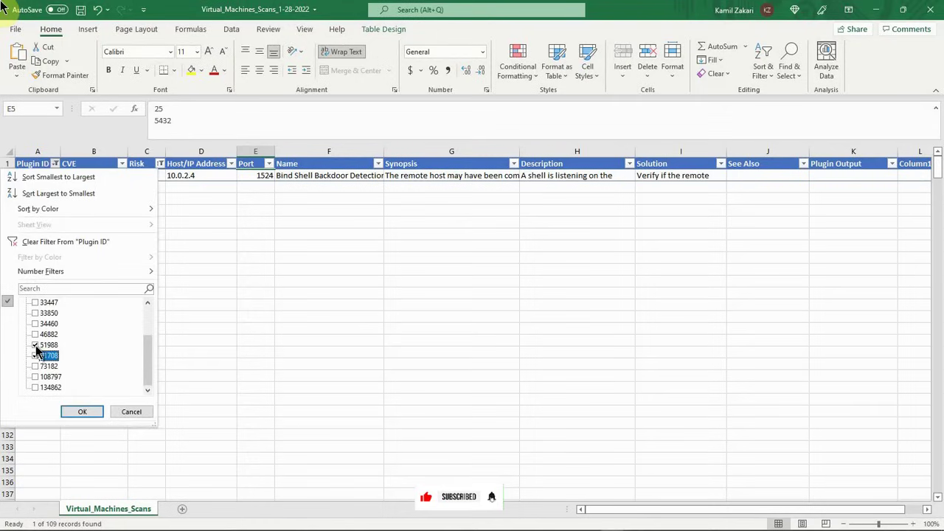
{"action": "left_click", "coordinate": [35, 344]}
{"action": "left_click", "coordinate": [80, 413]}
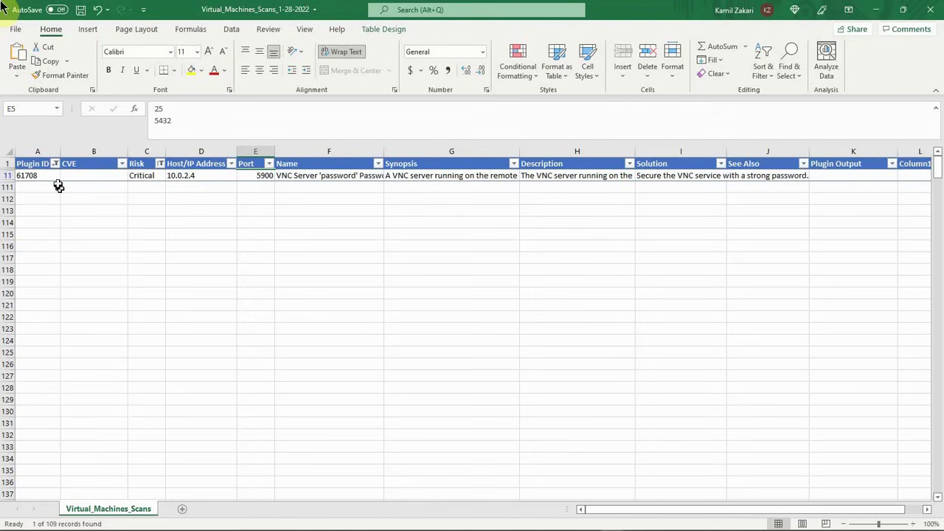
Step: Filter the Plugin ID column to show only plugin 73182 and check it for duplicate rows
{"action": "left_click", "coordinate": [55, 164]}
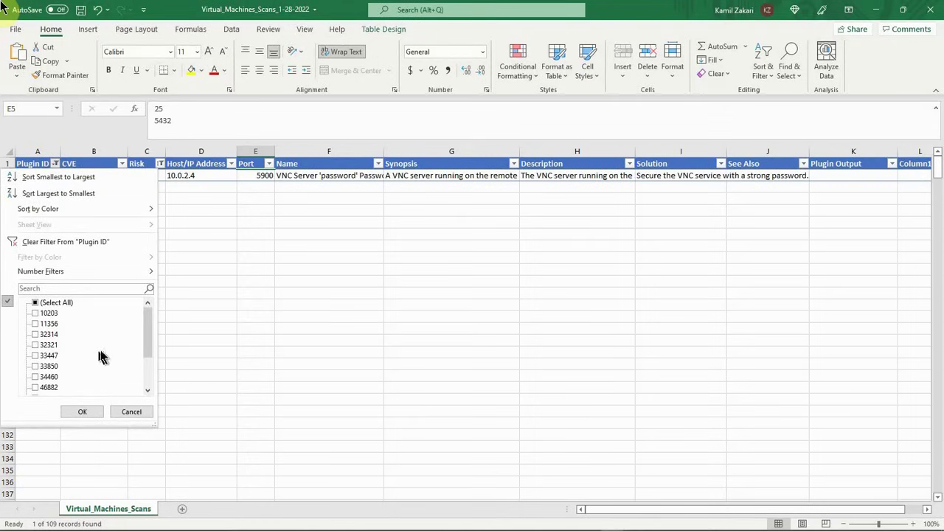
{"action": "left_click_drag", "start_coordinate": [148, 323], "coordinate": [146, 340]}
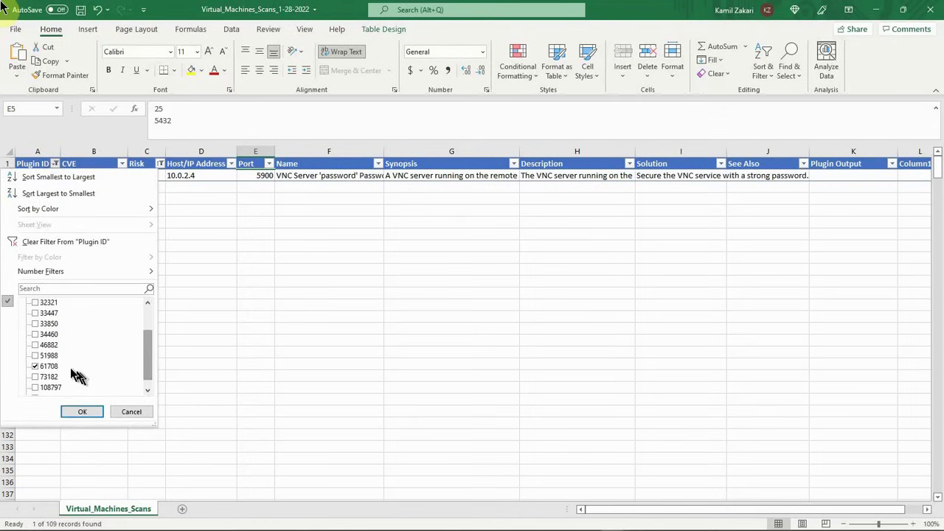
{"action": "left_click", "coordinate": [35, 376]}
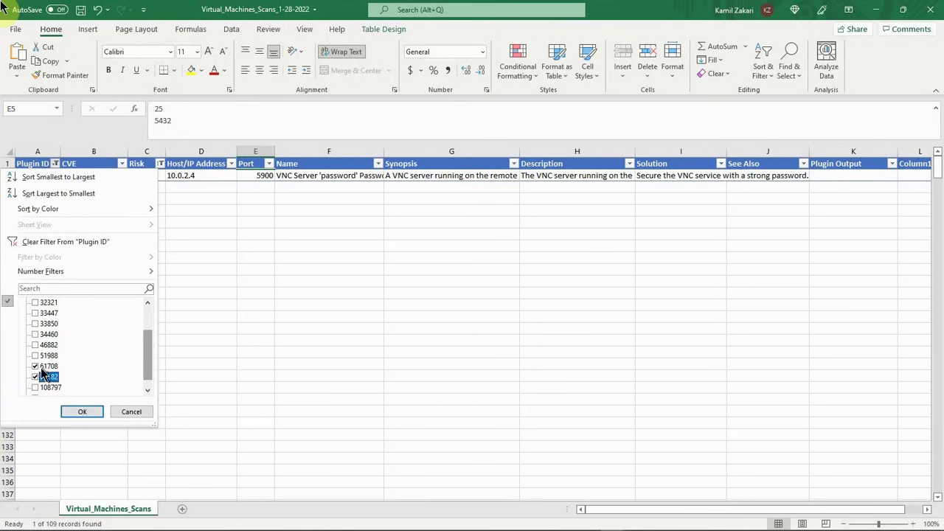
{"action": "left_click", "coordinate": [38, 377]}
{"action": "left_click", "coordinate": [72, 412]}
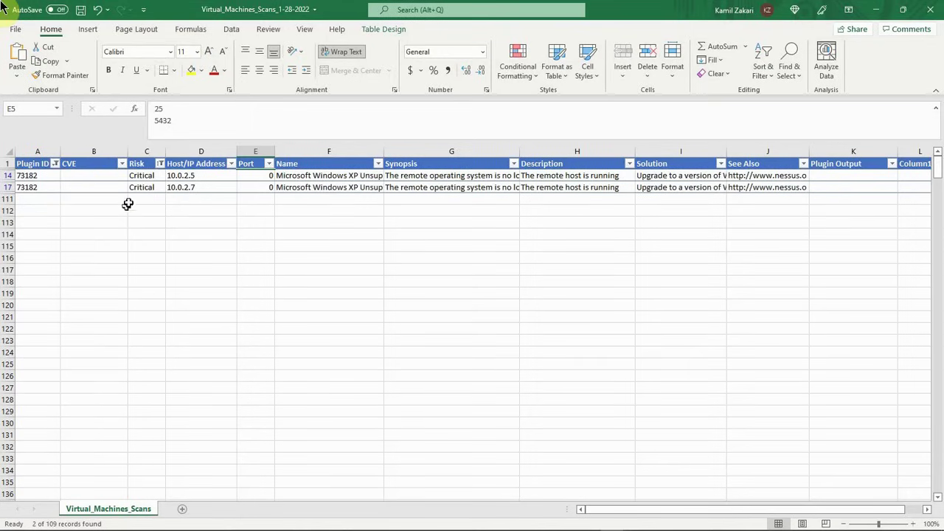
{"action": "left_click", "coordinate": [36, 177]}
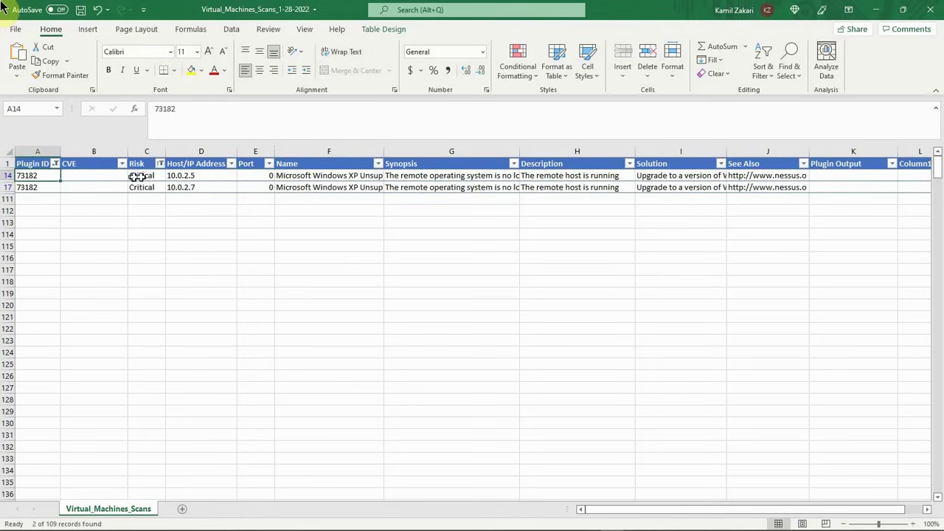
Step: Copy the host address 10.0.2.7 from D17 and add it on a new line below 10.0.2.5 in D14
{"action": "left_click", "coordinate": [205, 187]}
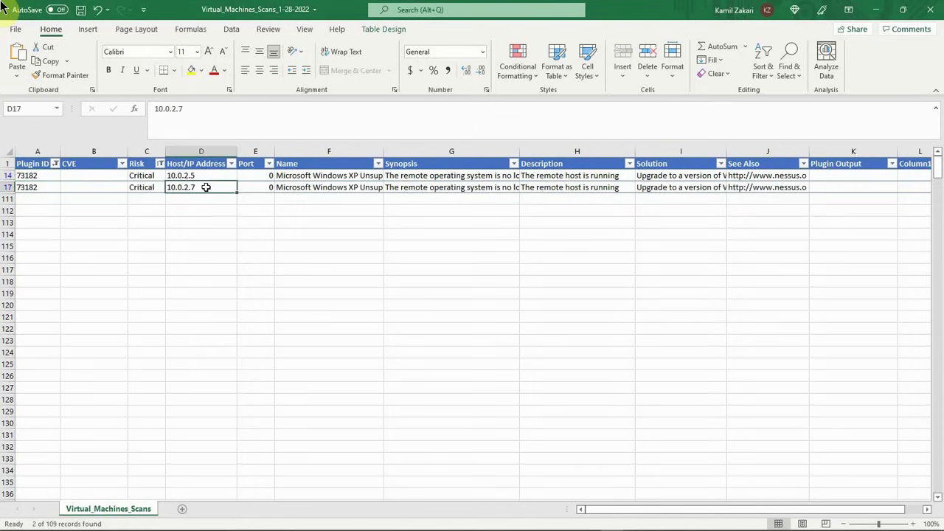
{"action": "left_click_drag", "start_coordinate": [186, 108], "coordinate": [153, 109]}
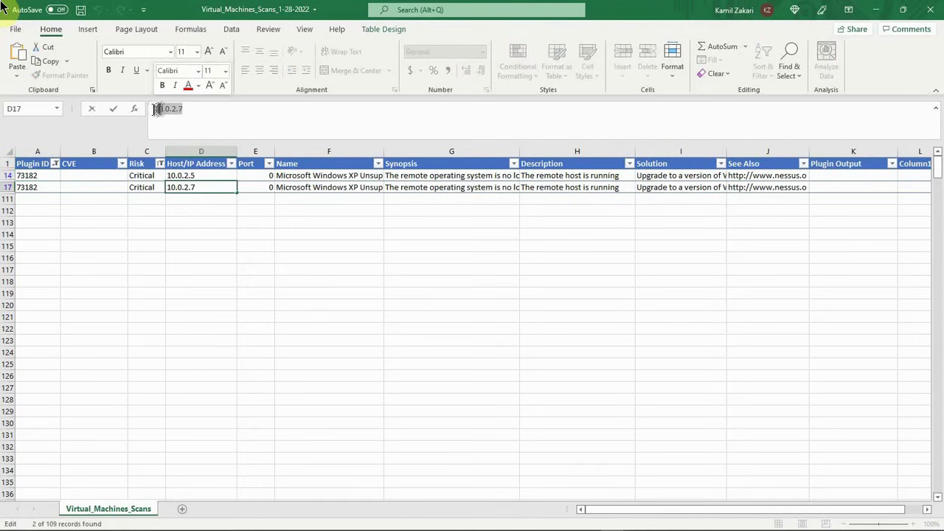
{"action": "right_click", "coordinate": [163, 111]}
{"action": "left_click", "coordinate": [190, 133]}
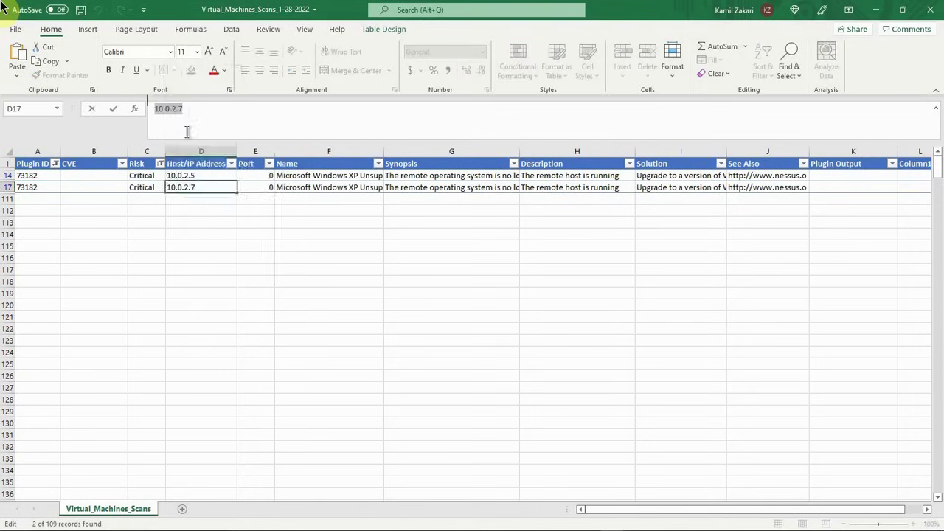
{"action": "left_click", "coordinate": [208, 177]}
{"action": "left_click", "coordinate": [192, 108]}
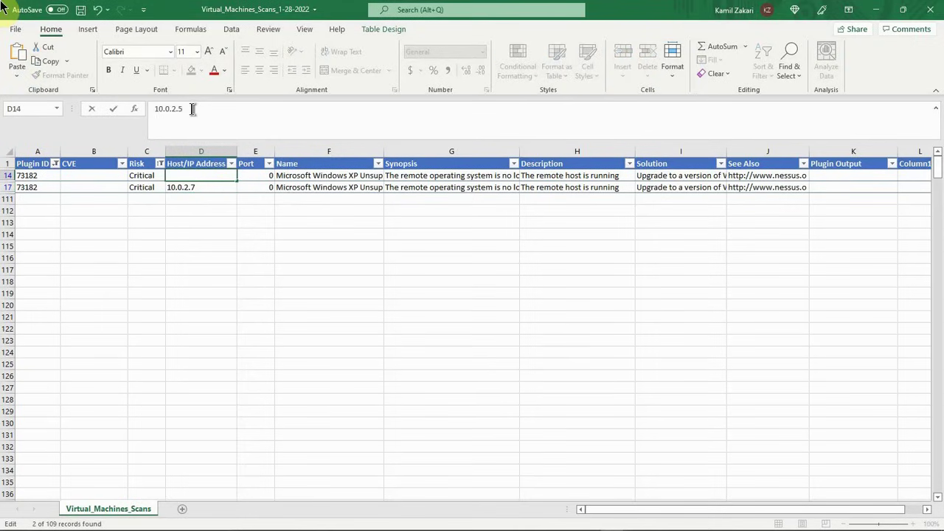
{"action": "key", "text": "ctrl+v"}
Step: Delete the duplicate plugin 73182 row 17 and check the combined host addresses in cell D14
{"action": "left_click", "coordinate": [9, 186]}
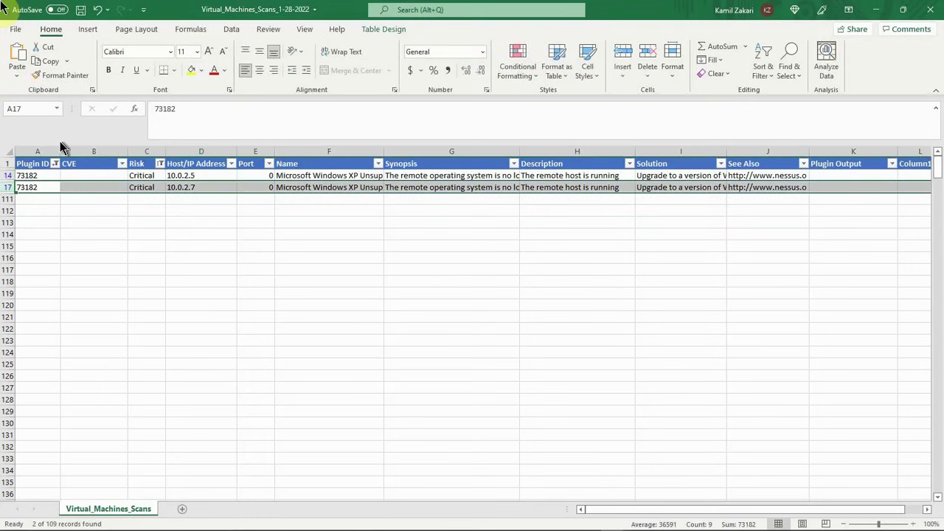
{"action": "right_click", "coordinate": [9, 187]}
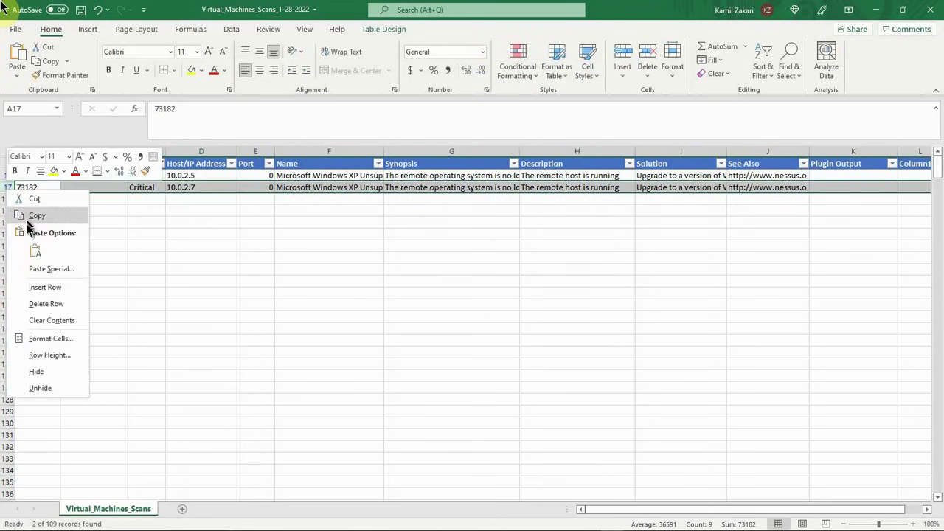
{"action": "left_click", "coordinate": [41, 302]}
{"action": "left_click", "coordinate": [145, 264]}
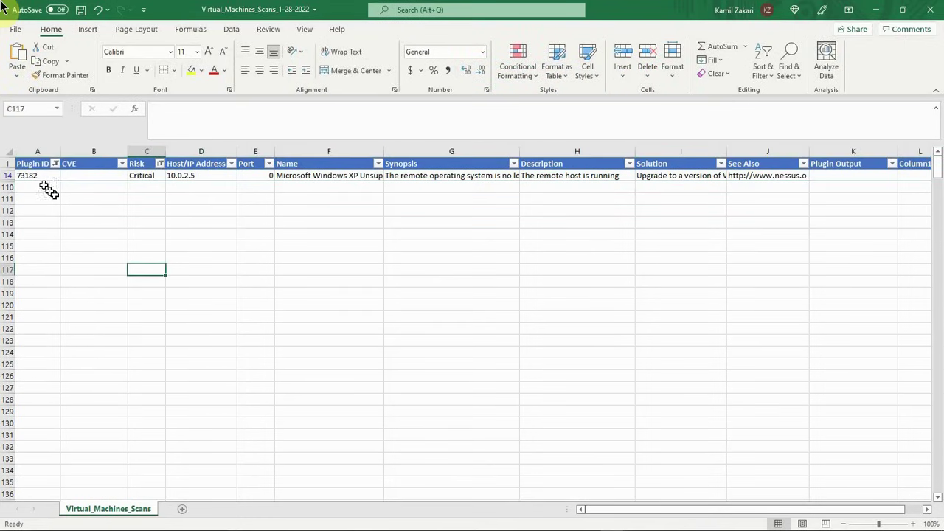
{"action": "left_click", "coordinate": [37, 176]}
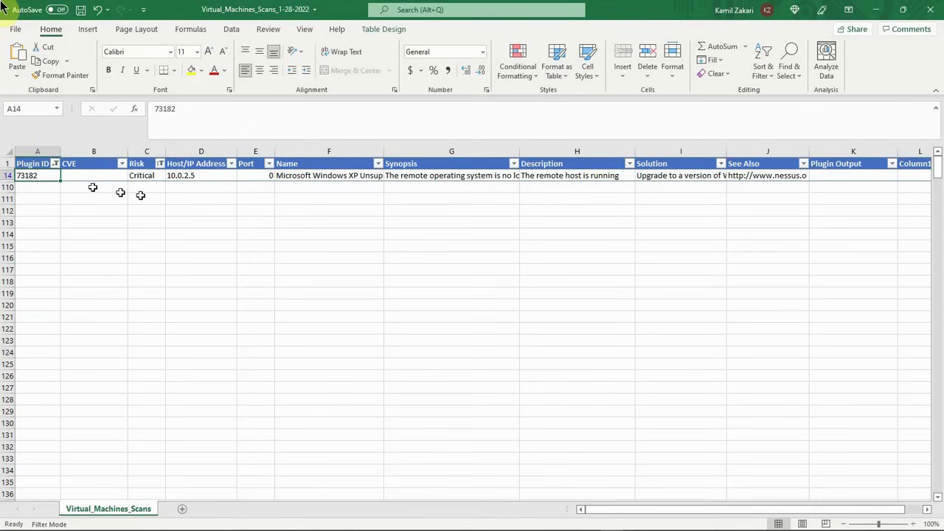
{"action": "left_click", "coordinate": [185, 176]}
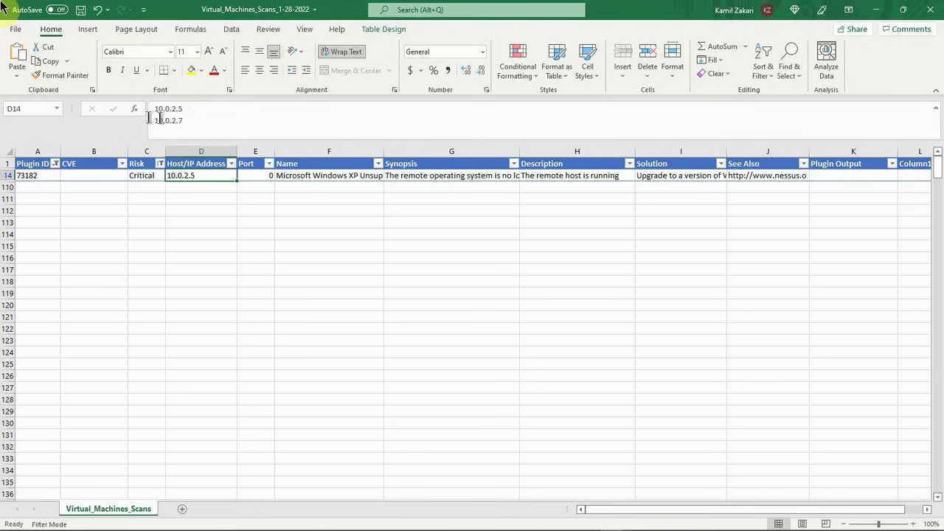
Step: Filter the Plugin ID column to show only plugin 108797
{"action": "left_click", "coordinate": [54, 163]}
{"action": "left_click_drag", "start_coordinate": [148, 310], "coordinate": [145, 377]}
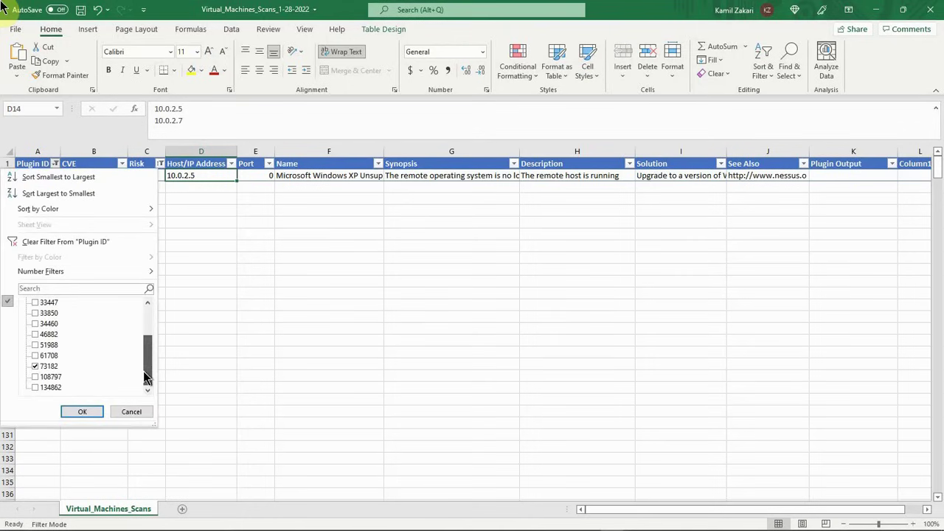
{"action": "left_click", "coordinate": [44, 377]}
{"action": "left_click", "coordinate": [42, 366]}
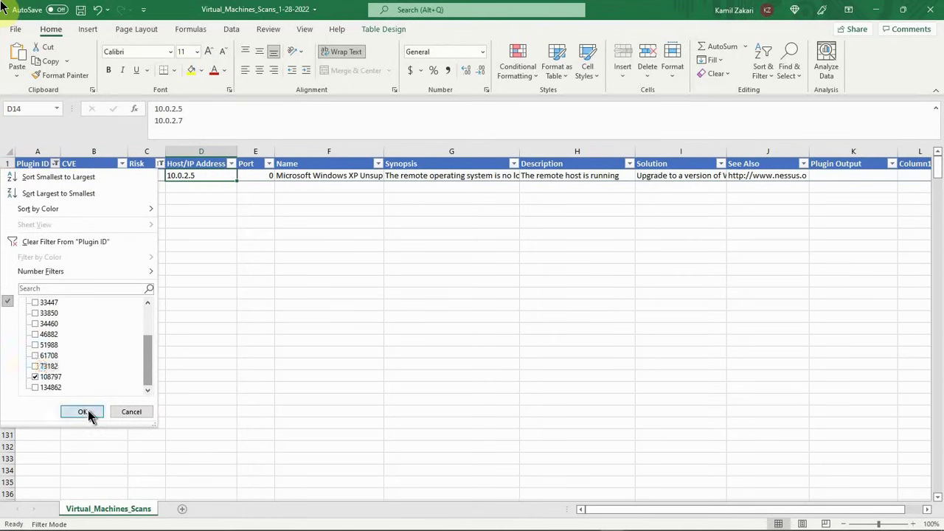
{"action": "left_click", "coordinate": [83, 411]}
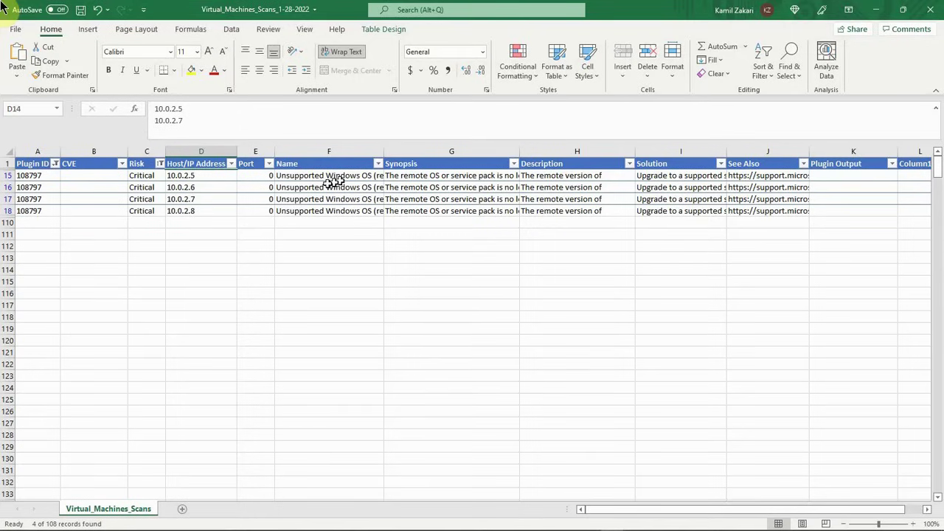
{"action": "left_click", "coordinate": [198, 187]}
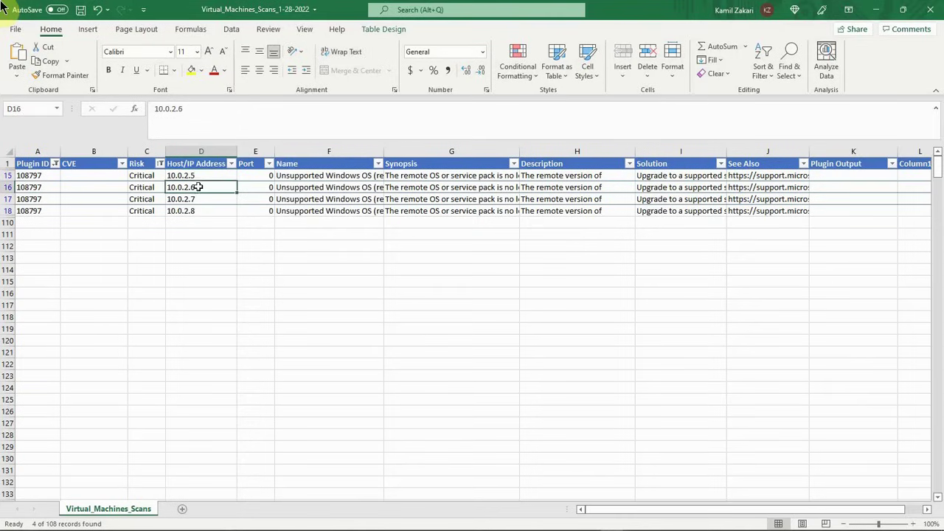
{"action": "left_click_drag", "start_coordinate": [193, 118], "coordinate": [153, 112]}
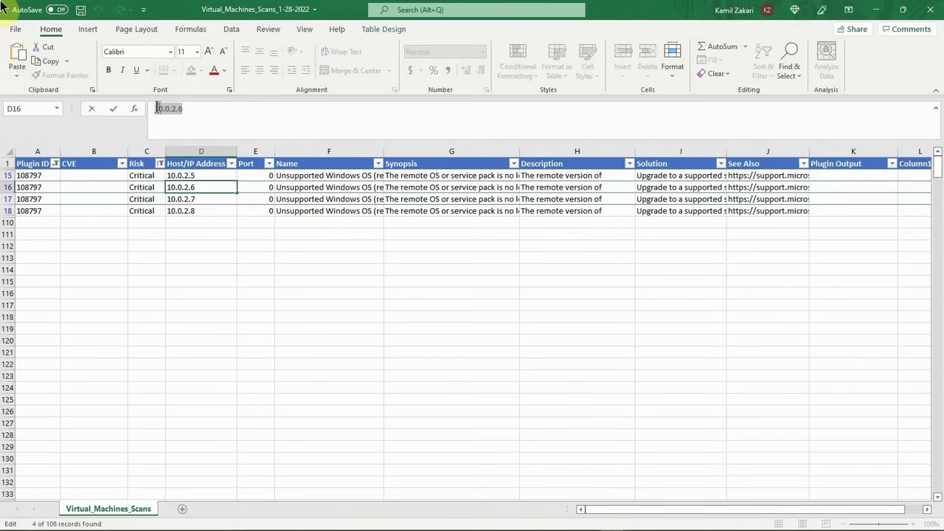
{"action": "right_click", "coordinate": [159, 108]}
{"action": "left_click", "coordinate": [191, 132]}
{"action": "left_click", "coordinate": [198, 176]}
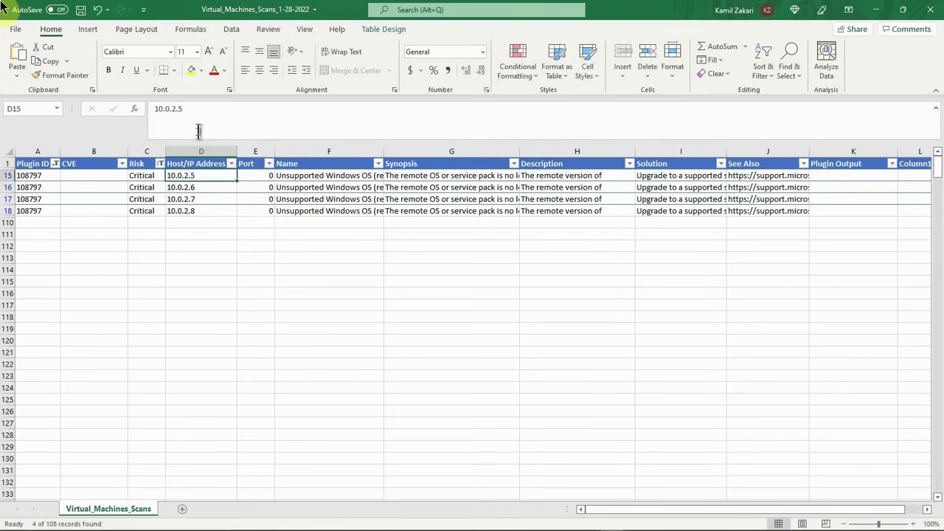
{"action": "left_click", "coordinate": [193, 108]}
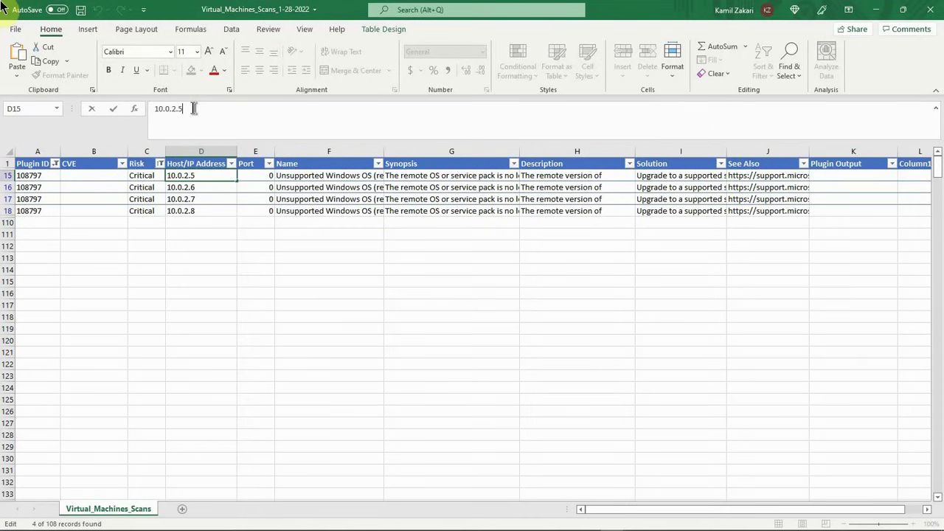
{"action": "key", "text": "alt"}
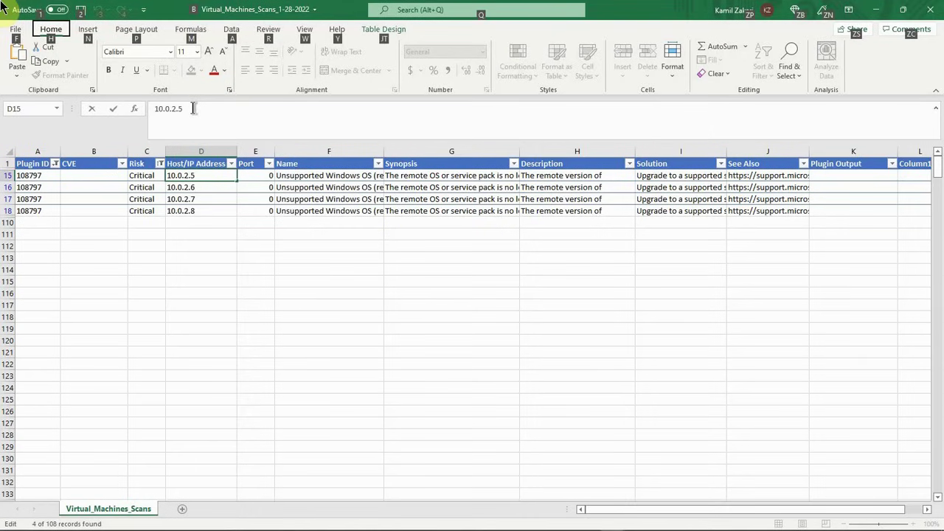
{"action": "key", "text": "Escape"}
{"action": "key", "text": "Return"}
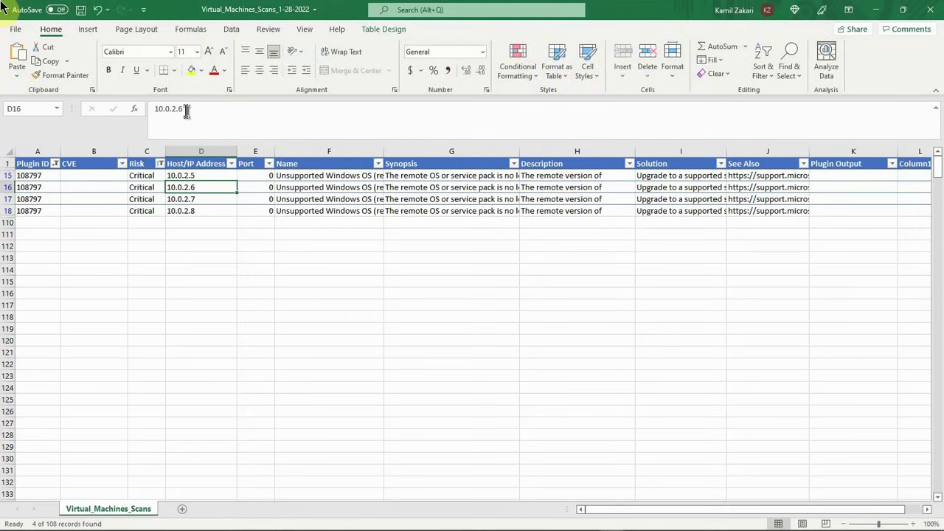
Step: Copy the host address 10.0.2.6 from D16 and add it on a new line below 10.0.2.5 in D15
{"action": "left_click_drag", "start_coordinate": [186, 109], "coordinate": [154, 109]}
{"action": "right_click", "coordinate": [170, 109]}
{"action": "left_click", "coordinate": [198, 137]}
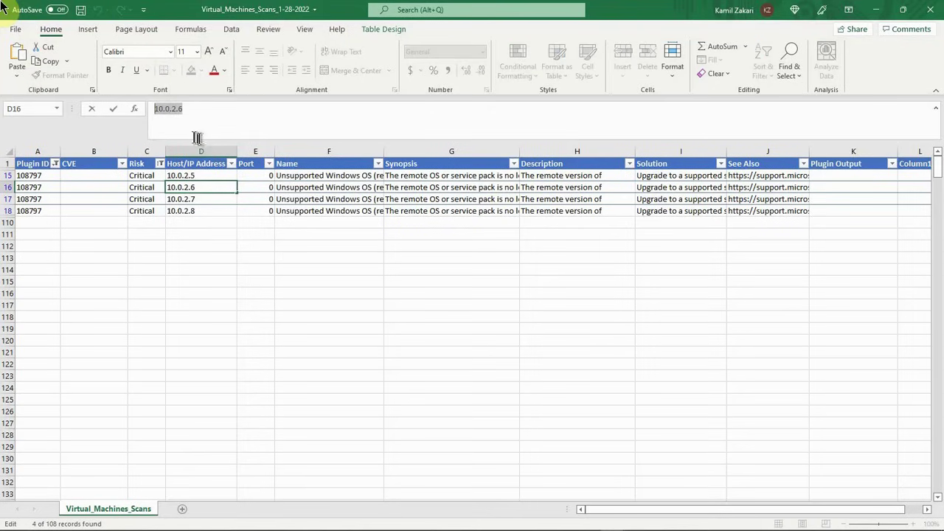
{"action": "left_click", "coordinate": [206, 172]}
{"action": "left_click", "coordinate": [194, 109]}
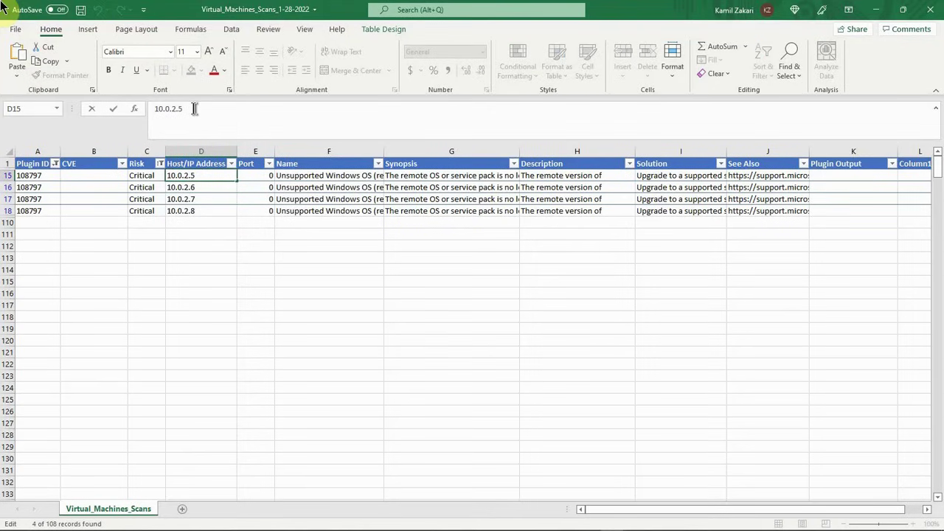
{"action": "key", "text": "ctrl+v"}
Step: Copy the host address 10.0.2.7 from D17 and add it as a third line in D15
{"action": "left_click", "coordinate": [204, 202]}
{"action": "key", "text": "ctrl+z"}
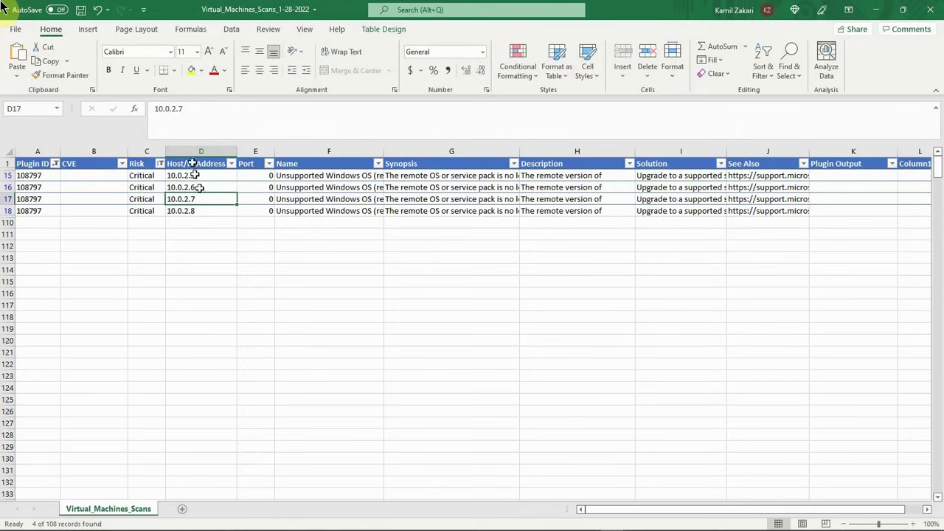
{"action": "left_click_drag", "start_coordinate": [186, 109], "coordinate": [152, 109]}
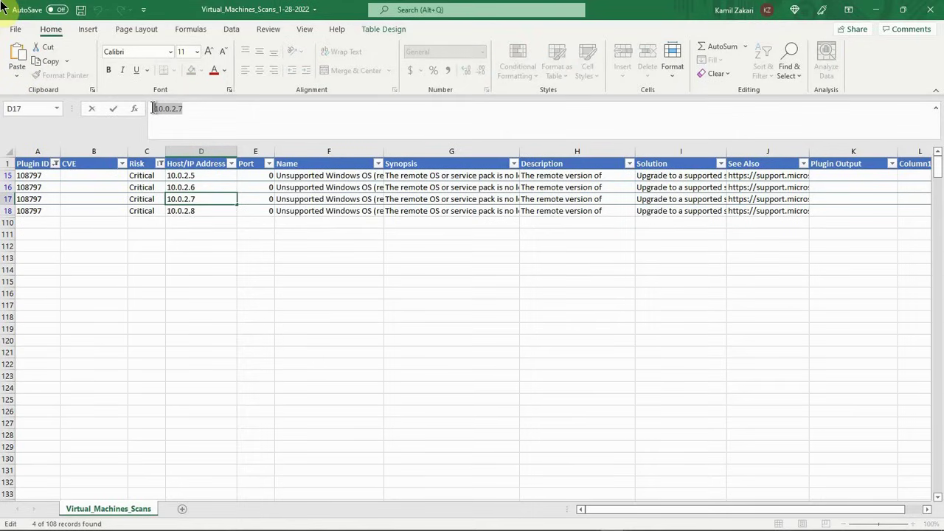
{"action": "left_click", "coordinate": [201, 176]}
{"action": "left_click", "coordinate": [190, 120]}
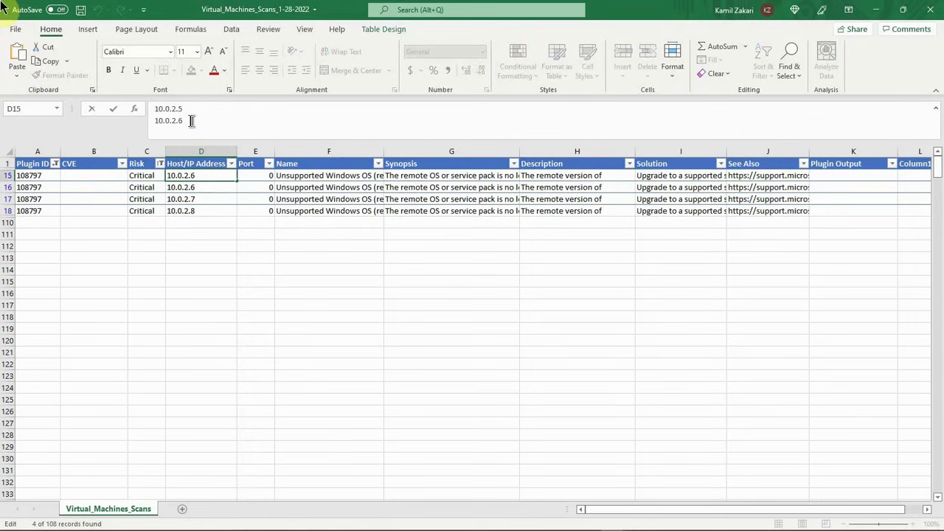
{"action": "key", "text": "alt+Return"}
{"action": "key", "text": "ctrl+v"}
Step: Copy the host address 10.0.2.8 from D18 and add it as a fourth line in D15
{"action": "left_click", "coordinate": [183, 211]}
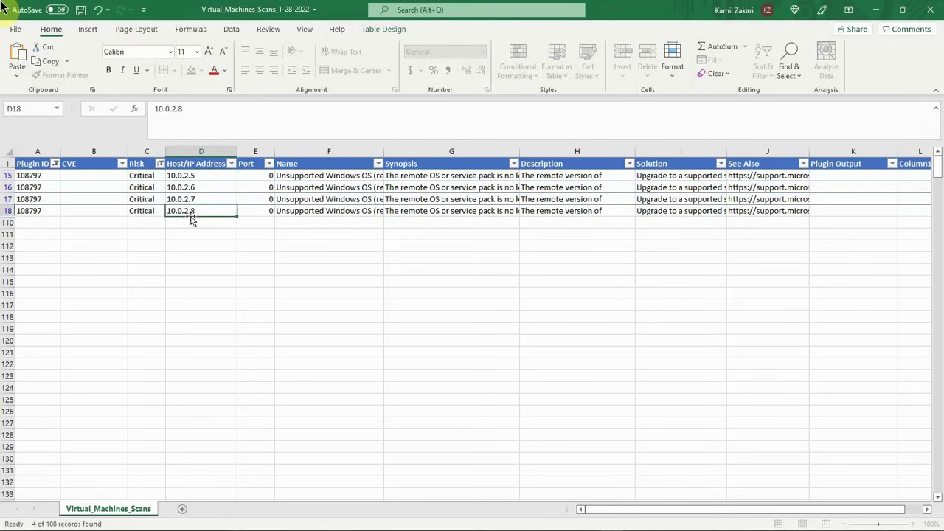
{"action": "left_click_drag", "start_coordinate": [184, 108], "coordinate": [156, 109]}
{"action": "right_click", "coordinate": [171, 109]}
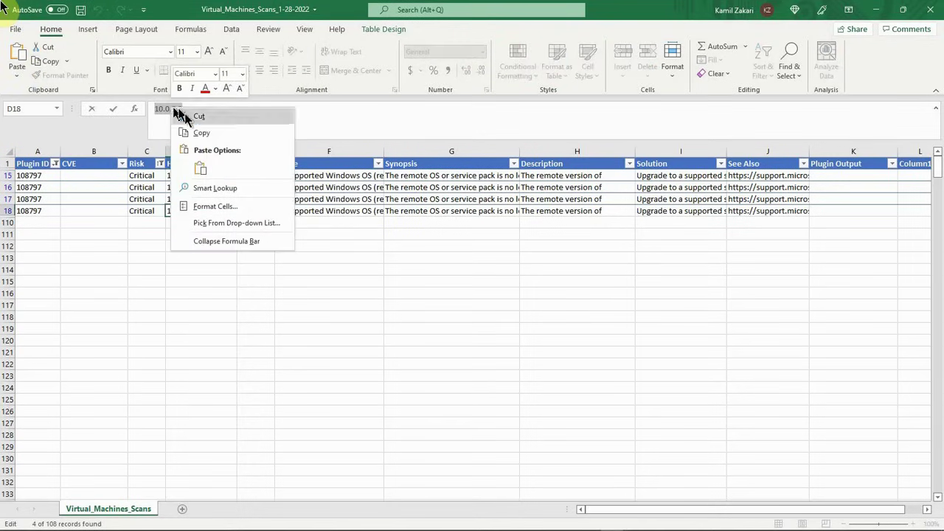
{"action": "left_click", "coordinate": [209, 136]}
{"action": "left_click", "coordinate": [188, 176]}
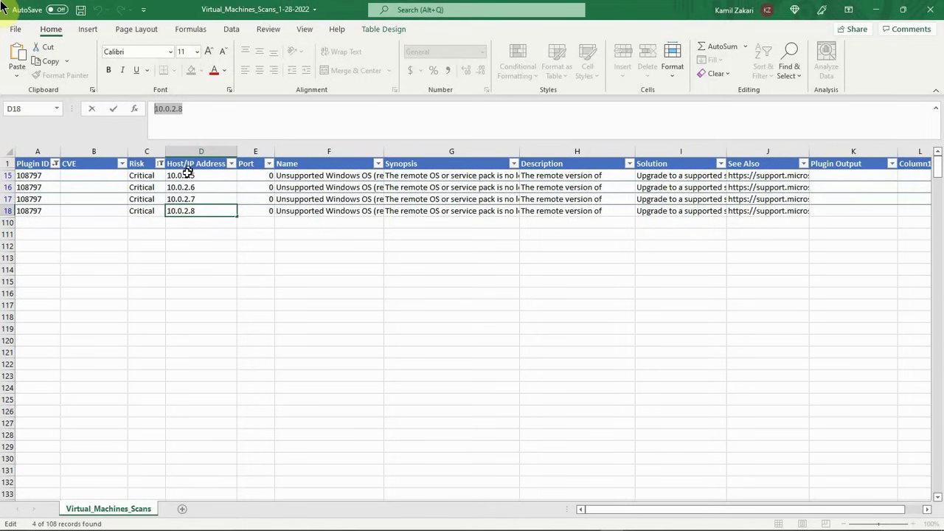
{"action": "left_click", "coordinate": [188, 128]}
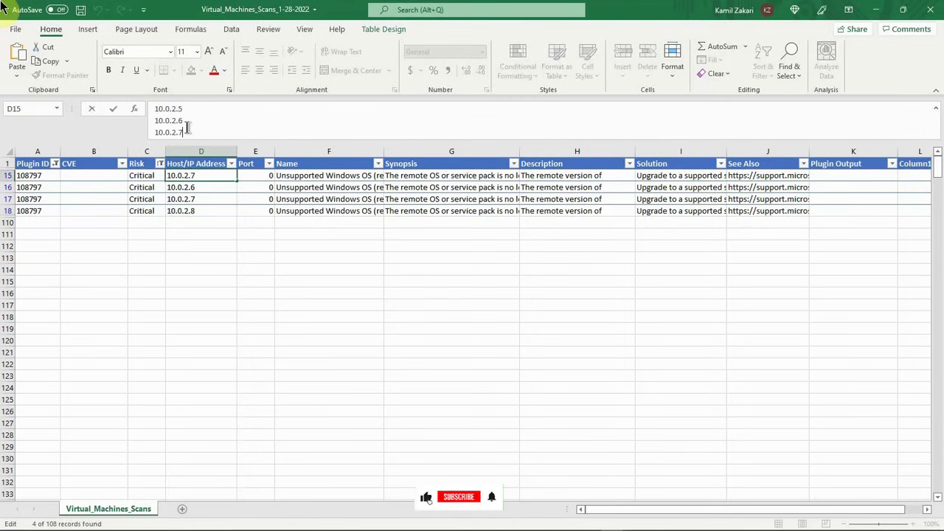
{"action": "key", "text": "alt+Return"}
{"action": "key", "text": "ctrl+v"}
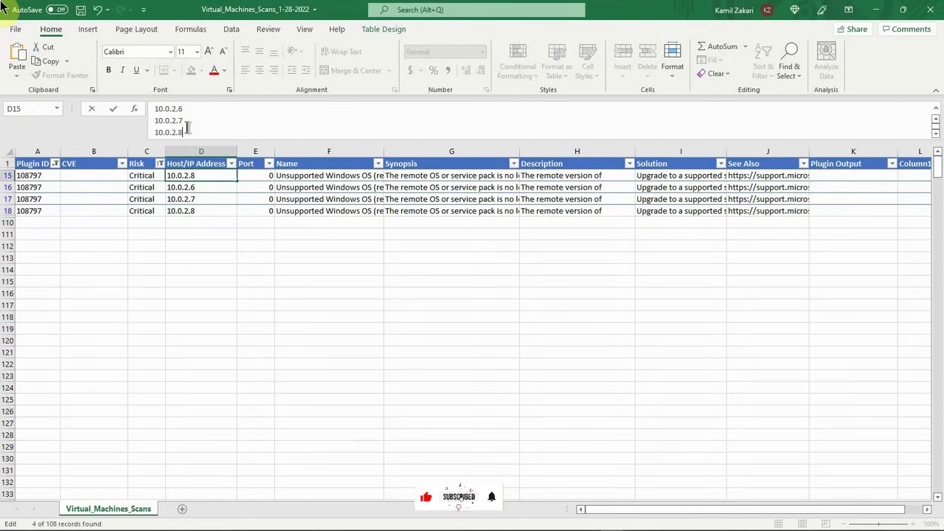
Step: Delete the duplicate plugin 108797 rows 16 to 18
{"action": "left_click_drag", "start_coordinate": [8, 186], "coordinate": [8, 210]}
{"action": "right_click", "coordinate": [7, 188]}
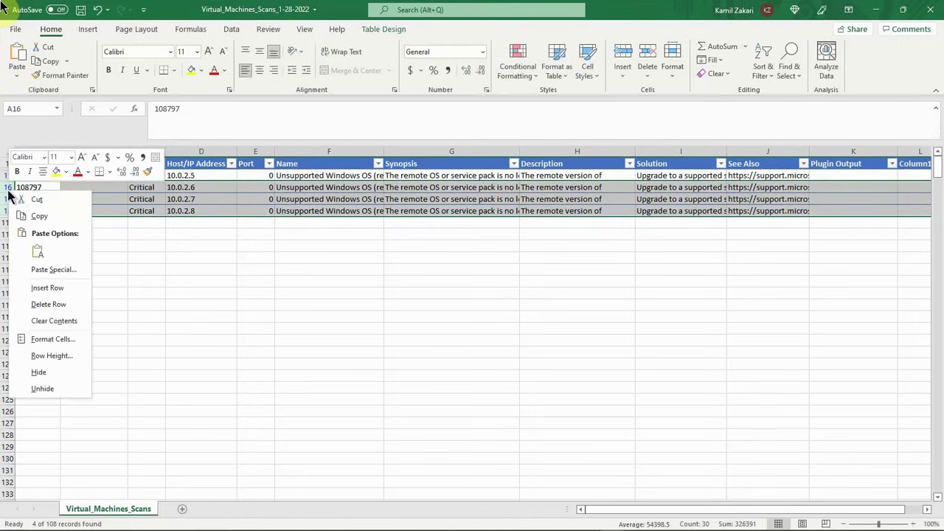
{"action": "left_click", "coordinate": [44, 304]}
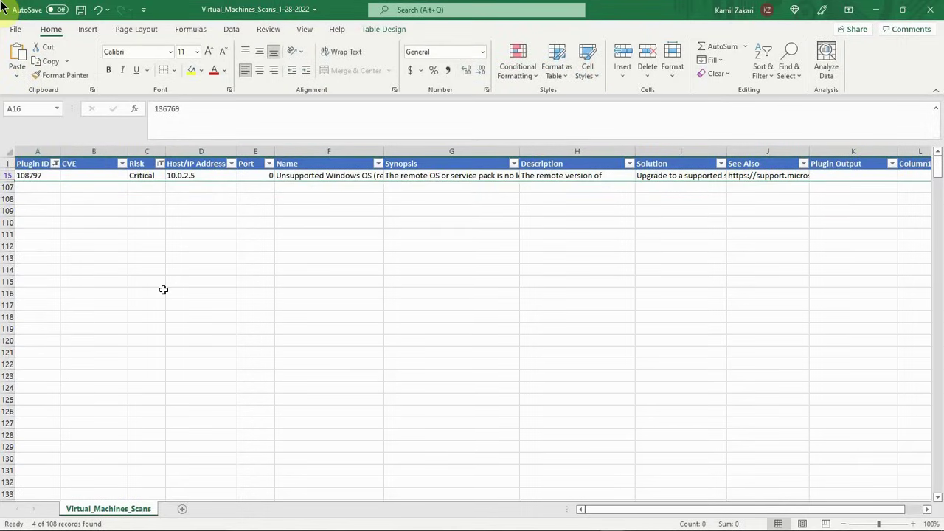
Step: Filter the Plugin ID column to show only plugin 134862
{"action": "left_click", "coordinate": [56, 163]}
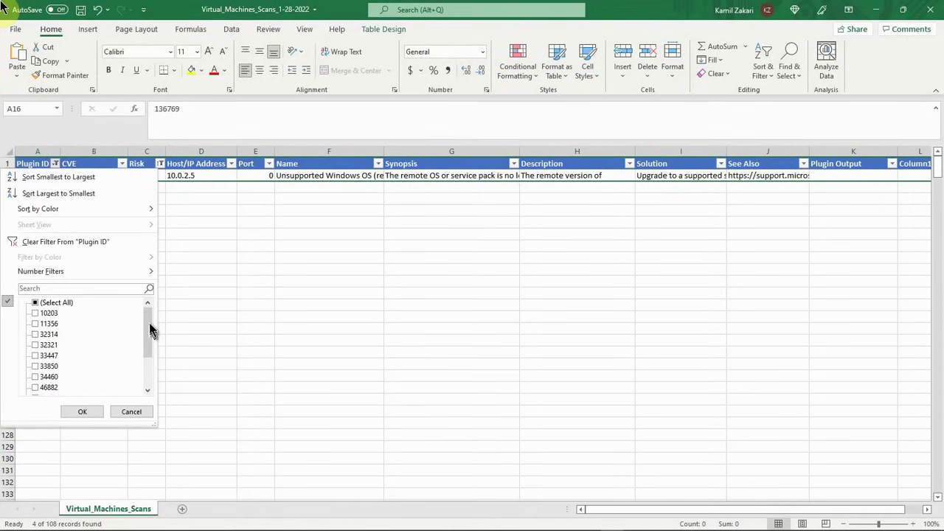
{"action": "left_click_drag", "start_coordinate": [149, 322], "coordinate": [149, 369]}
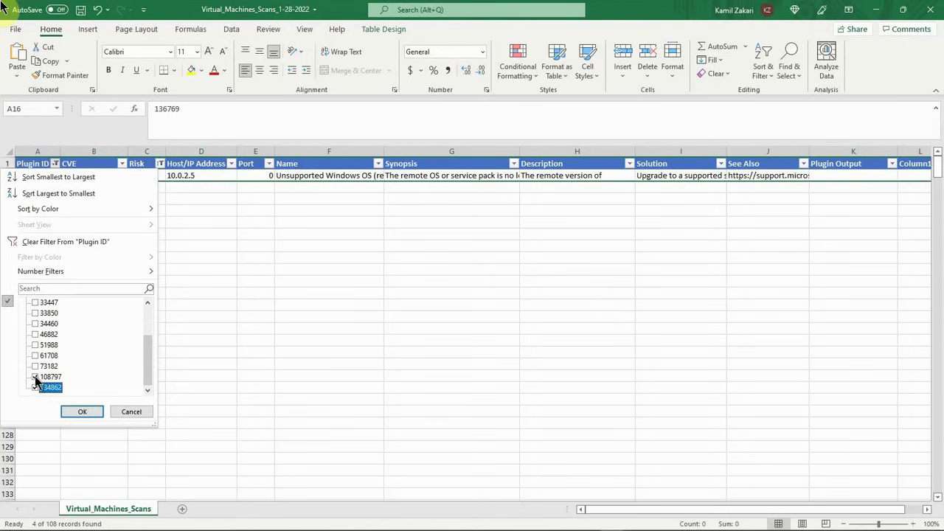
{"action": "left_click", "coordinate": [35, 378]}
{"action": "left_click", "coordinate": [78, 412]}
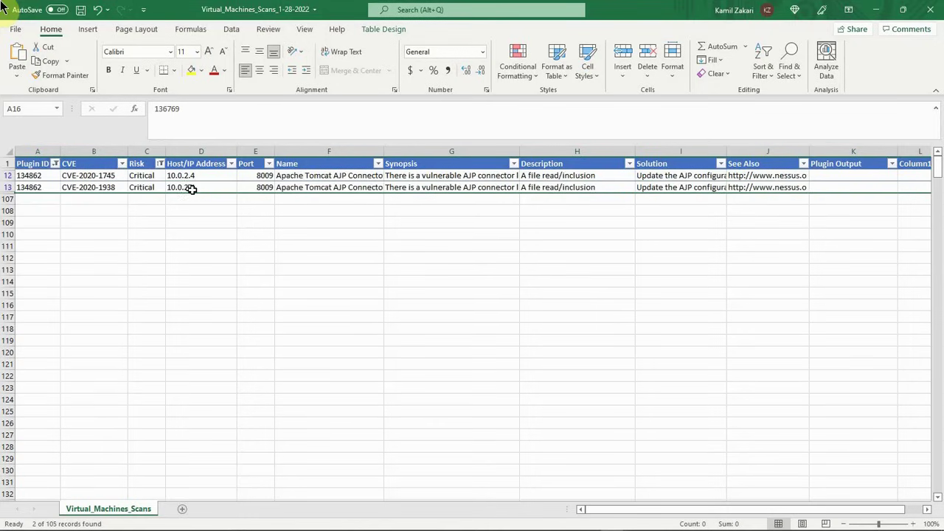
Step: Copy CVE-2020-1938 from B13 and add it on a new line below CVE-2020-1745 in B12
{"action": "left_click", "coordinate": [109, 188]}
{"action": "left_click_drag", "start_coordinate": [180, 105], "coordinate": [155, 109]}
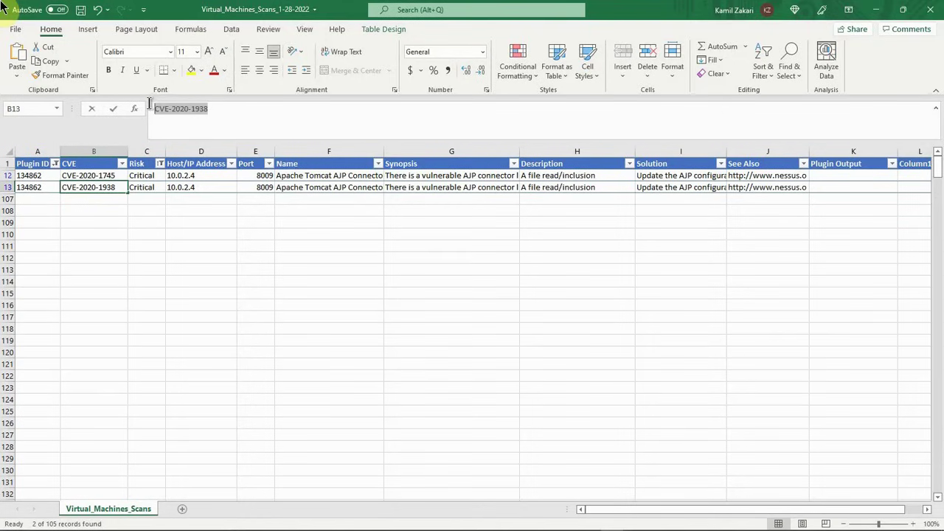
{"action": "right_click", "coordinate": [167, 108]}
{"action": "left_click", "coordinate": [207, 129]}
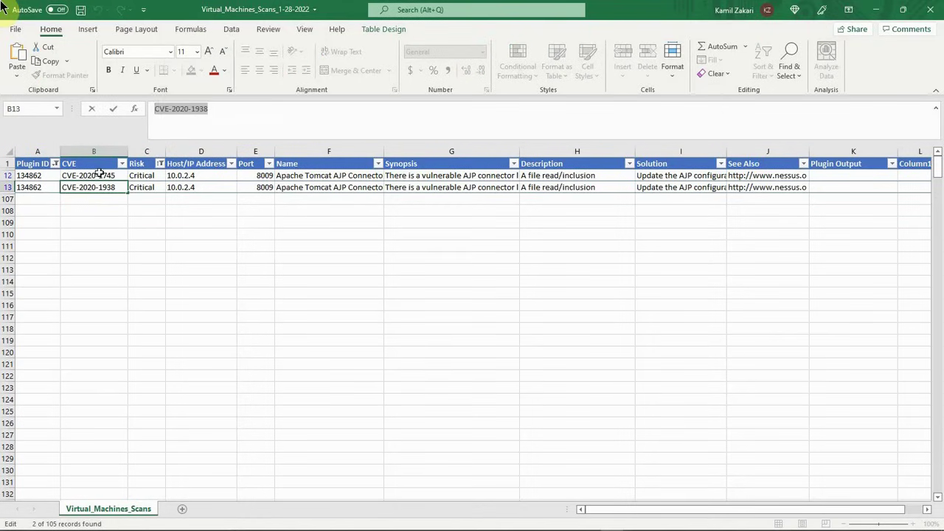
{"action": "left_click", "coordinate": [100, 175]}
{"action": "left_click", "coordinate": [212, 109]}
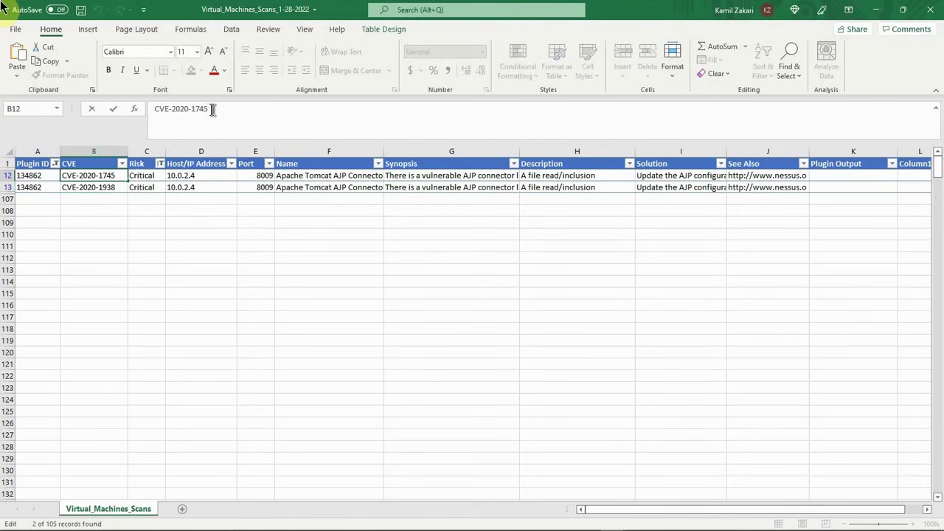
{"action": "key", "text": "alt+Return"}
{"action": "key", "text": "ctrl+v"}
Step: Delete the duplicate plugin 134862 row 13
{"action": "left_click", "coordinate": [7, 188]}
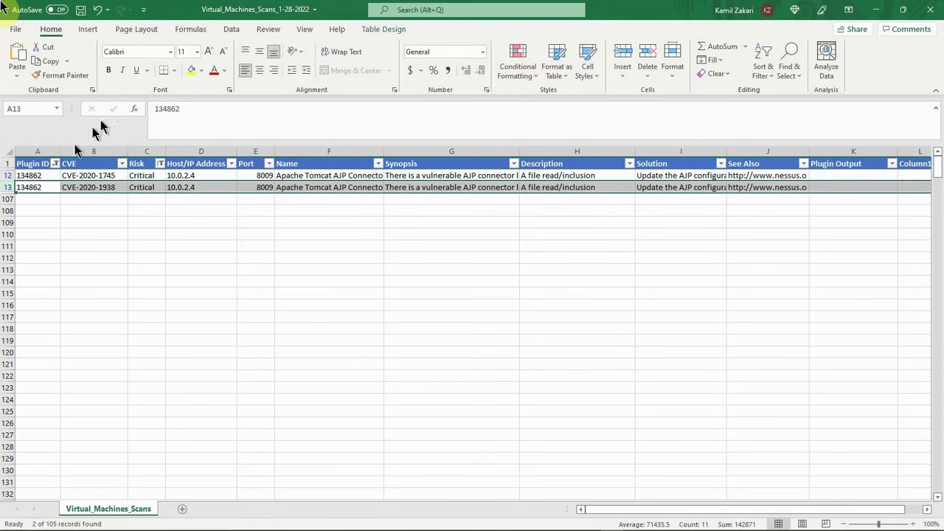
{"action": "right_click", "coordinate": [8, 188]}
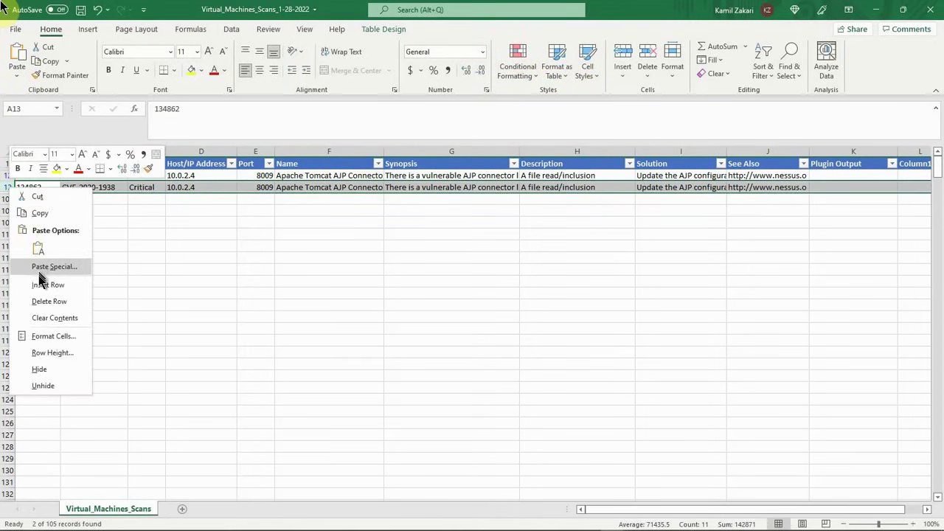
{"action": "left_click", "coordinate": [43, 300]}
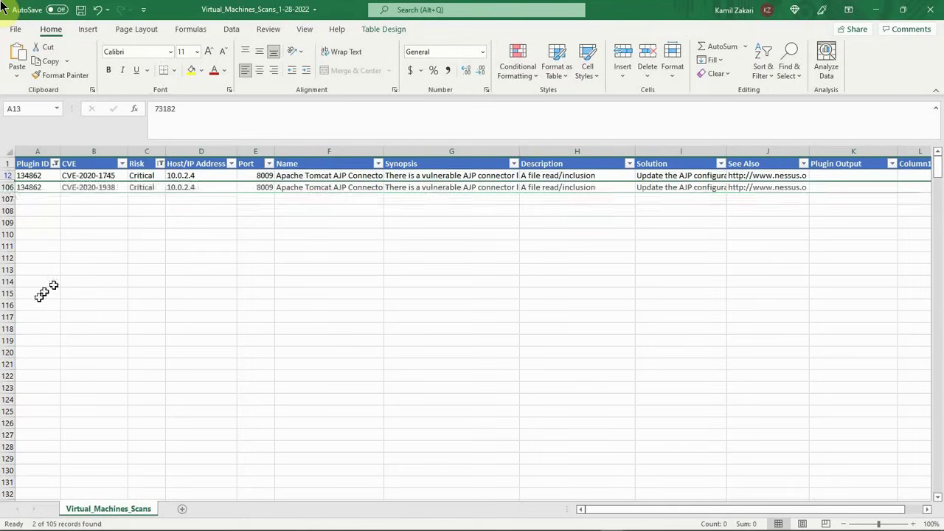
Step: Reset the Plugin ID filter so that all plugin IDs are selected
{"action": "left_click", "coordinate": [55, 164]}
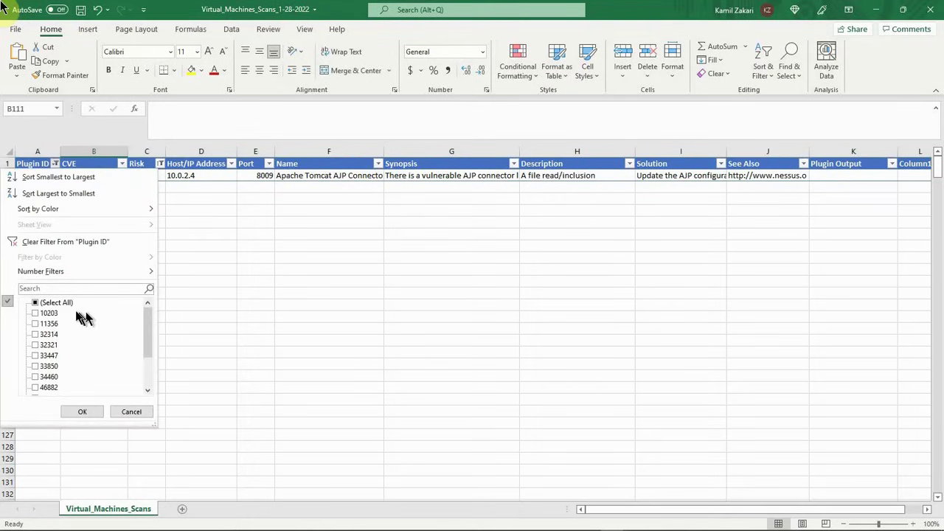
{"action": "mouse_move", "coordinate": [148, 330]}
{"action": "left_mouse_down"}
{"action": "mouse_move", "coordinate": [146, 365]}
{"action": "mouse_move", "coordinate": [147, 327]}
{"action": "left_mouse_up"}
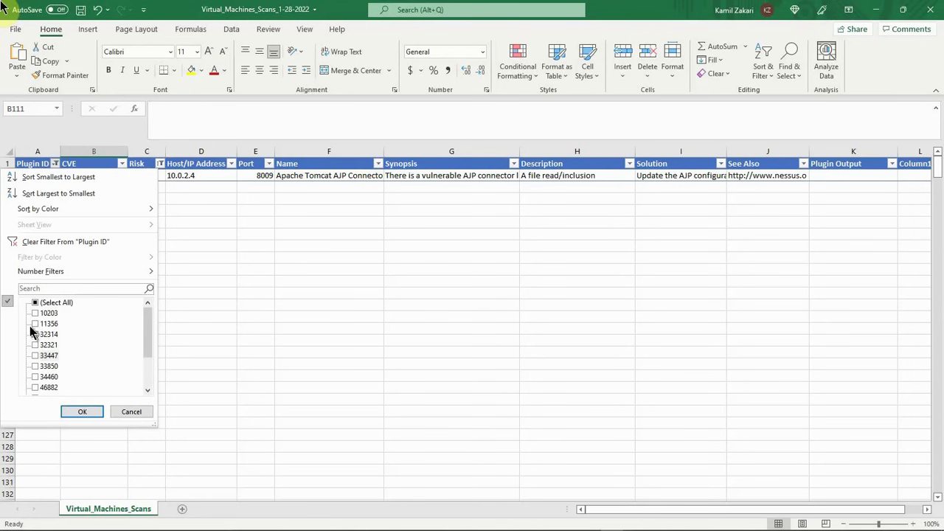
{"action": "left_click", "coordinate": [49, 304]}
{"action": "left_click", "coordinate": [81, 411]}
Step: Switch the Risk filter from Critical to High only
{"action": "left_click", "coordinate": [159, 164]}
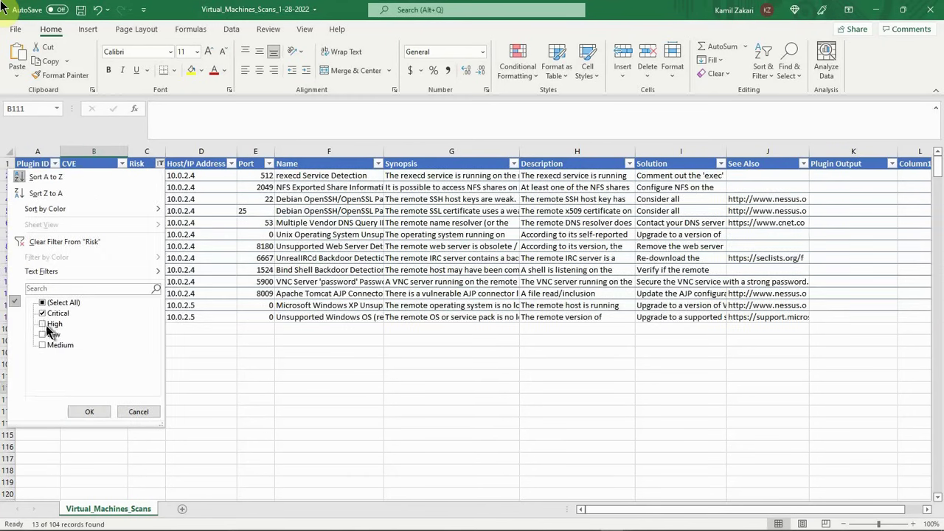
{"action": "left_click", "coordinate": [44, 324]}
{"action": "left_click", "coordinate": [42, 314]}
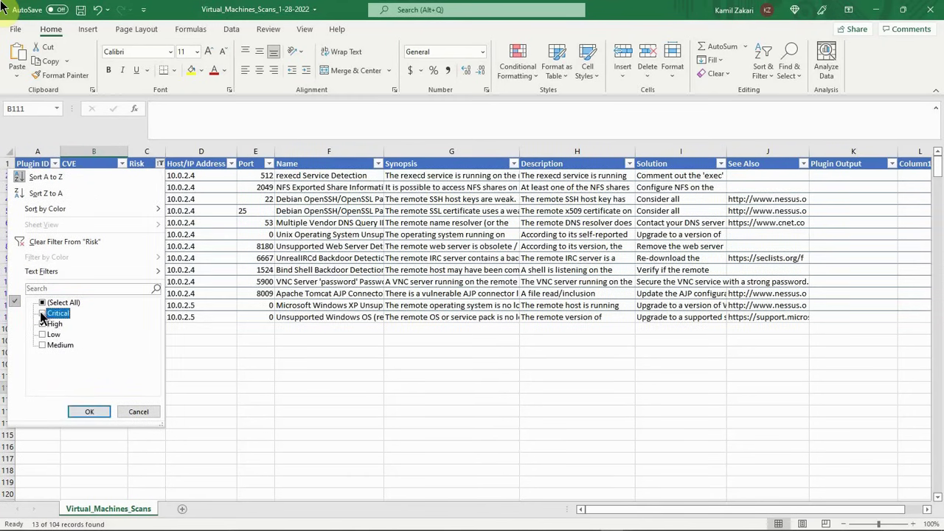
{"action": "left_click", "coordinate": [89, 412]}
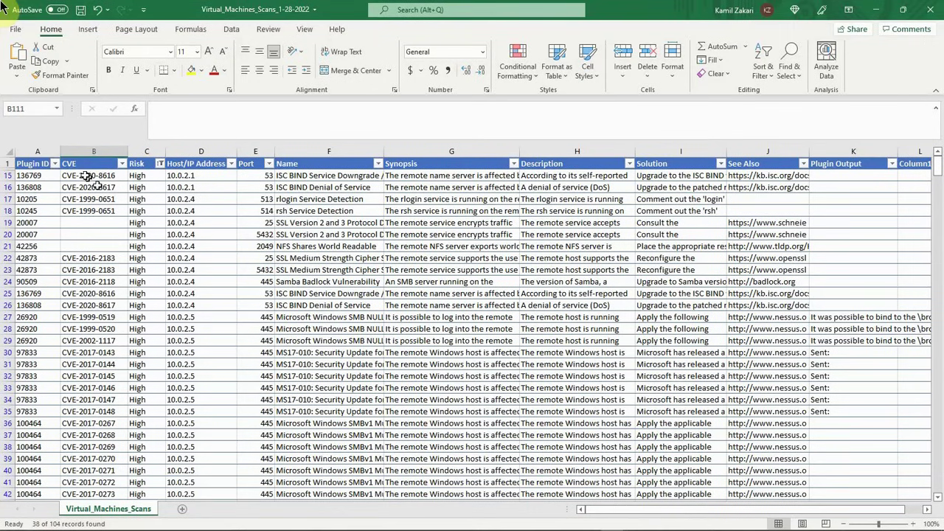
Step: Filter the Plugin ID column to 10205 only to check it for duplicate rows
{"action": "left_click", "coordinate": [55, 163]}
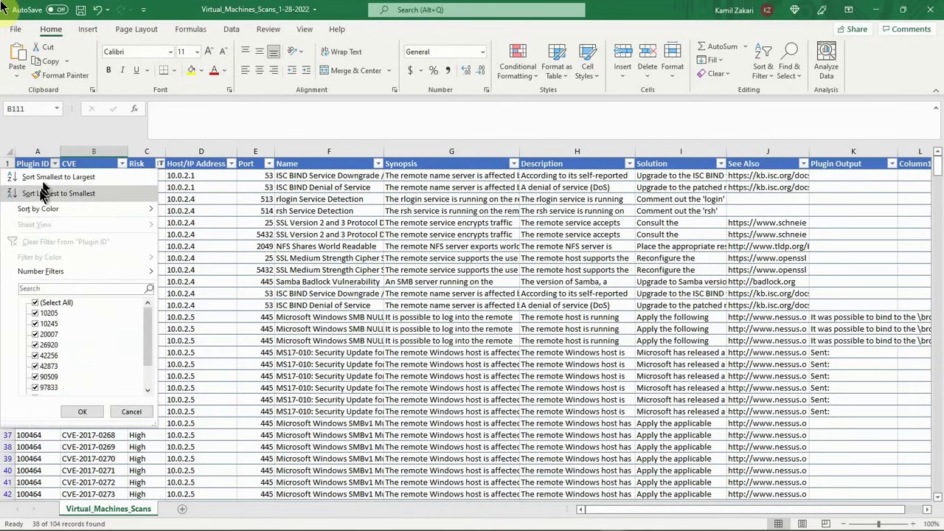
{"action": "left_click", "coordinate": [48, 303]}
{"action": "left_click", "coordinate": [70, 411]}
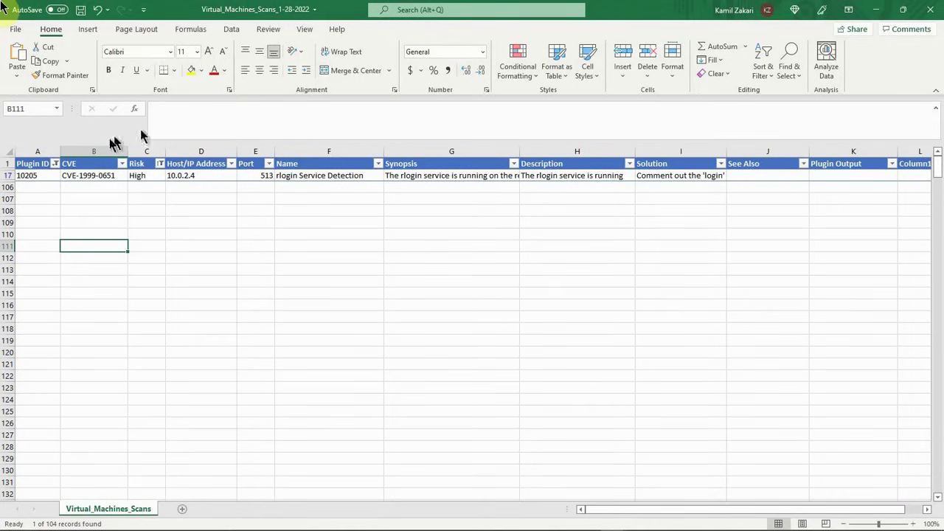
Step: Filter the Plugin ID column to 10245 only to check it for duplicate rows
{"action": "left_click", "coordinate": [55, 163]}
{"action": "left_click", "coordinate": [39, 325]}
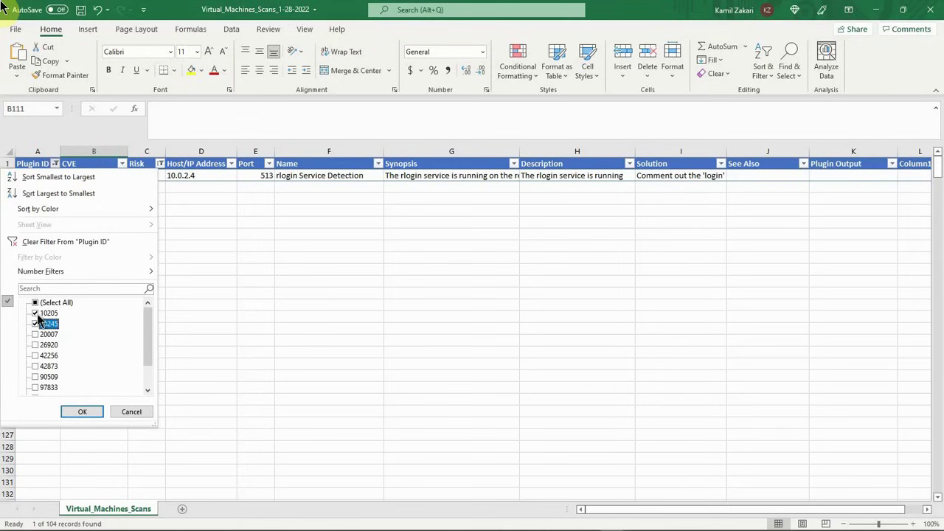
{"action": "left_click", "coordinate": [35, 303]}
{"action": "left_click", "coordinate": [36, 314]}
{"action": "left_click", "coordinate": [37, 304]}
{"action": "left_click", "coordinate": [37, 303]}
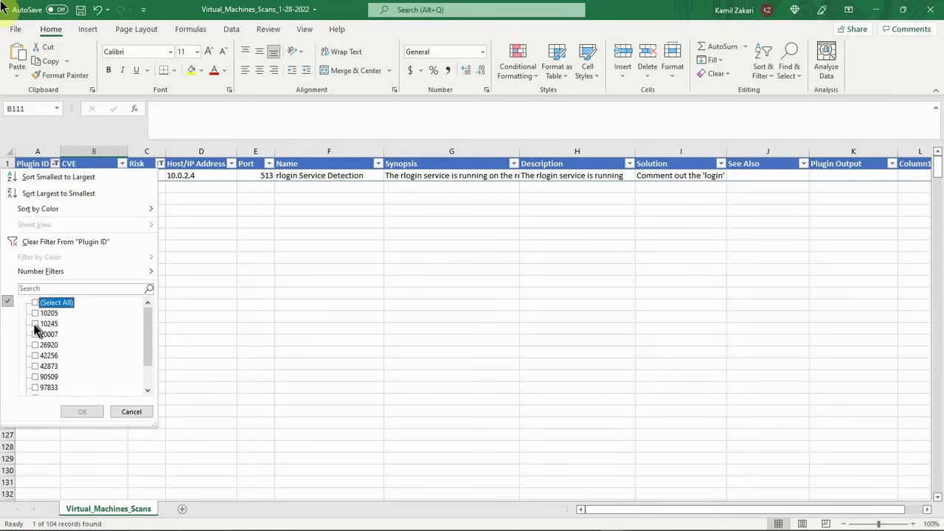
{"action": "left_click", "coordinate": [36, 313]}
{"action": "left_click", "coordinate": [68, 407]}
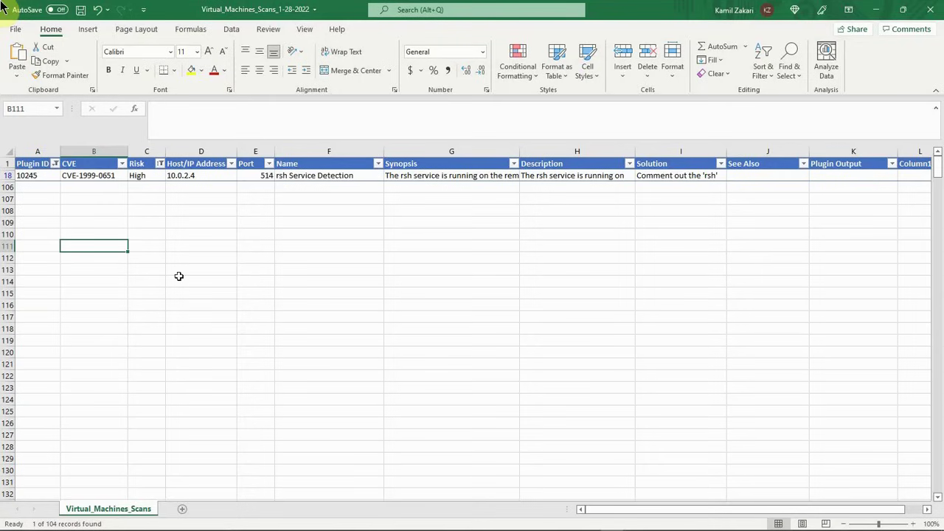
{"action": "left_click", "coordinate": [160, 163]}
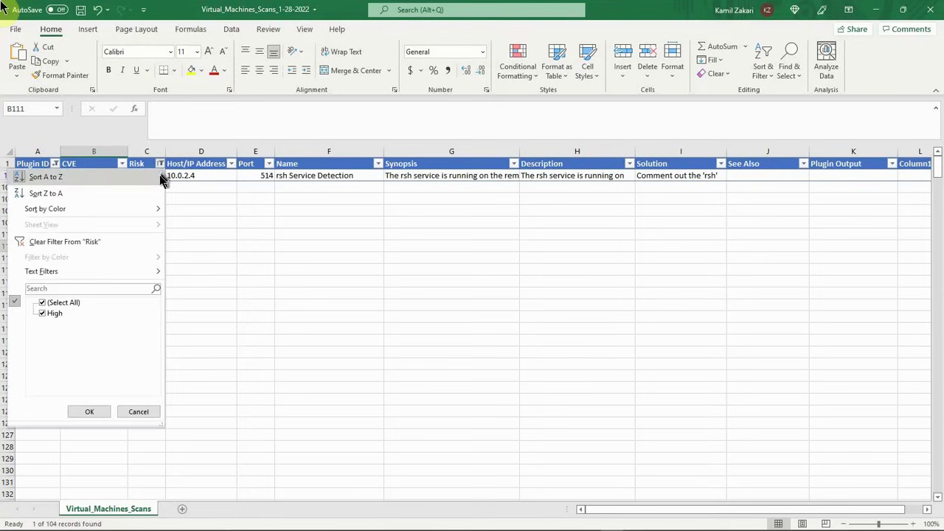
{"action": "left_click", "coordinate": [185, 277]}
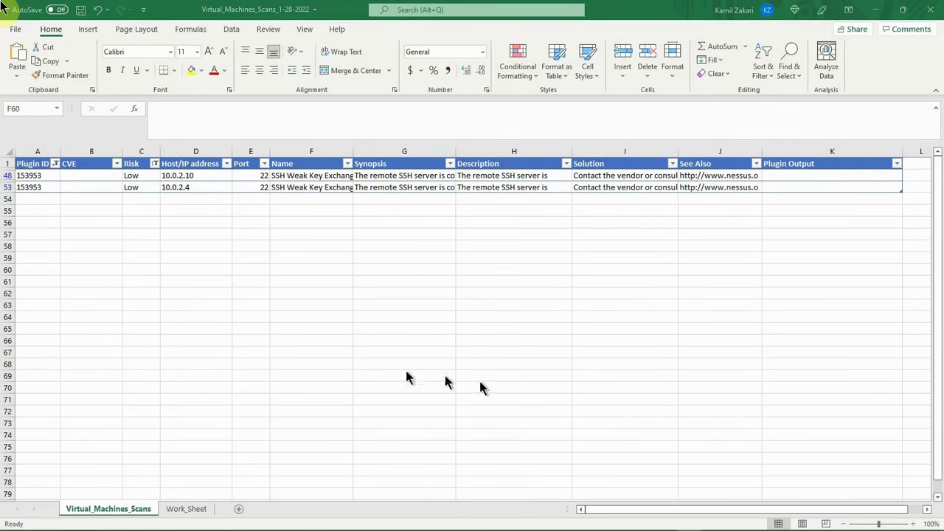
{"action": "left_click", "coordinate": [55, 177]}
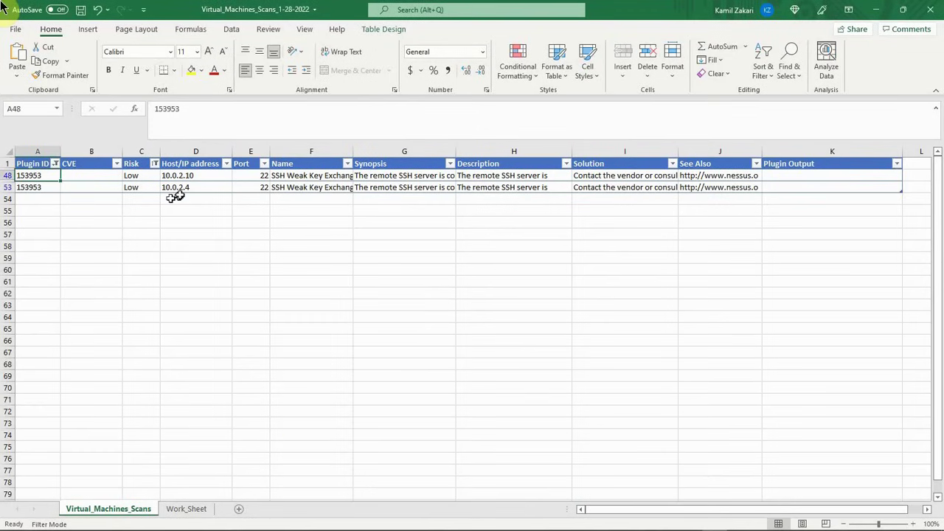
{"action": "left_click", "coordinate": [56, 164]}
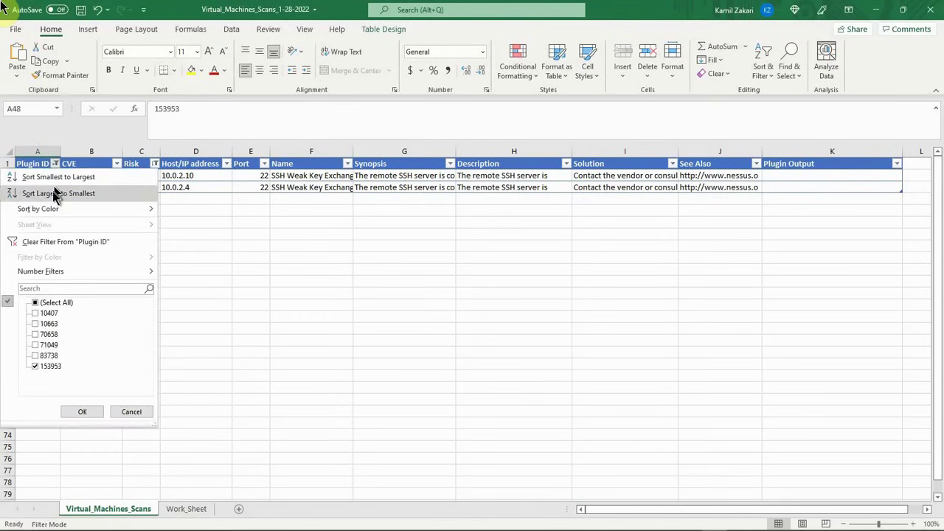
{"action": "left_click", "coordinate": [79, 408]}
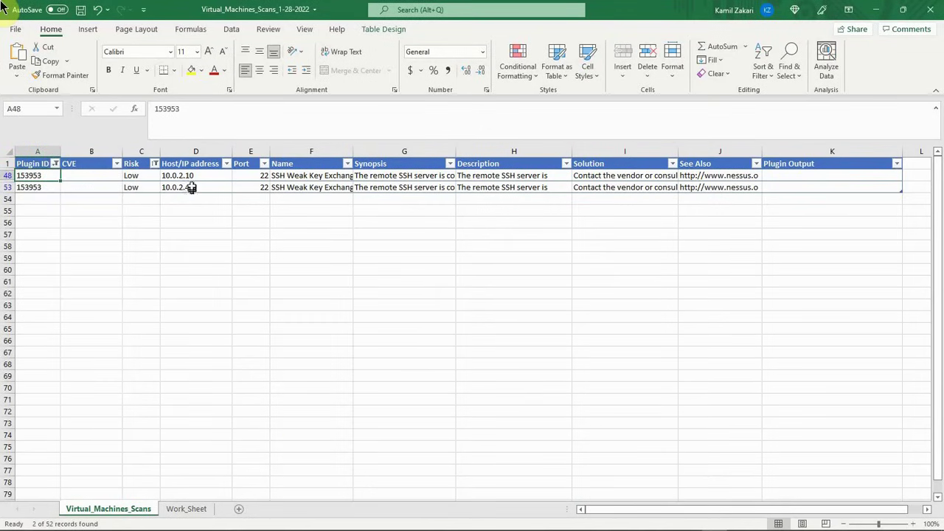
Step: Copy the host address 10.0.2.4 from D53 and add it on a new line below 10.0.2.10 in D48
{"action": "left_click", "coordinate": [192, 186]}
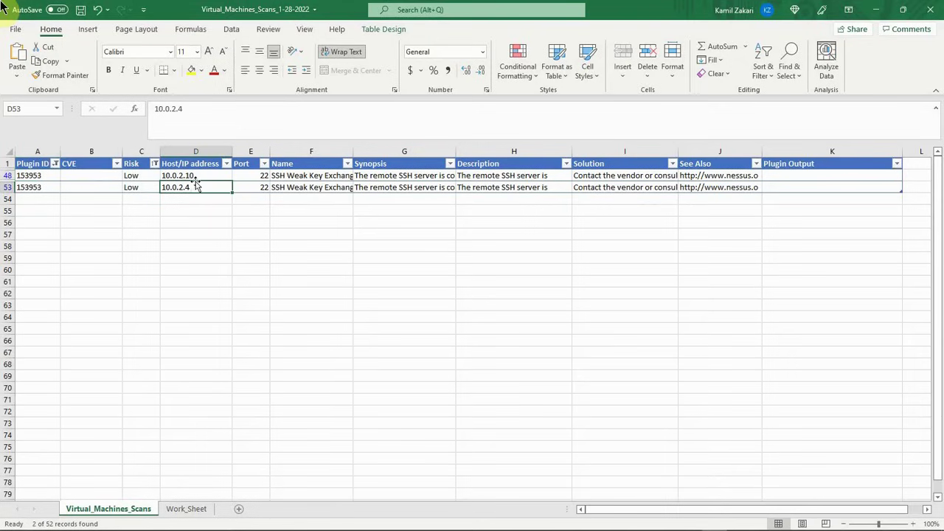
{"action": "left_click_drag", "start_coordinate": [186, 108], "coordinate": [158, 109]}
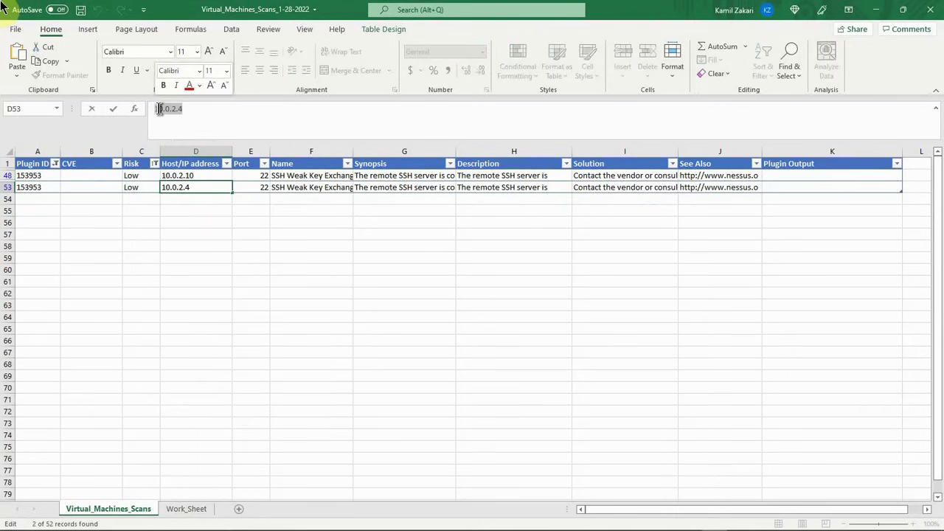
{"action": "right_click", "coordinate": [159, 108]}
{"action": "left_click", "coordinate": [177, 132]}
{"action": "left_click", "coordinate": [171, 175]}
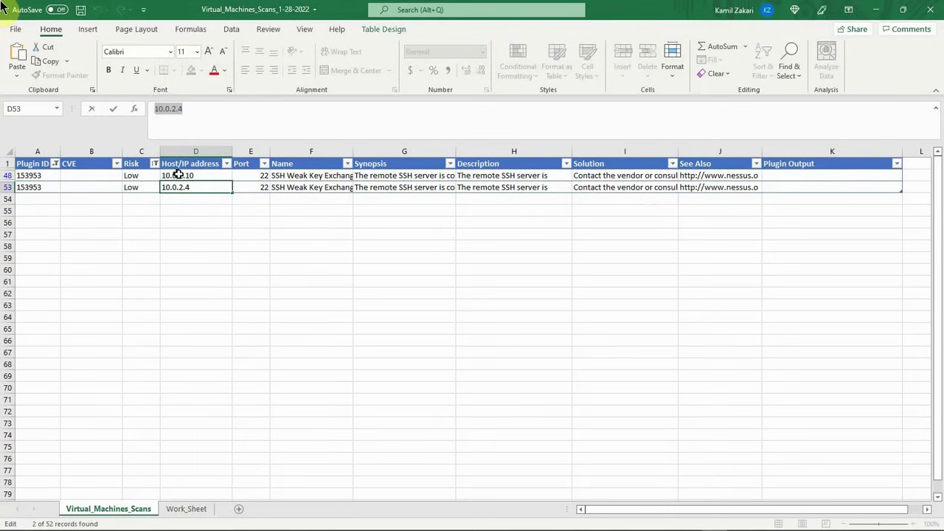
{"action": "left_click", "coordinate": [193, 109]}
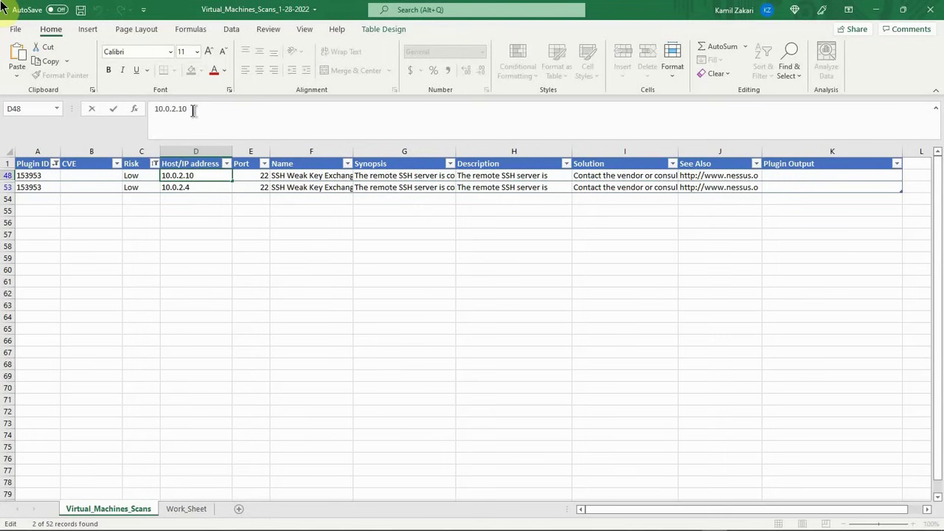
{"action": "key", "text": "alt+Return"}
{"action": "key", "text": "ctrl+v"}
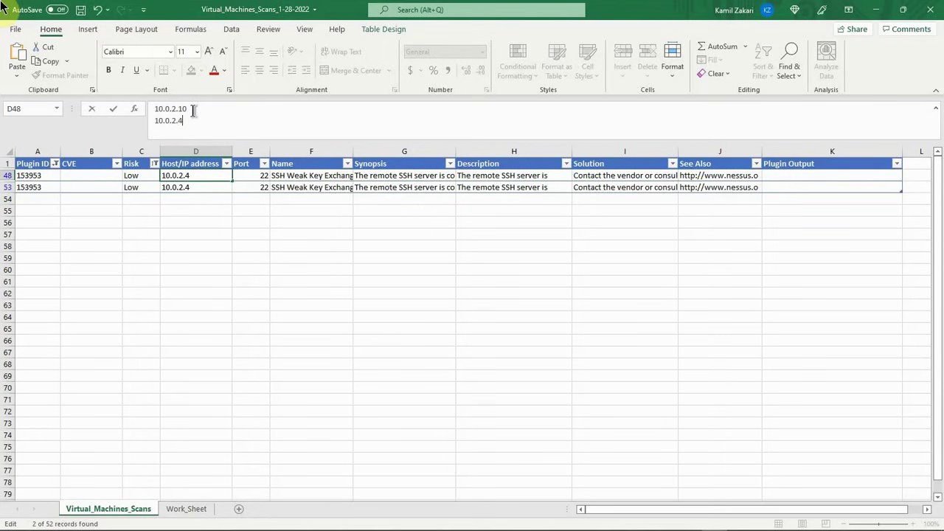
{"action": "left_click", "coordinate": [195, 257]}
{"action": "left_click", "coordinate": [171, 175]}
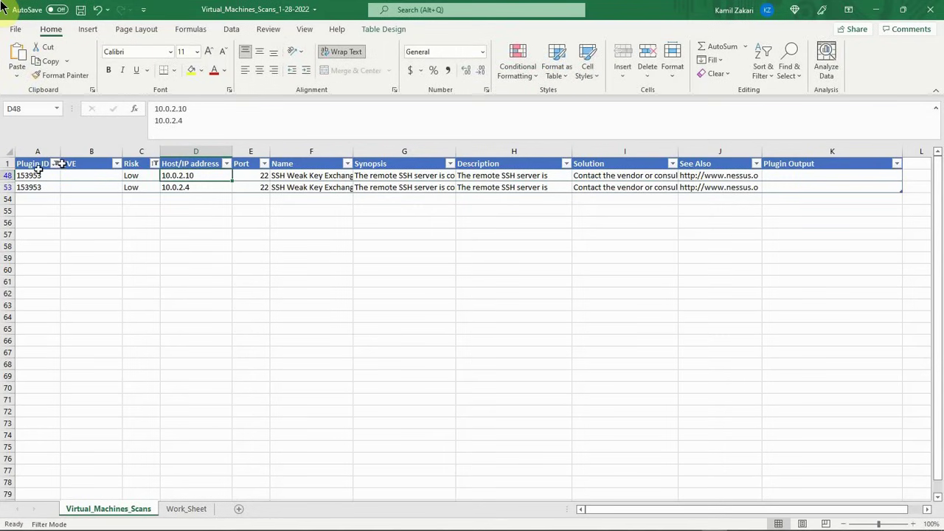
Step: Delete the duplicate plugin 153953 row 53
{"action": "left_click", "coordinate": [6, 186]}
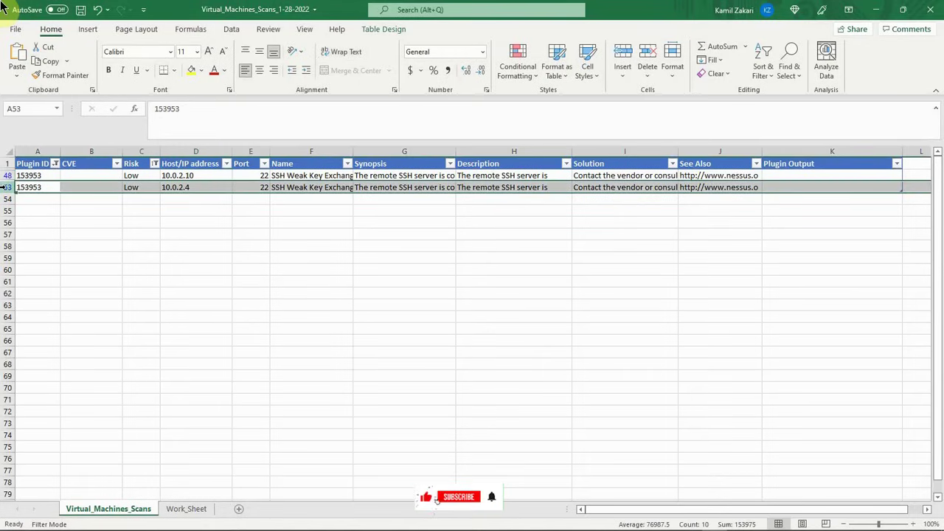
{"action": "right_click", "coordinate": [6, 186]}
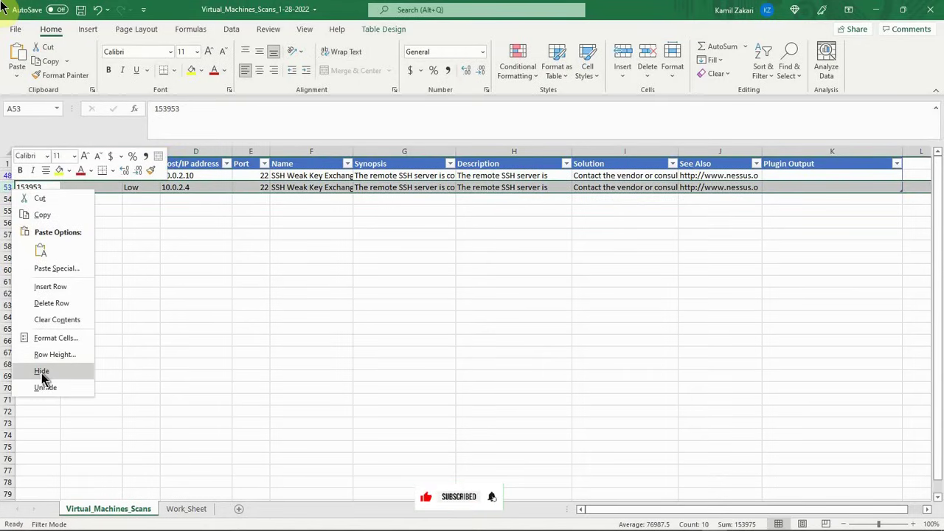
{"action": "left_click", "coordinate": [52, 303]}
{"action": "left_click", "coordinate": [199, 281]}
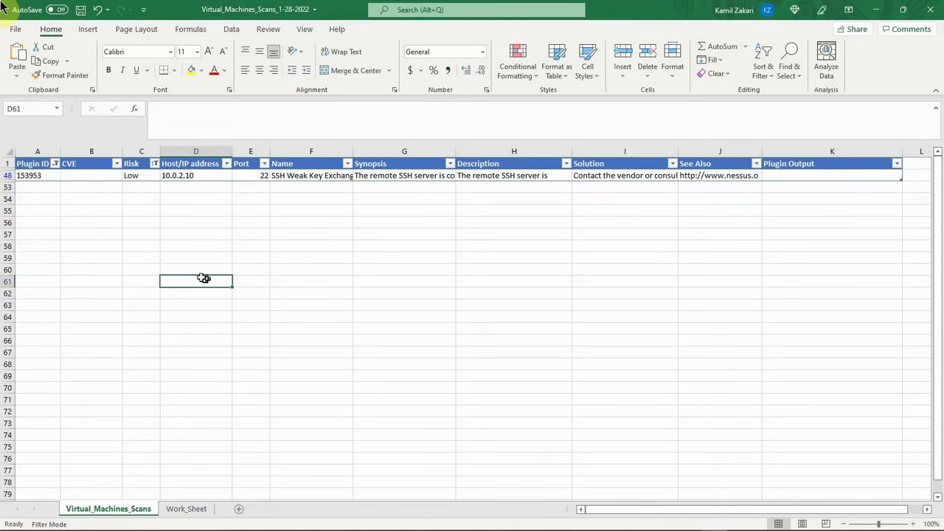
Step: Select all plugin IDs in the Plugin ID filter to show every Low risk row
{"action": "left_click", "coordinate": [155, 165]}
{"action": "left_click", "coordinate": [204, 223]}
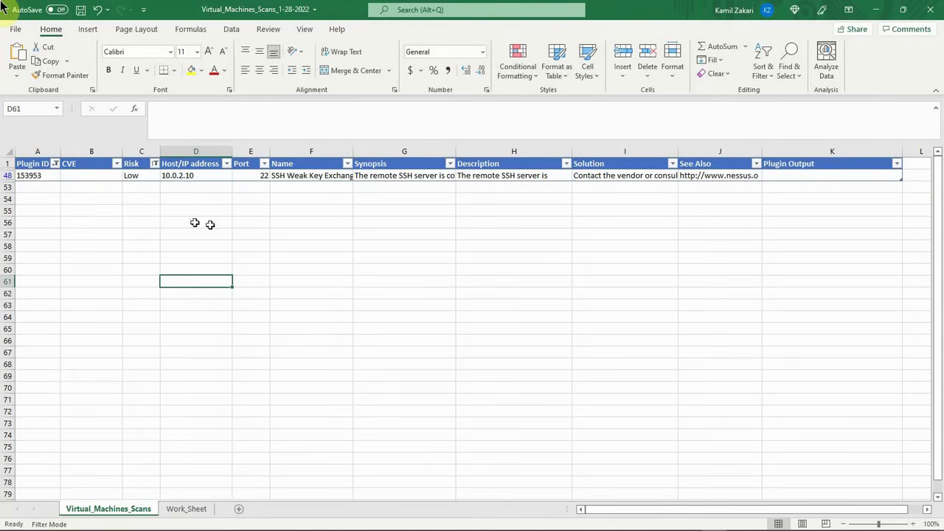
{"action": "left_click", "coordinate": [54, 163]}
{"action": "left_click", "coordinate": [47, 303]}
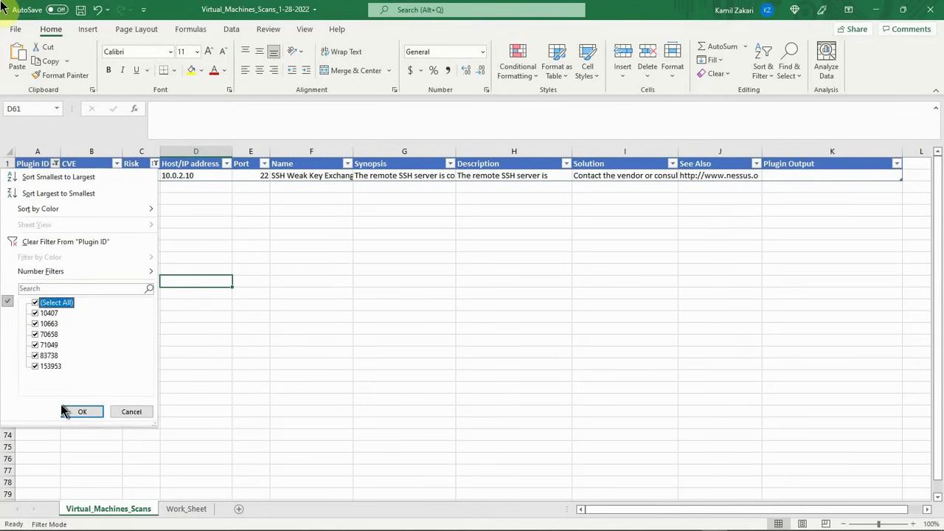
{"action": "left_click", "coordinate": [64, 412]}
Step: Switch the Risk filter from Low to Critical only and select the Risk cells C2 to C14 to count them
{"action": "left_click", "coordinate": [155, 163]}
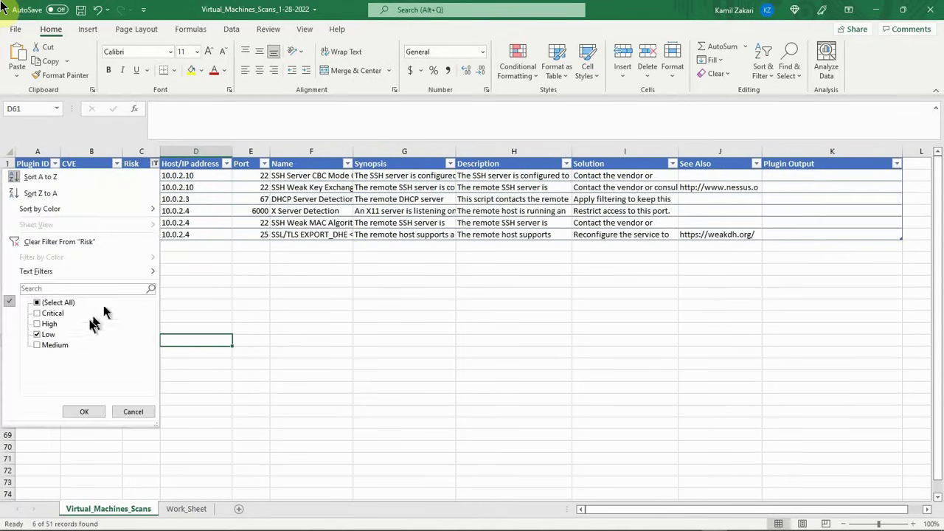
{"action": "left_click", "coordinate": [50, 313]}
{"action": "left_click", "coordinate": [42, 334]}
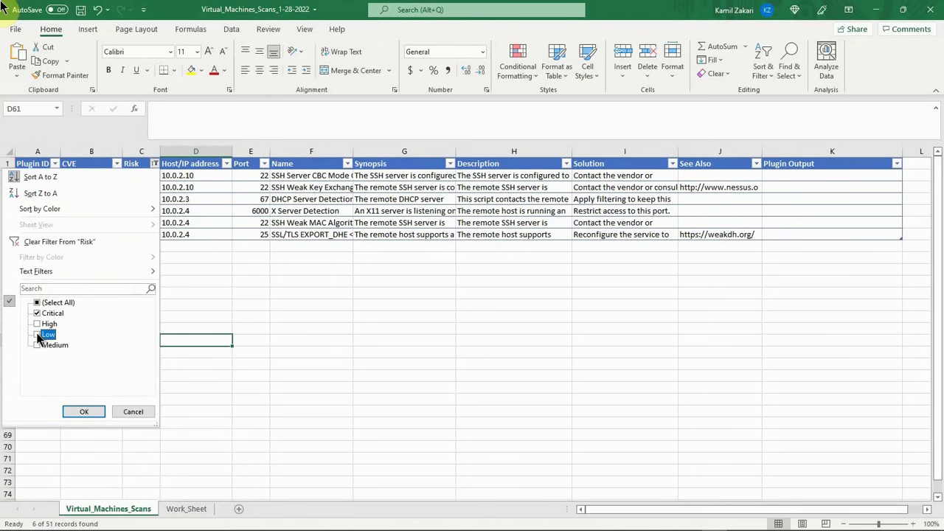
{"action": "left_click", "coordinate": [83, 411]}
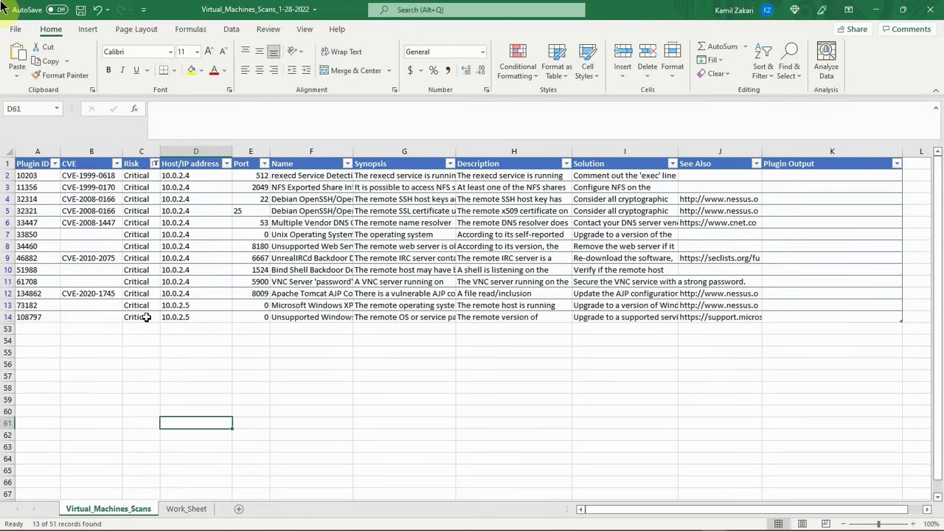
{"action": "left_click_drag", "start_coordinate": [145, 177], "coordinate": [148, 319]}
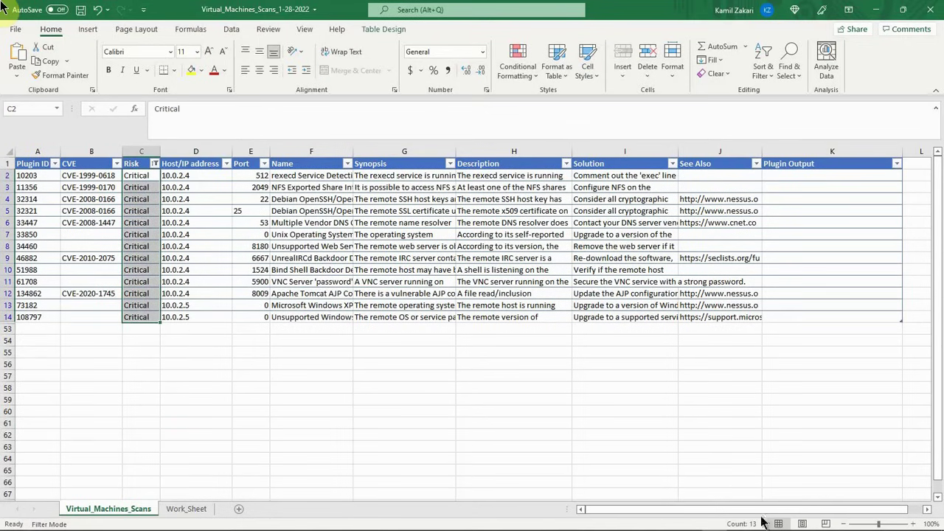
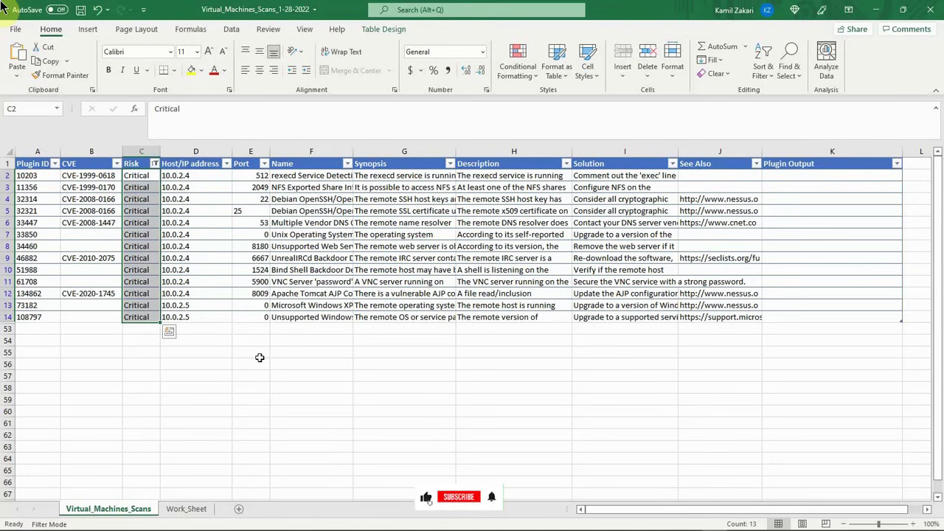
Step: Check the plugin IDs of the Critical rows against their host addresses, row by row from row 2 to row 8
{"action": "left_click", "coordinate": [26, 175]}
{"action": "left_click", "coordinate": [182, 175]}
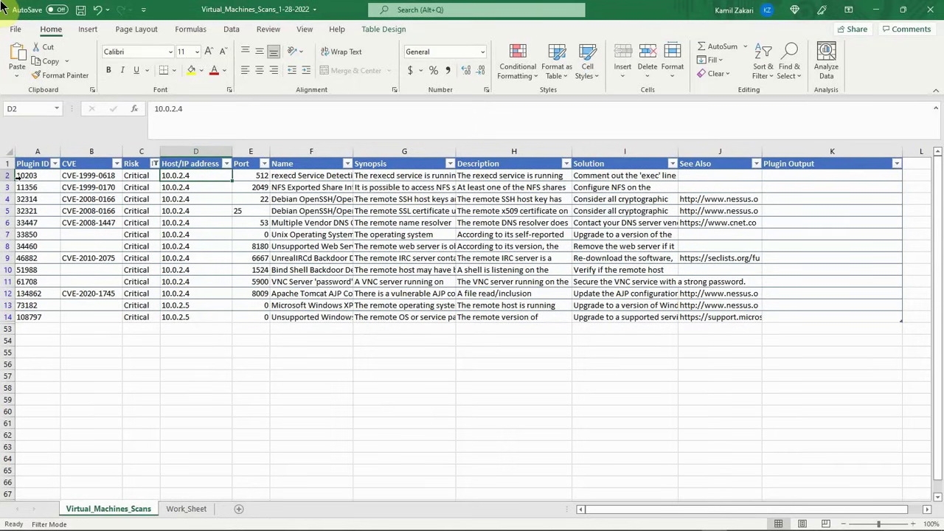
{"action": "left_click", "coordinate": [20, 176]}
{"action": "left_click", "coordinate": [41, 189]}
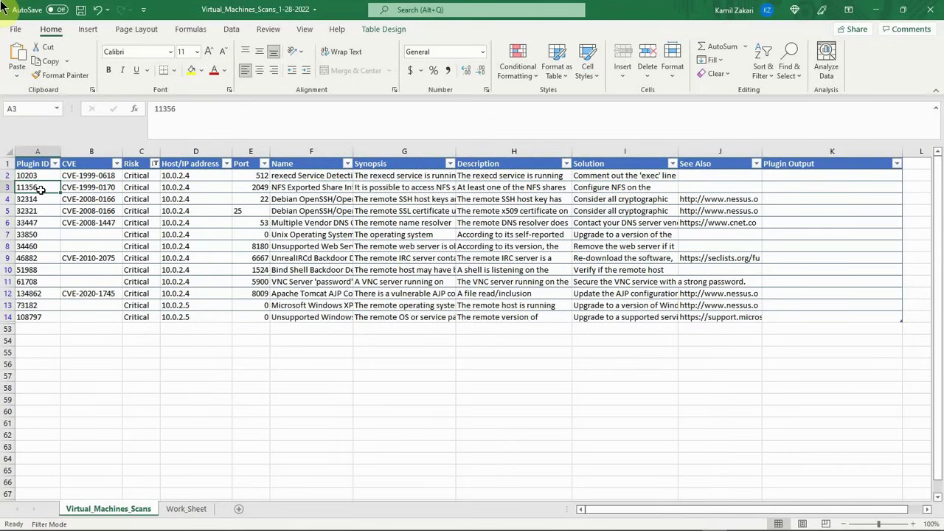
{"action": "left_click", "coordinate": [35, 200]}
{"action": "left_click", "coordinate": [168, 203]}
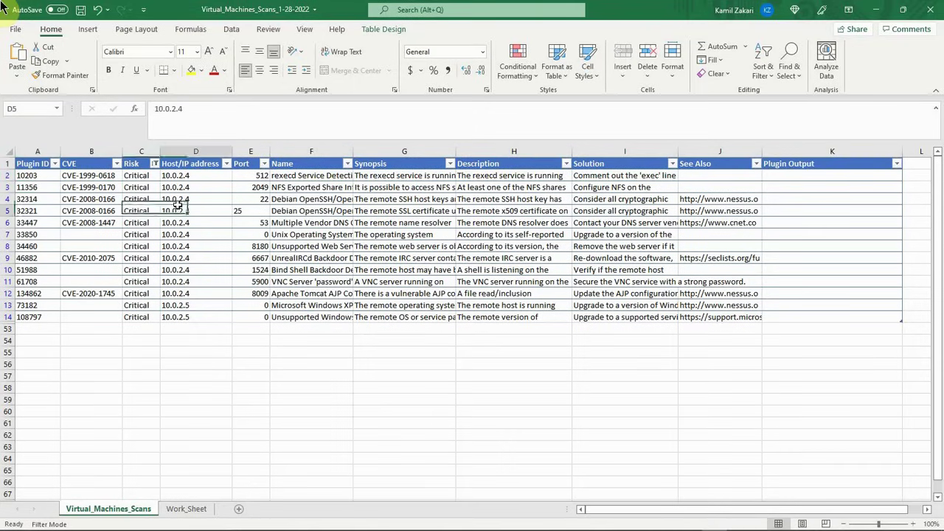
{"action": "left_click", "coordinate": [178, 210]}
{"action": "left_click", "coordinate": [34, 189]}
{"action": "left_click", "coordinate": [183, 190]}
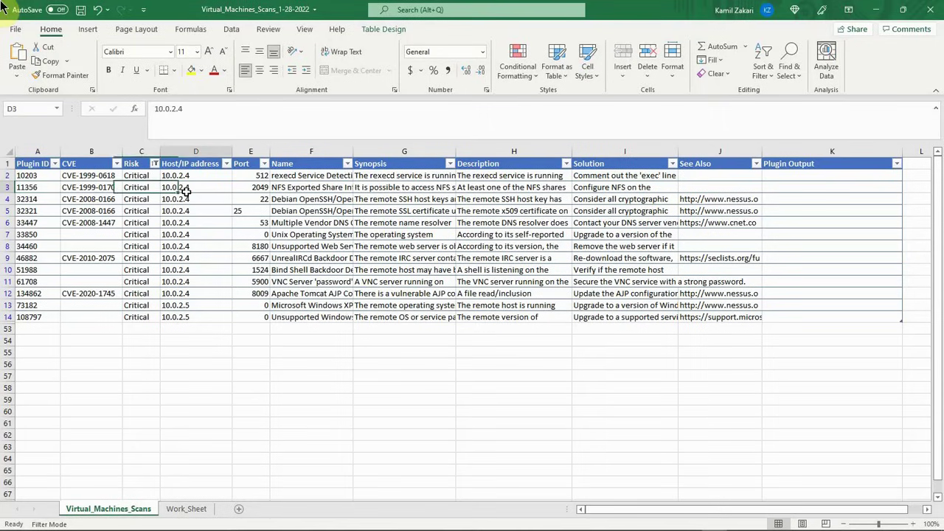
{"action": "left_click", "coordinate": [34, 221]}
{"action": "left_click", "coordinate": [195, 222]}
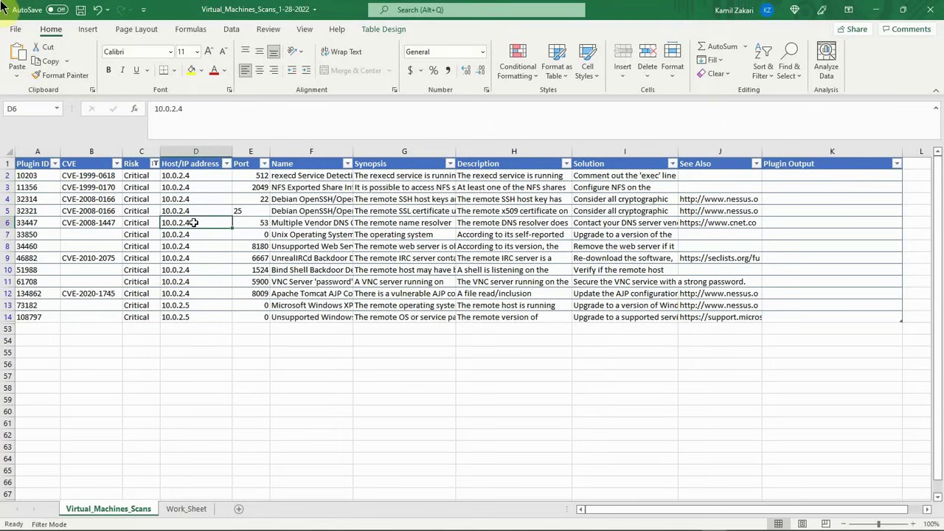
{"action": "left_click", "coordinate": [39, 235]}
{"action": "left_click", "coordinate": [174, 235]}
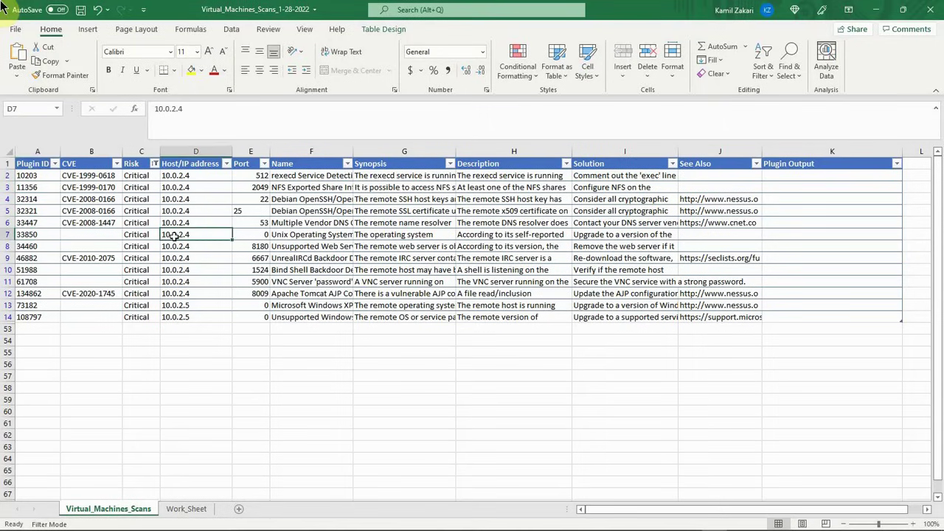
{"action": "left_click", "coordinate": [31, 248]}
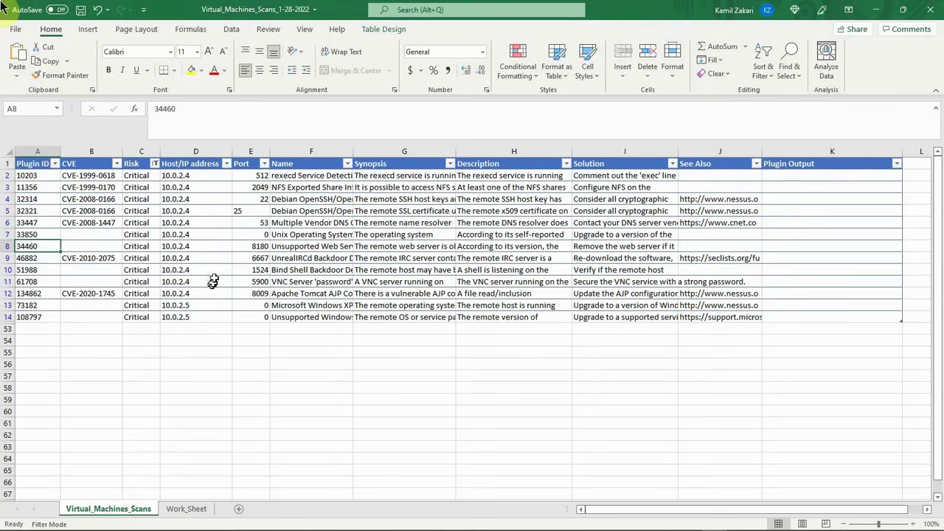
{"action": "left_click", "coordinate": [191, 247]}
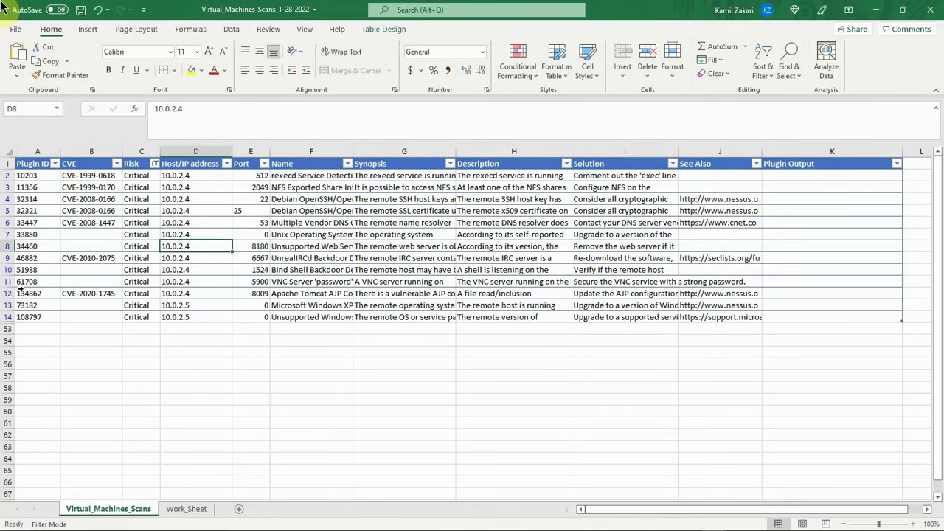
{"action": "left_click", "coordinate": [34, 176]}
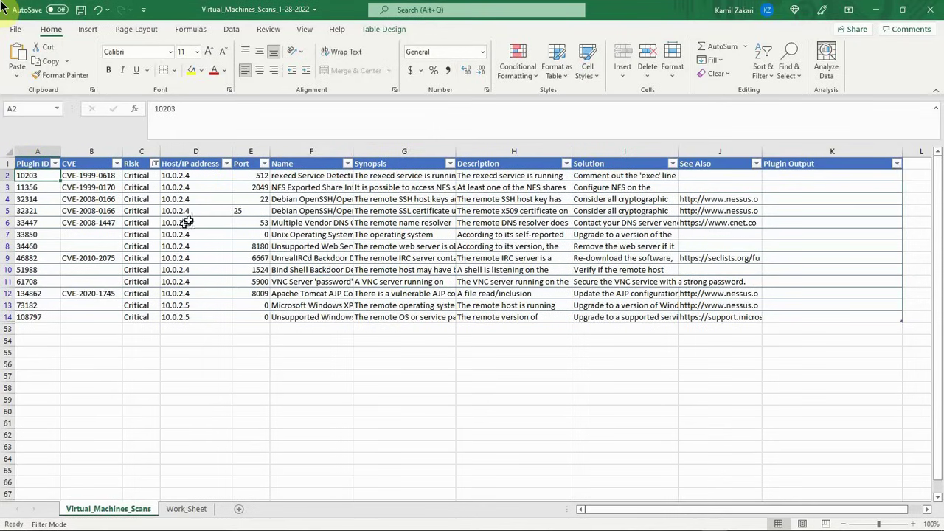
Step: Switch the Risk filter from Critical to High only and select the Risk cells C15 to C25 to count them
{"action": "left_click", "coordinate": [155, 163]}
{"action": "left_click", "coordinate": [37, 325]}
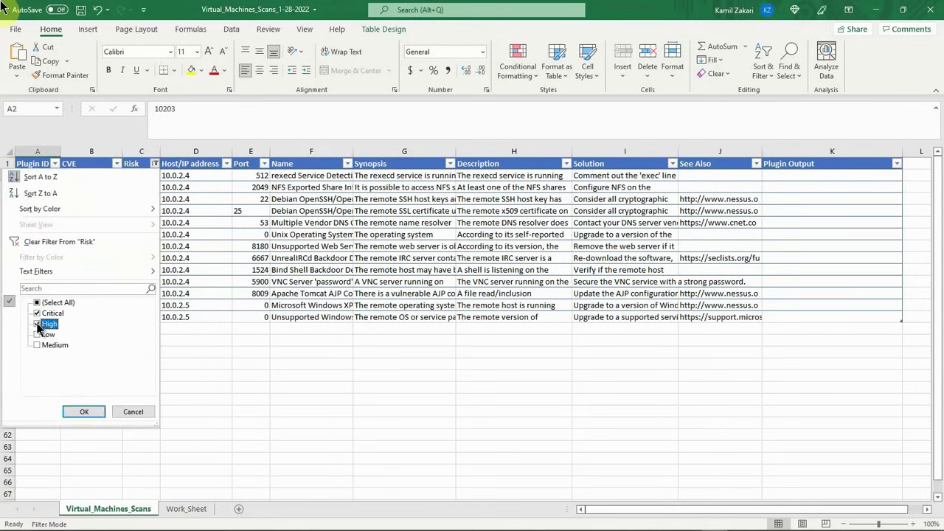
{"action": "left_click", "coordinate": [36, 314]}
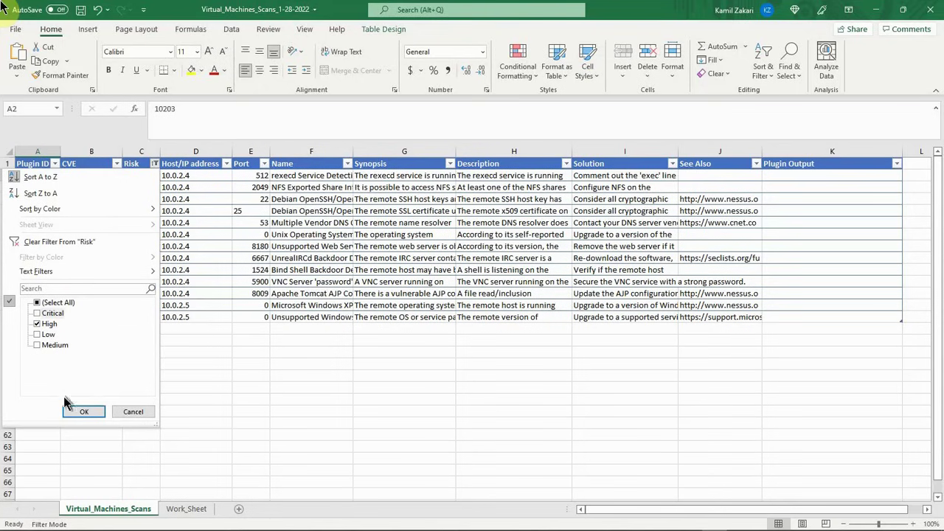
{"action": "left_click", "coordinate": [79, 413]}
{"action": "left_click_drag", "start_coordinate": [137, 177], "coordinate": [135, 291]}
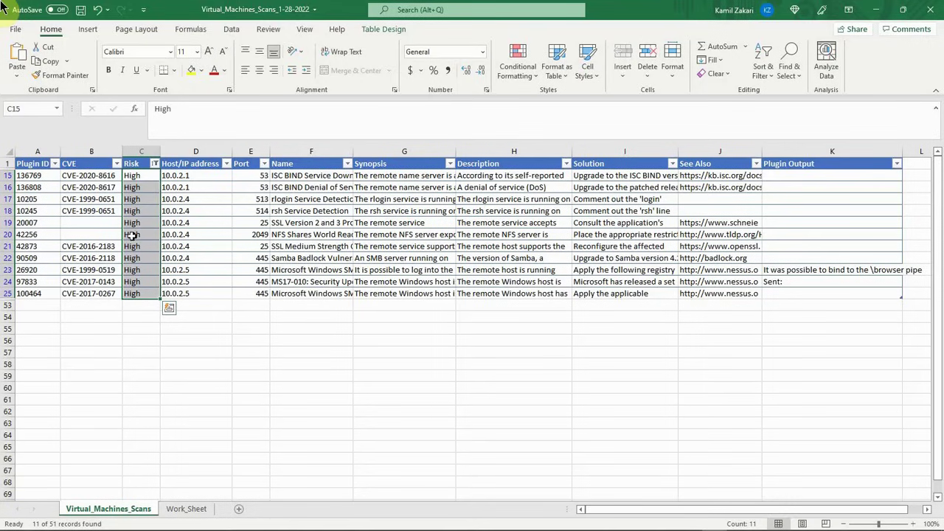
Step: Switch the Risk filter from High to Medium only and select the Risk cells C26 to C46 to count them
{"action": "left_click", "coordinate": [154, 163]}
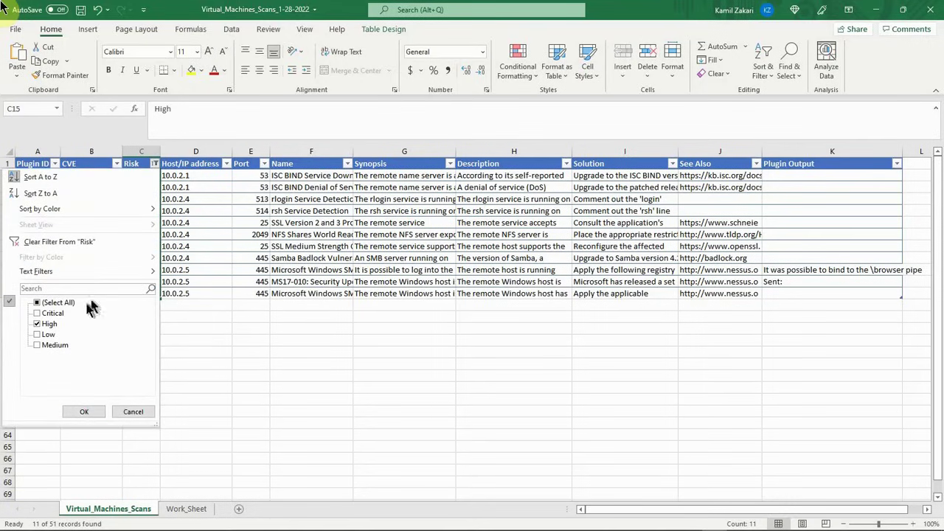
{"action": "left_click", "coordinate": [48, 325]}
{"action": "left_click", "coordinate": [54, 345]}
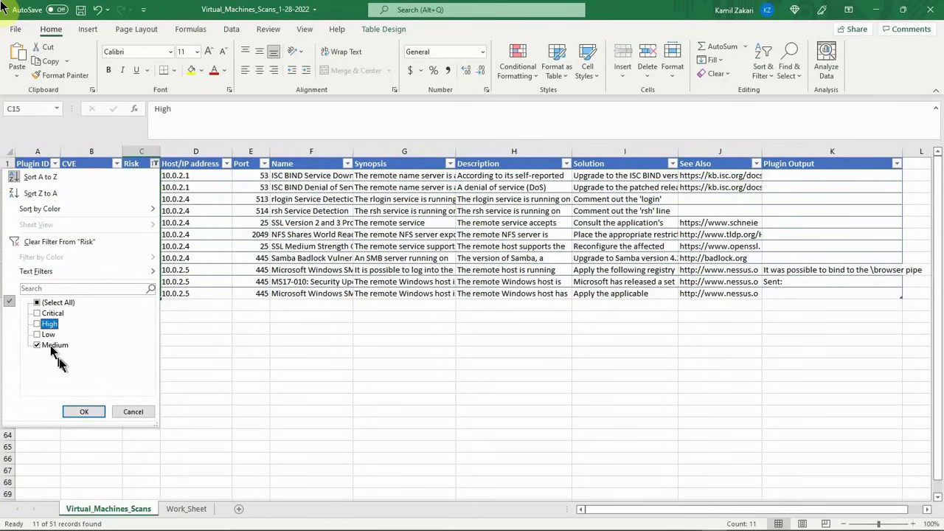
{"action": "left_click", "coordinate": [85, 412]}
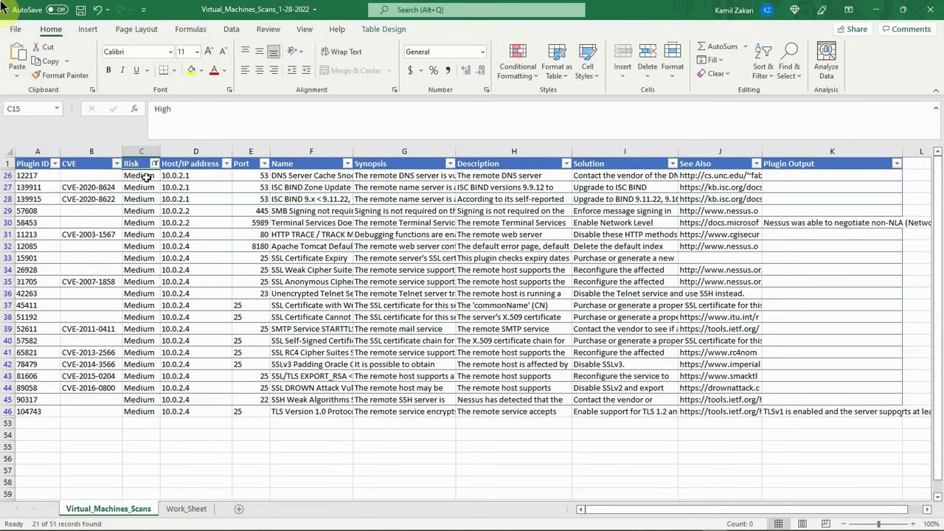
{"action": "left_click_drag", "start_coordinate": [147, 177], "coordinate": [136, 412]}
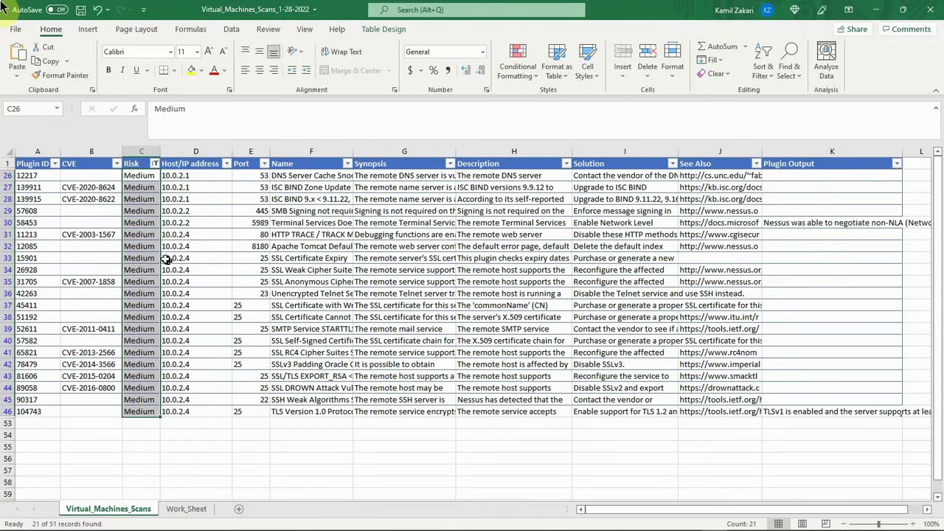
Step: Select all risk levels in the Risk filter to show every vulnerability row
{"action": "left_click", "coordinate": [154, 163]}
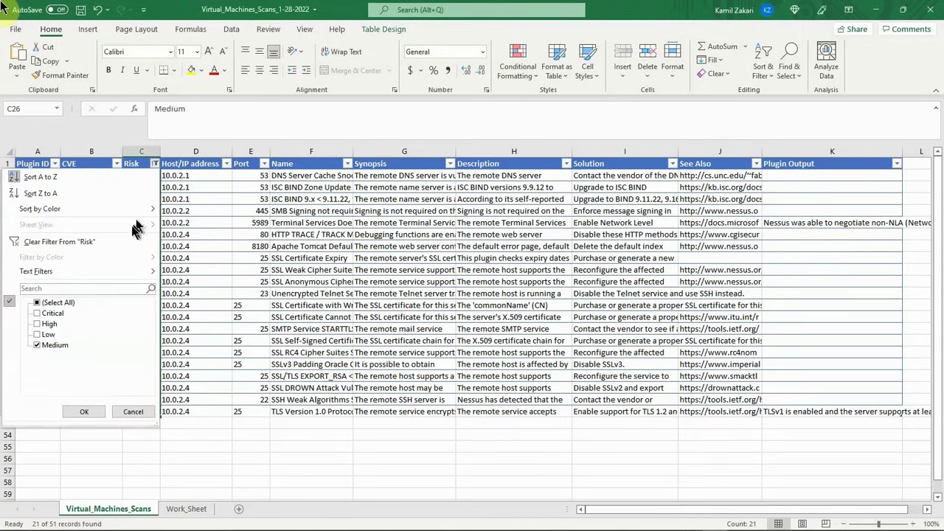
{"action": "left_click", "coordinate": [58, 303]}
{"action": "left_click", "coordinate": [83, 412]}
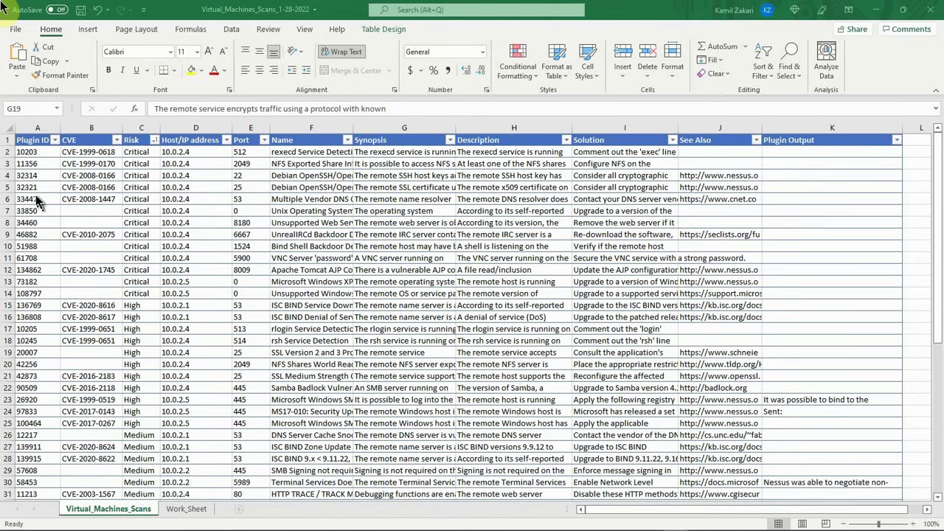
Step: Review the plugin 10203 row, the CVE and host lists on Work_Sheet, and the CVE in B4 of Virtual_Machines_Scans
{"action": "left_click", "coordinate": [19, 151]}
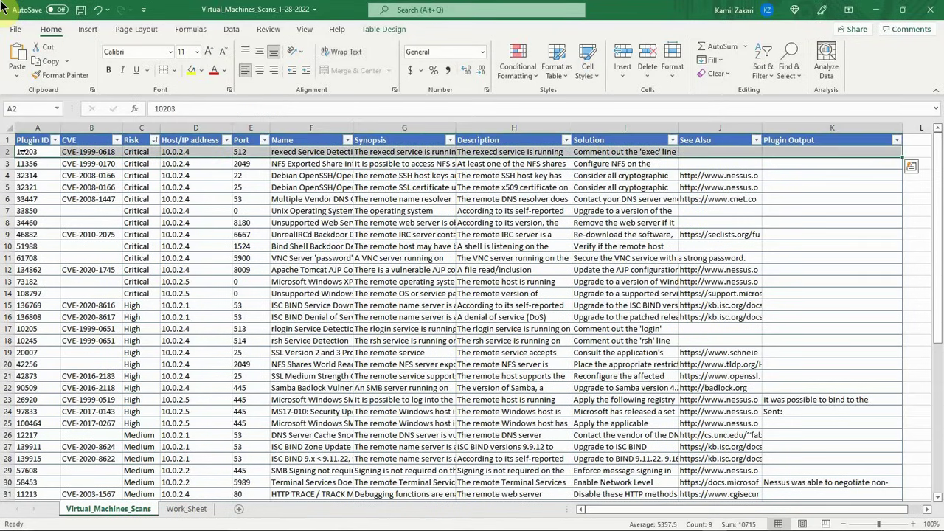
{"action": "left_click", "coordinate": [192, 151]}
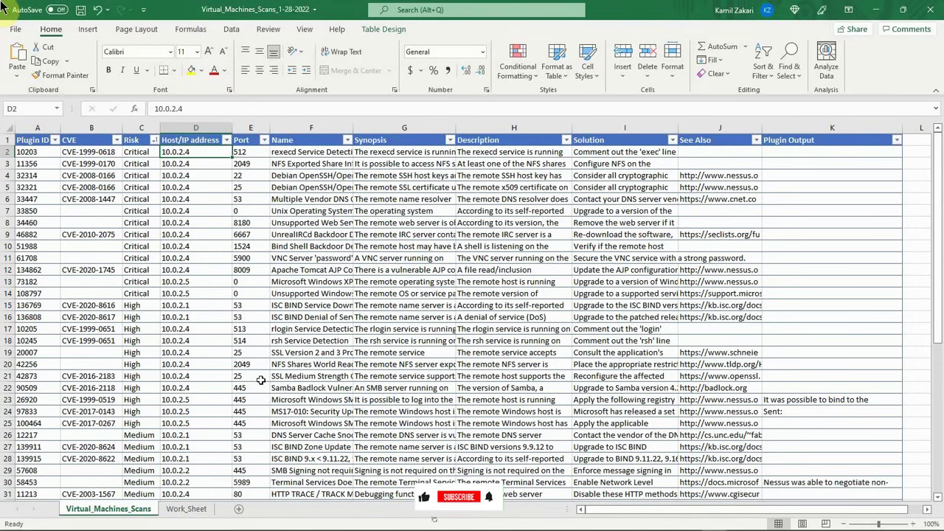
{"action": "left_click", "coordinate": [187, 509]}
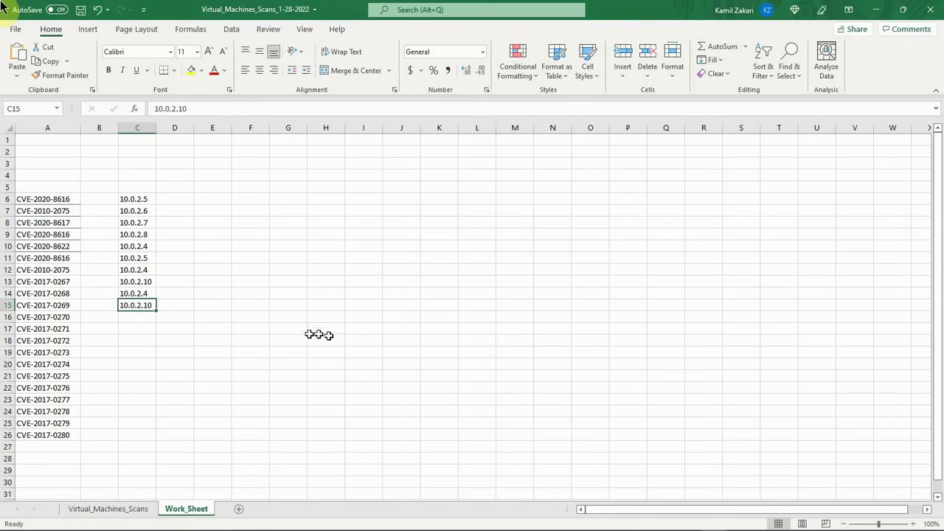
{"action": "left_click", "coordinate": [108, 509]}
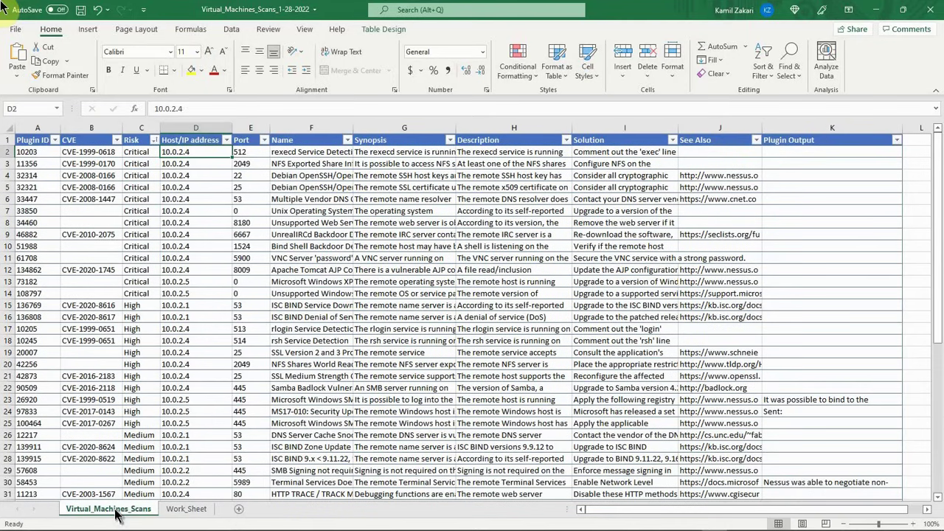
{"action": "left_click", "coordinate": [87, 178]}
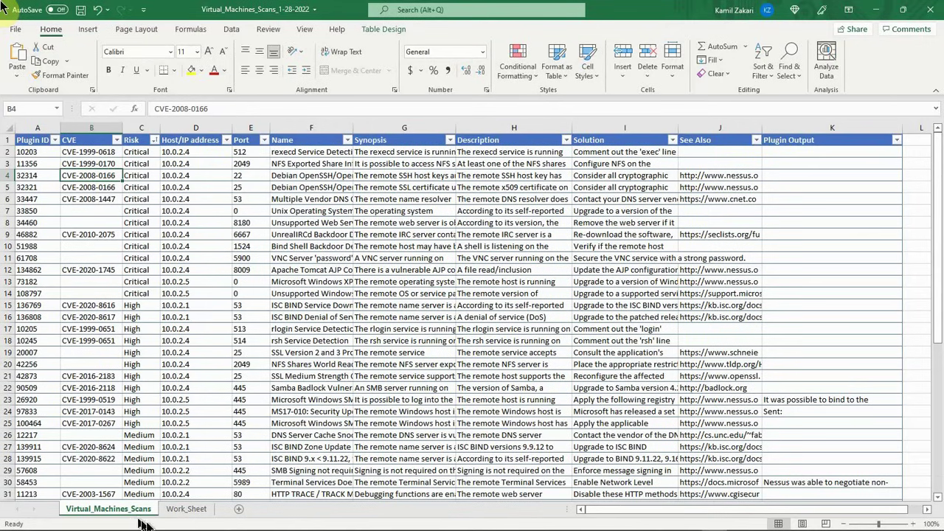
Step: Remove duplicate values from the CVE list A6 to A26 on Work_Sheet, treating the first entry as a header
{"action": "left_click", "coordinate": [188, 509]}
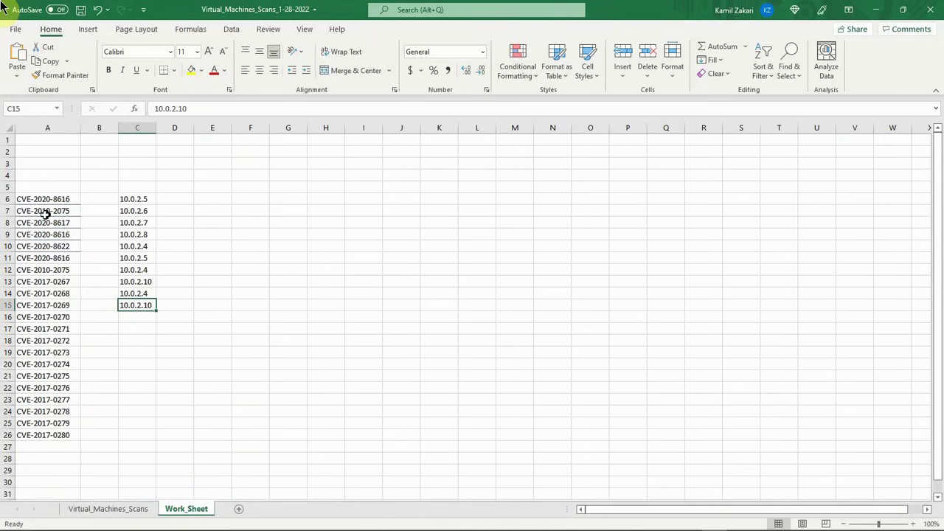
{"action": "left_click_drag", "start_coordinate": [44, 201], "coordinate": [42, 433]}
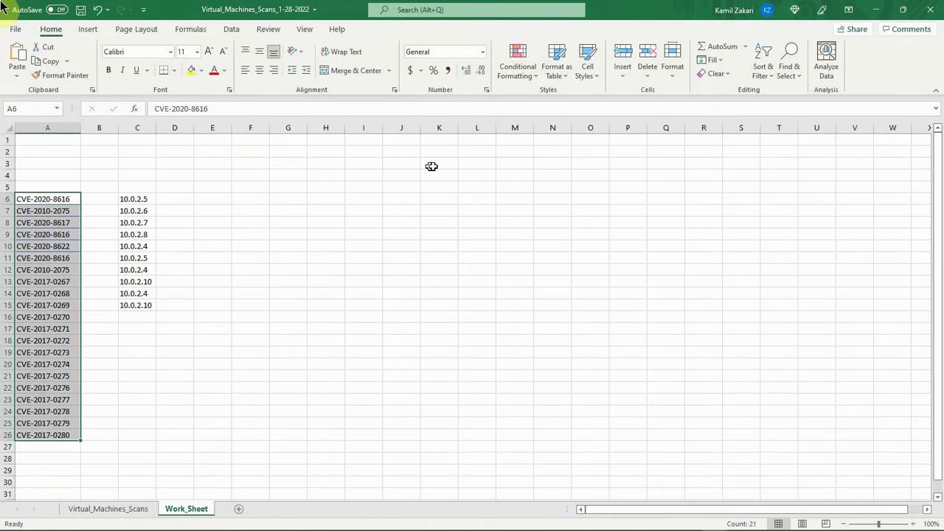
{"action": "left_click", "coordinate": [229, 31]}
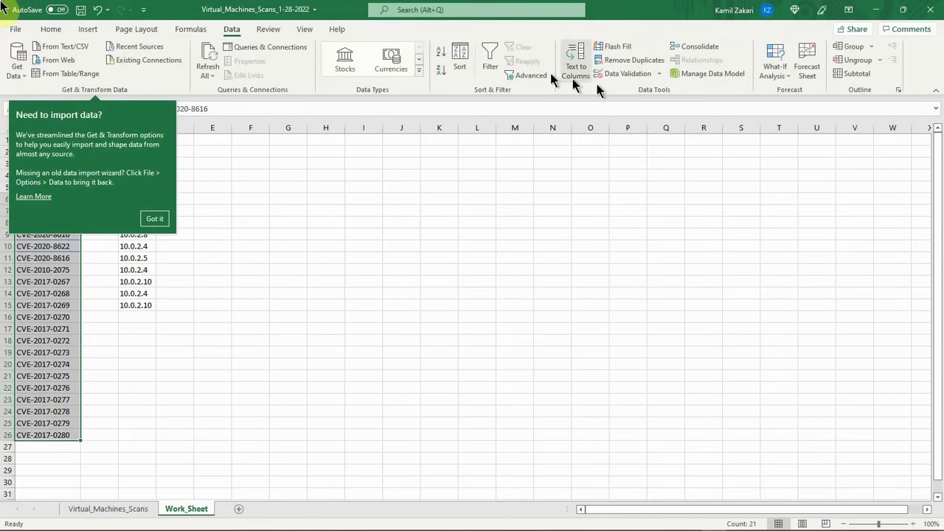
{"action": "left_click", "coordinate": [157, 219]}
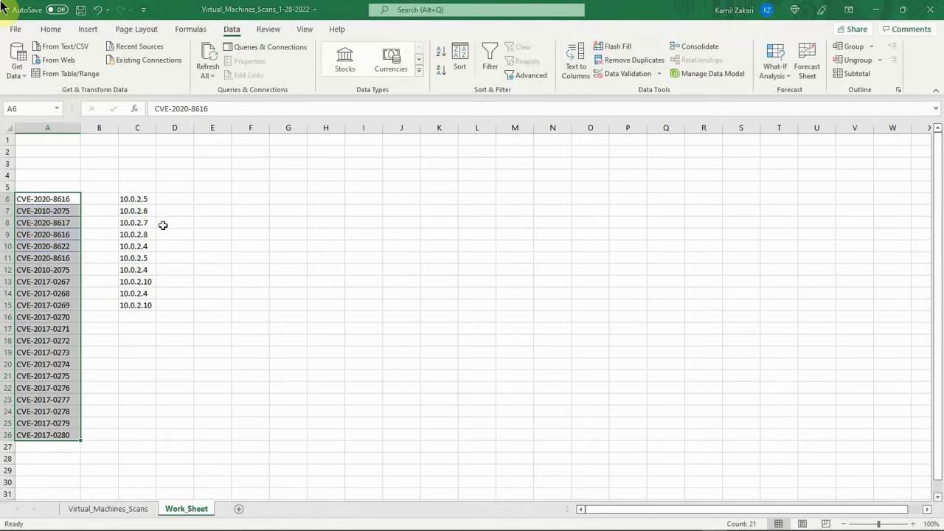
{"action": "left_click", "coordinate": [628, 61]}
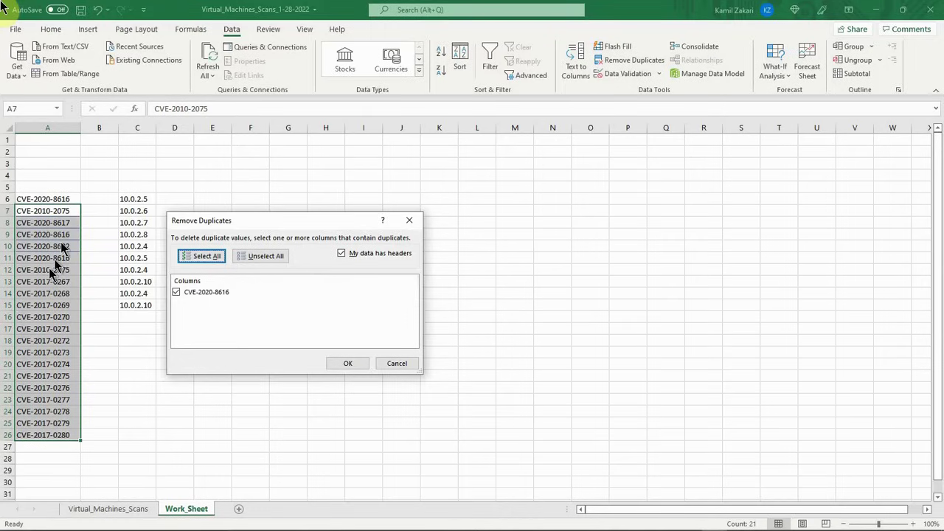
{"action": "left_click", "coordinate": [331, 365]}
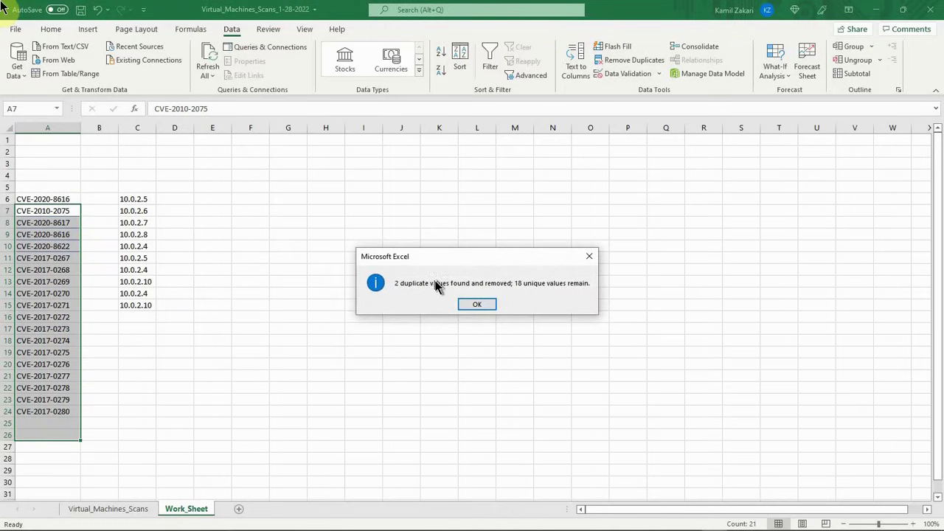
{"action": "left_click", "coordinate": [477, 300]}
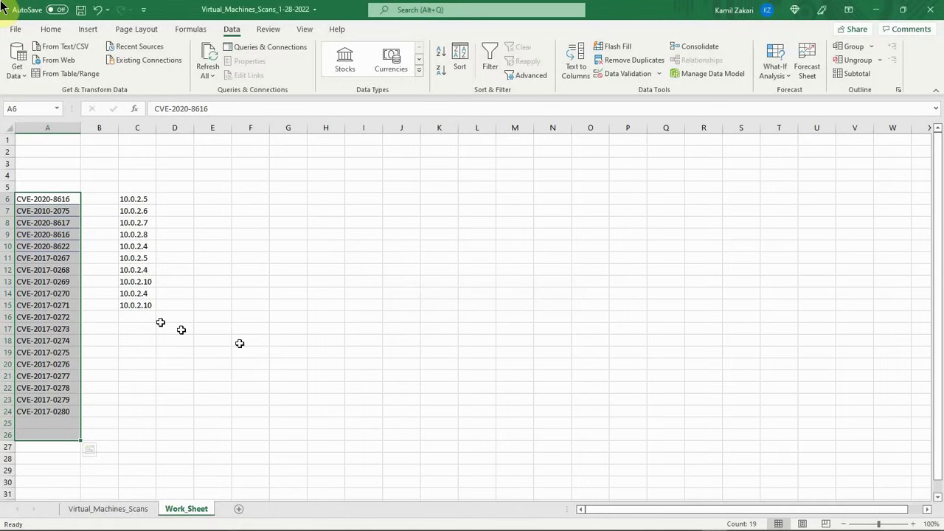
{"action": "left_click", "coordinate": [124, 380]}
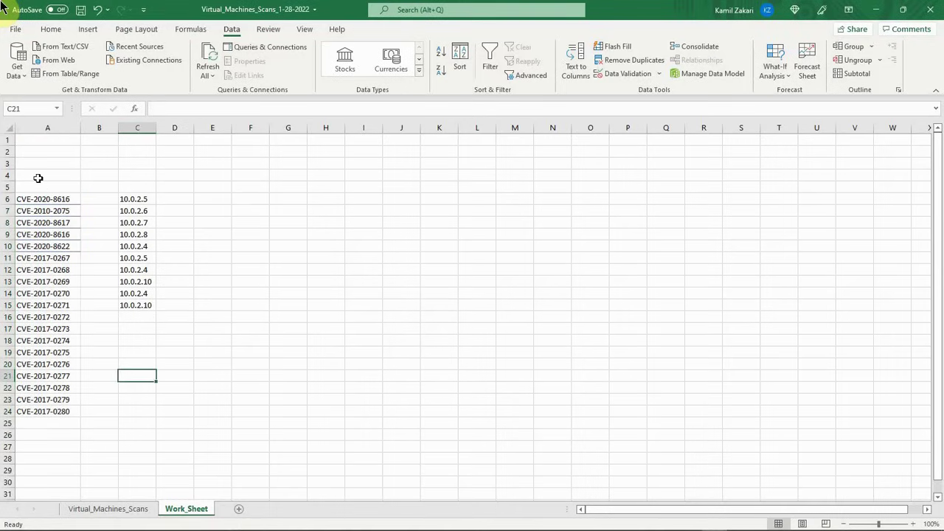
Step: Check the CVE list A6 to A24 by selecting it and return to host cell D2 on Virtual_Machines_Scans
{"action": "left_click_drag", "start_coordinate": [38, 202], "coordinate": [36, 414]}
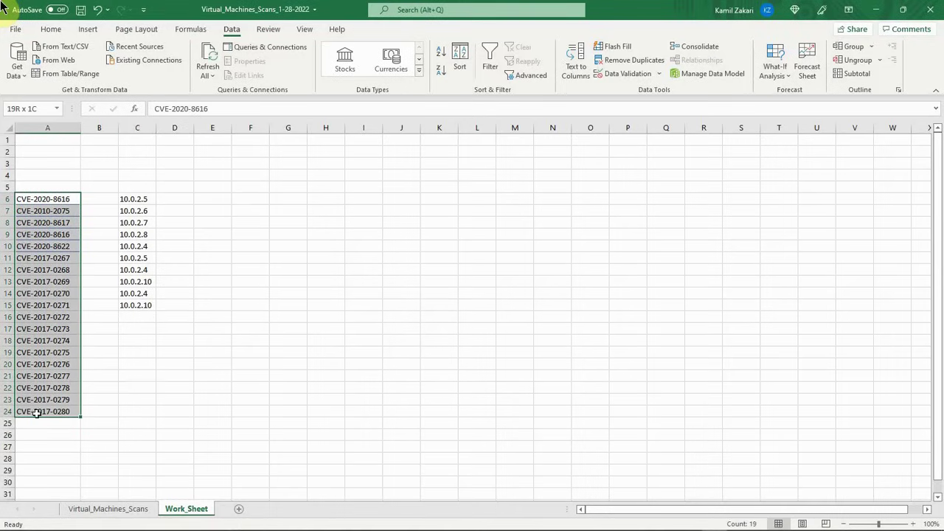
{"action": "left_click", "coordinate": [228, 325]}
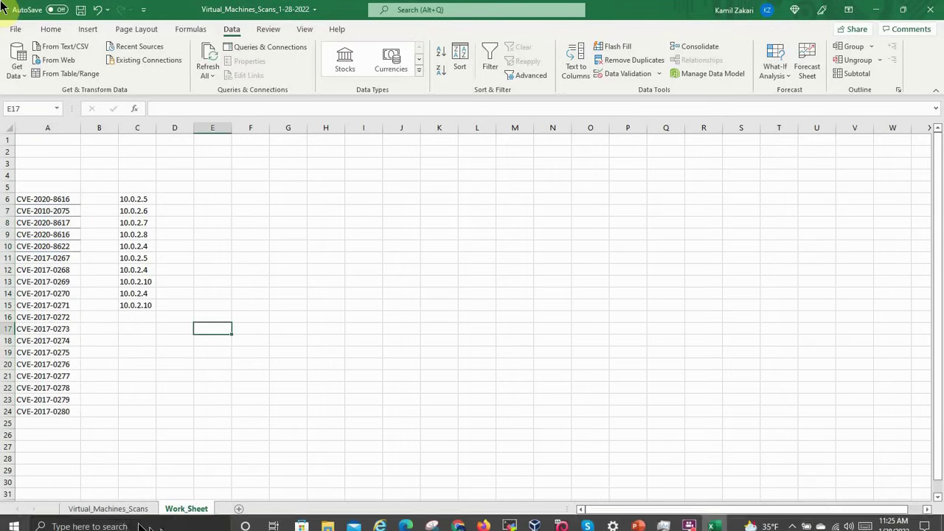
{"action": "left_click", "coordinate": [81, 510]}
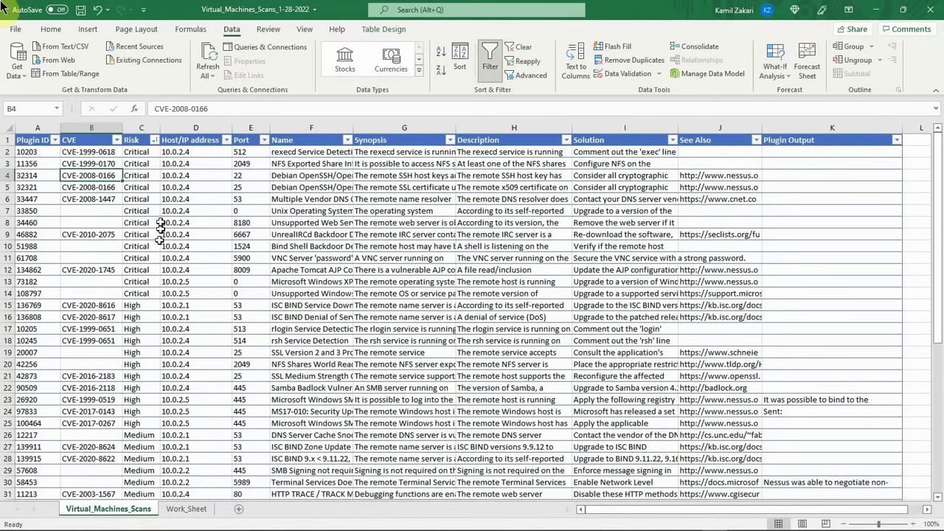
{"action": "left_click", "coordinate": [185, 153]}
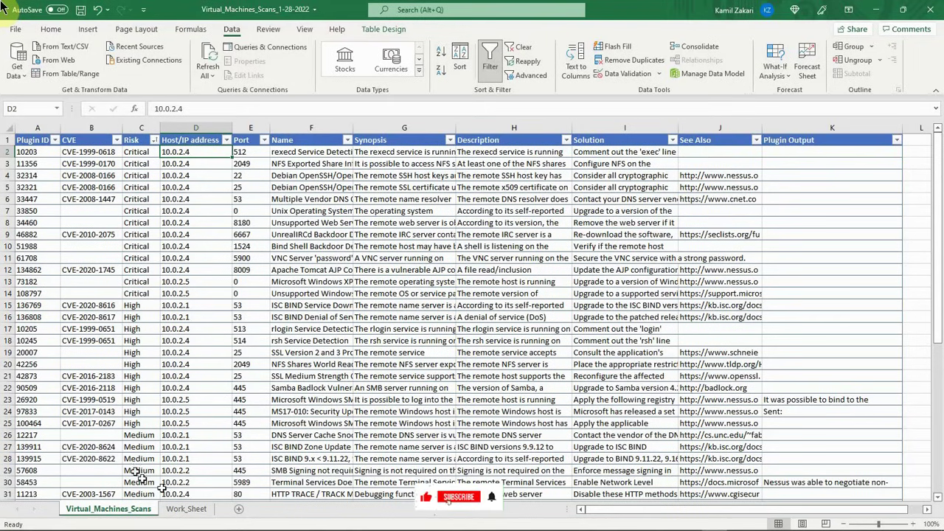
Step: Remove duplicate addresses from the host list C6 to C15 on Work_Sheet, without treating the first entry as a header
{"action": "left_click", "coordinate": [187, 508]}
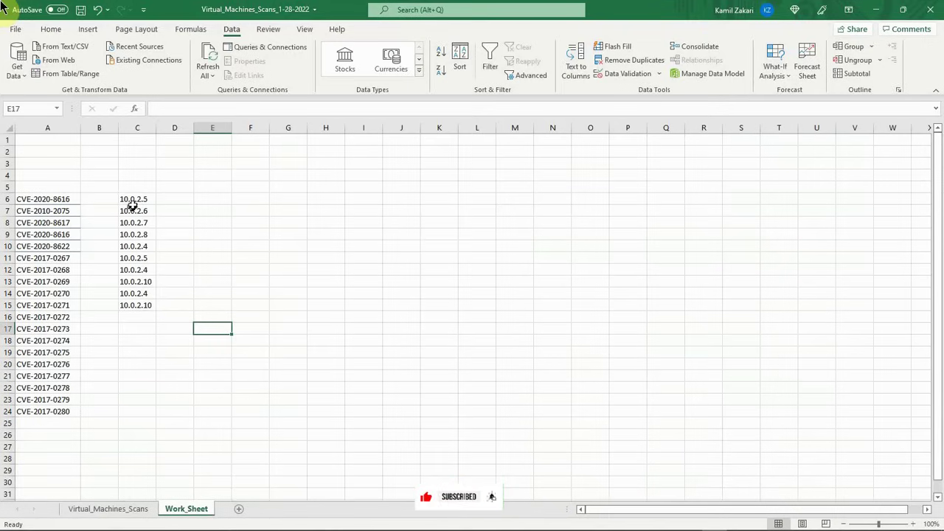
{"action": "left_click_drag", "start_coordinate": [133, 198], "coordinate": [143, 306]}
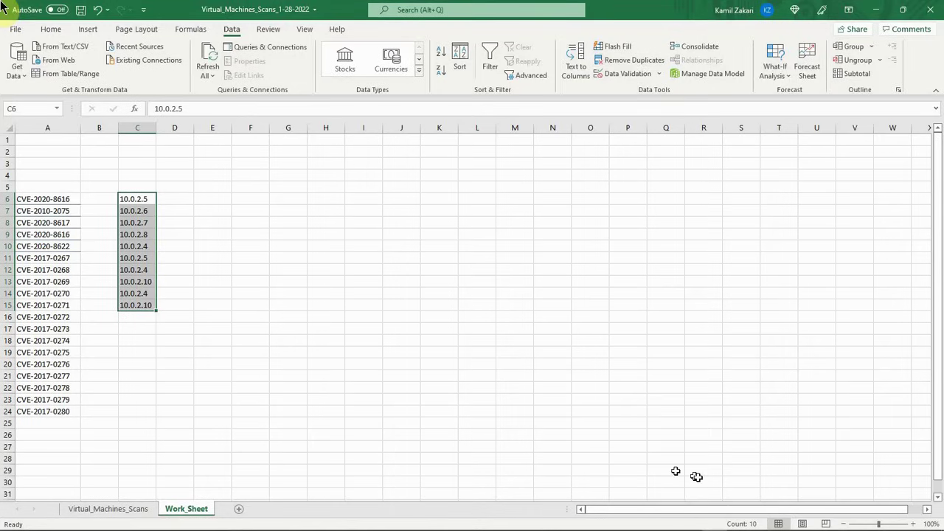
{"action": "left_click", "coordinate": [632, 60]}
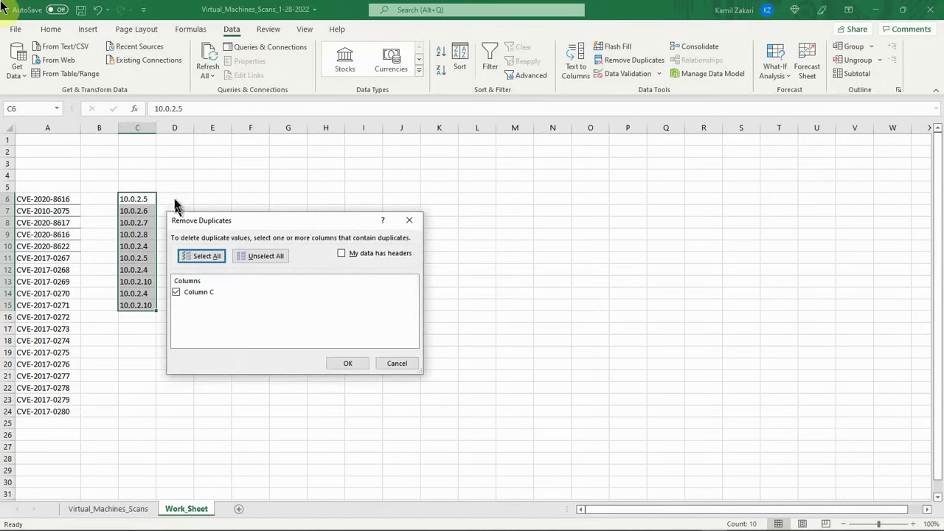
{"action": "left_click", "coordinate": [347, 362]}
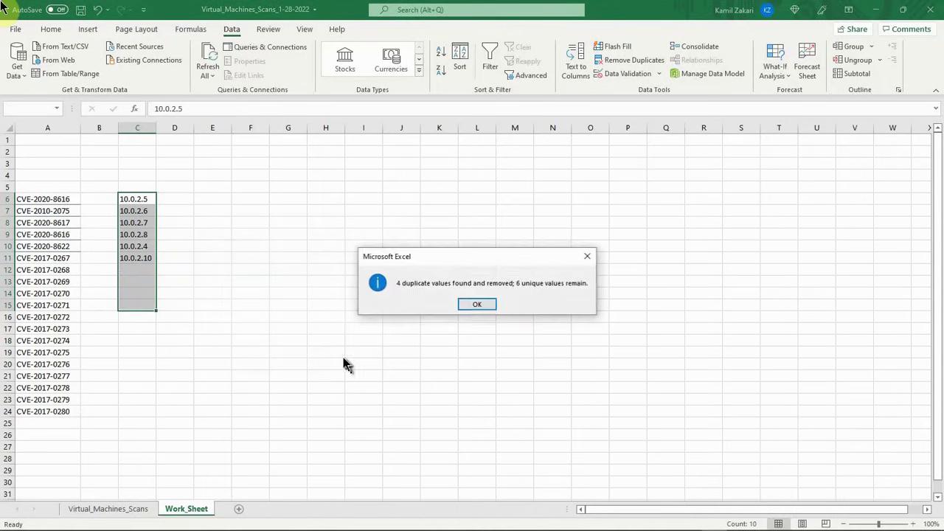
{"action": "left_click", "coordinate": [466, 302]}
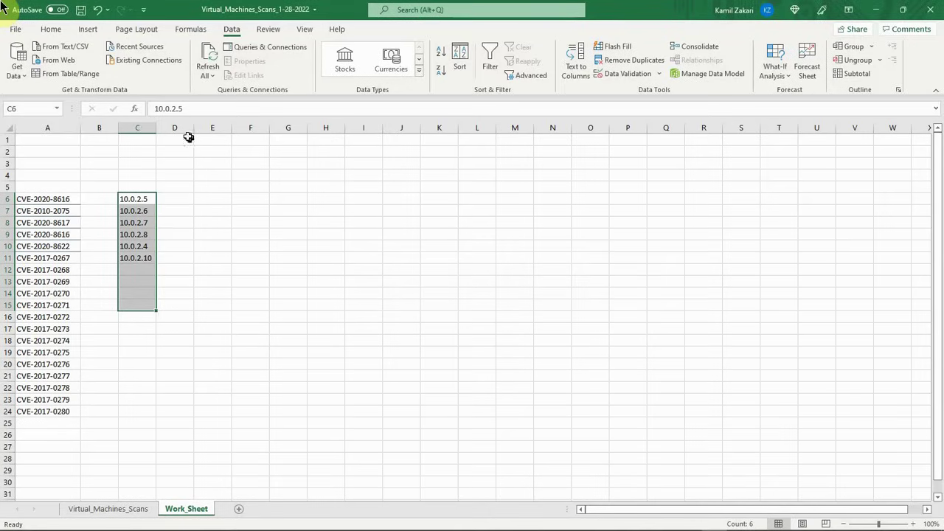
Step: Return to the Virtual_Machines_Scans sheet and save the workbook
{"action": "left_click", "coordinate": [103, 511]}
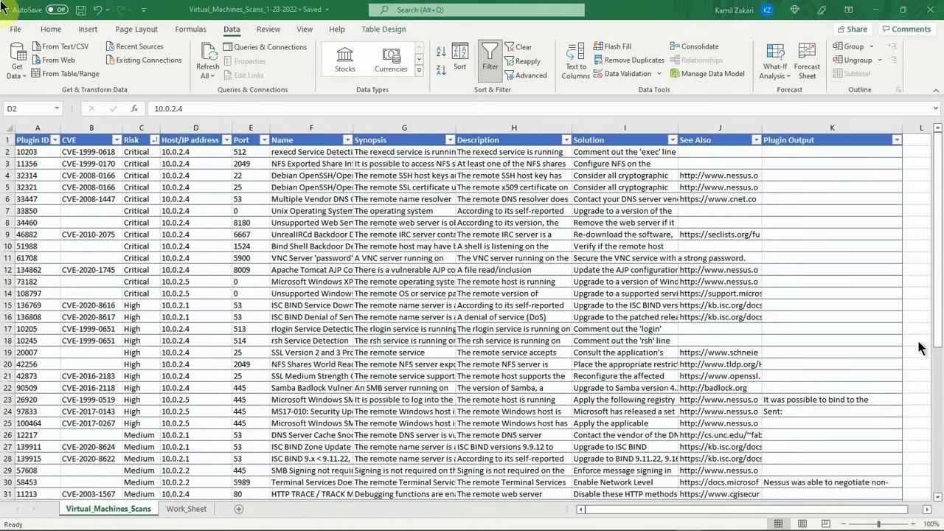
{"action": "left_click", "coordinate": [80, 11]}
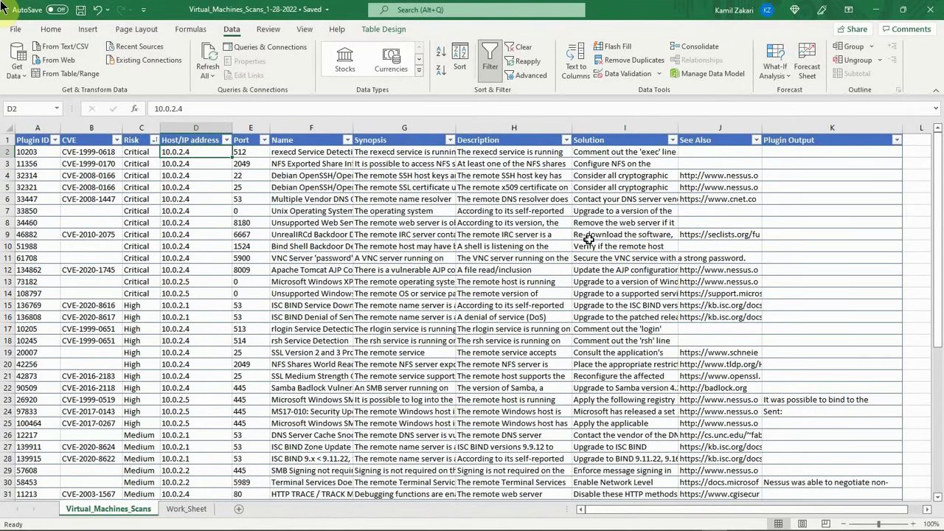
Step: Switch to the desktop's Nessus Vulnerability Scan folder and open Jan_2022 under Analyzed Scans, with the month folders sorted newest first by date modified
{"action": "left_click", "coordinate": [875, 9]}
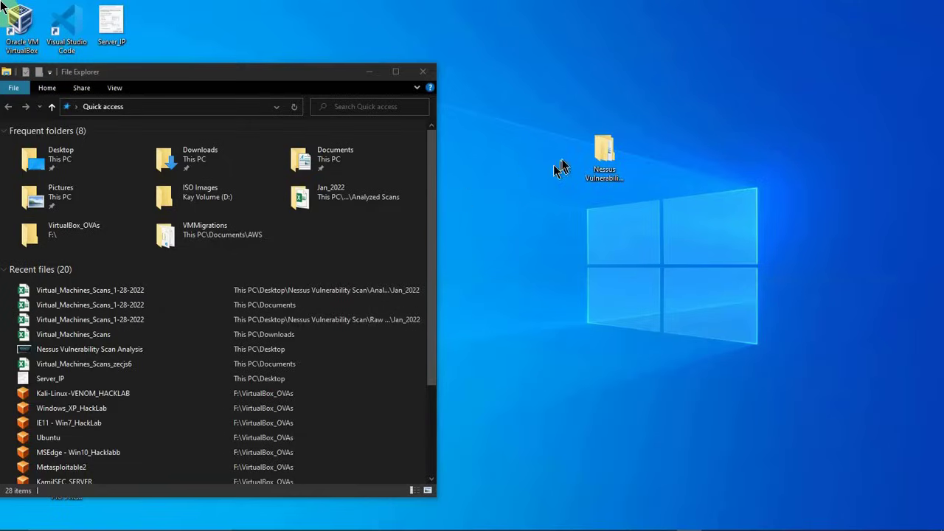
{"action": "double_click", "coordinate": [604, 151]}
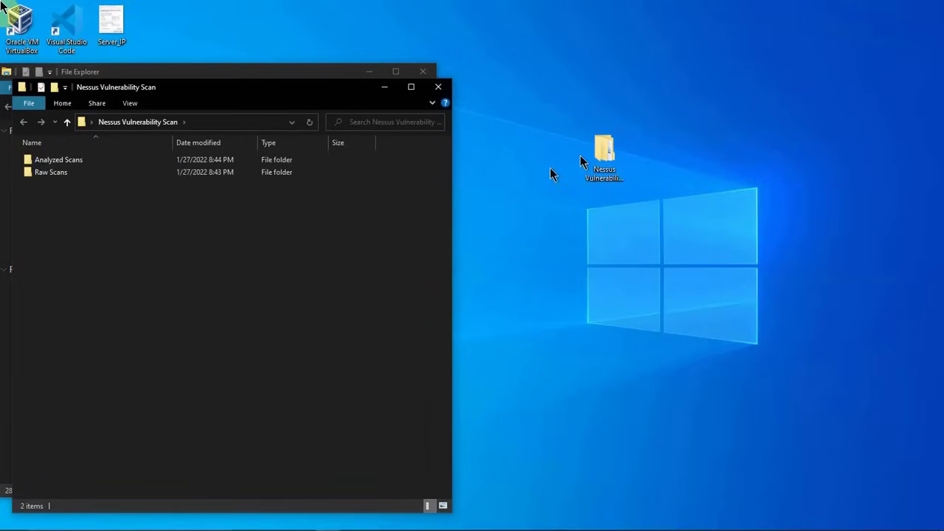
{"action": "double_click", "coordinate": [61, 162]}
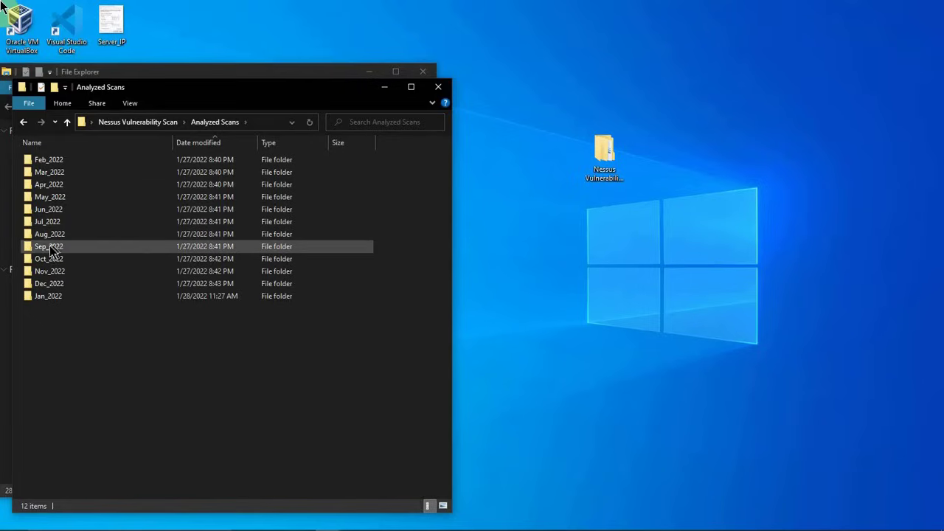
{"action": "left_click", "coordinate": [47, 295]}
{"action": "left_click", "coordinate": [212, 142]}
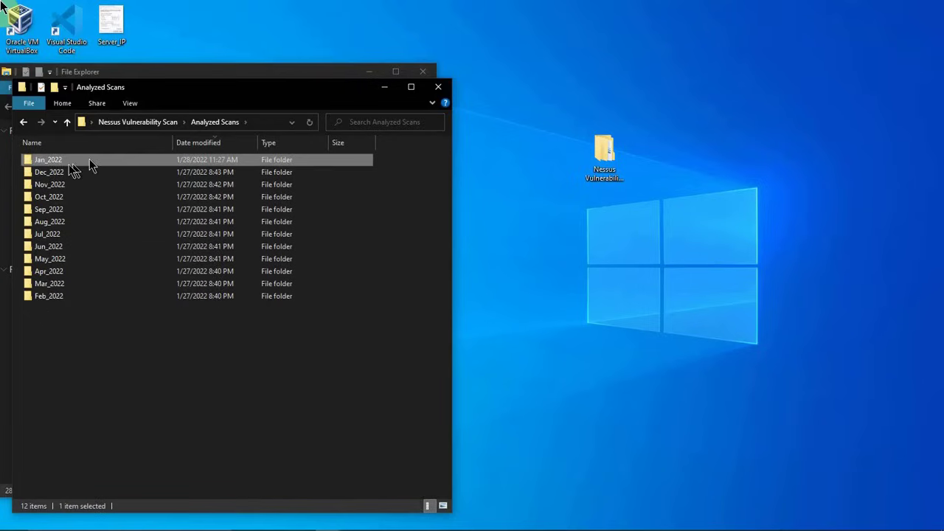
{"action": "double_click", "coordinate": [60, 163]}
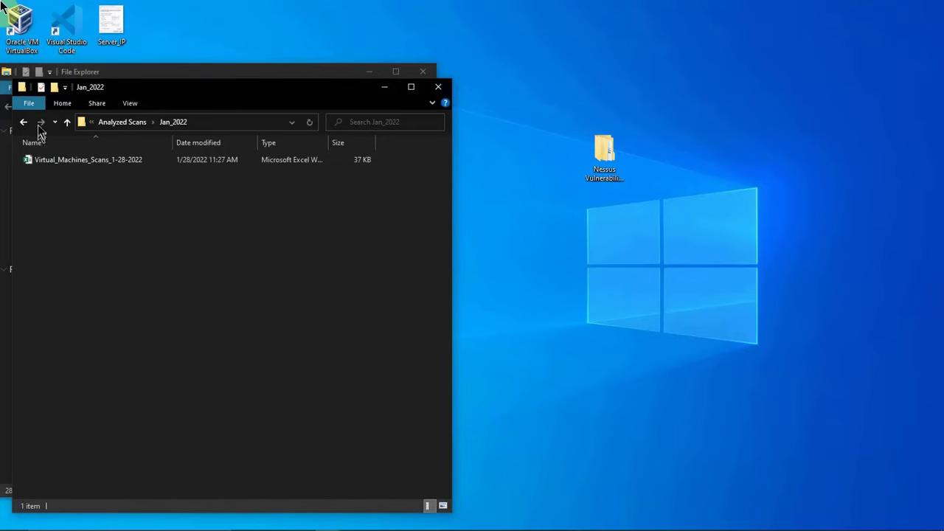
Step: Go to the Raw Scans folder, sort the month folders newest first by date modified, and select Jan_2022
{"action": "left_click", "coordinate": [66, 122]}
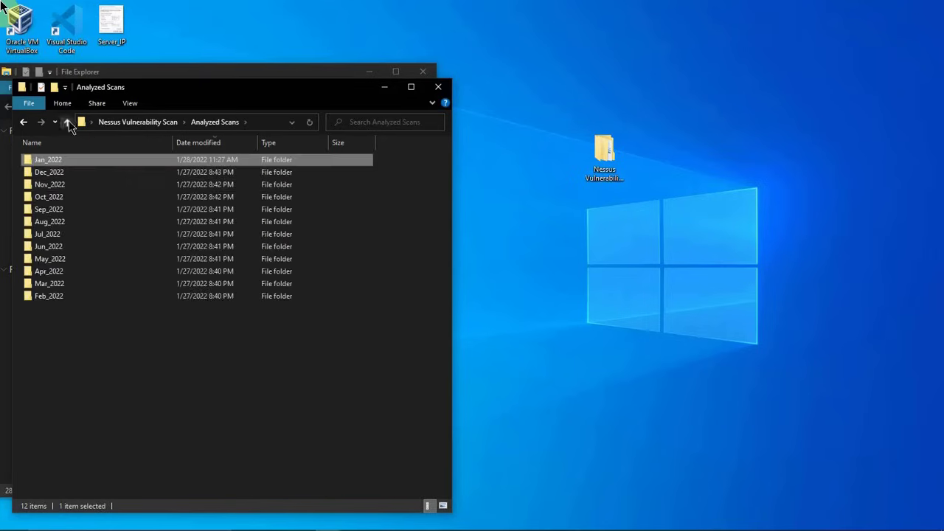
{"action": "left_click", "coordinate": [68, 123]}
{"action": "double_click", "coordinate": [59, 174]}
{"action": "left_click", "coordinate": [59, 172]}
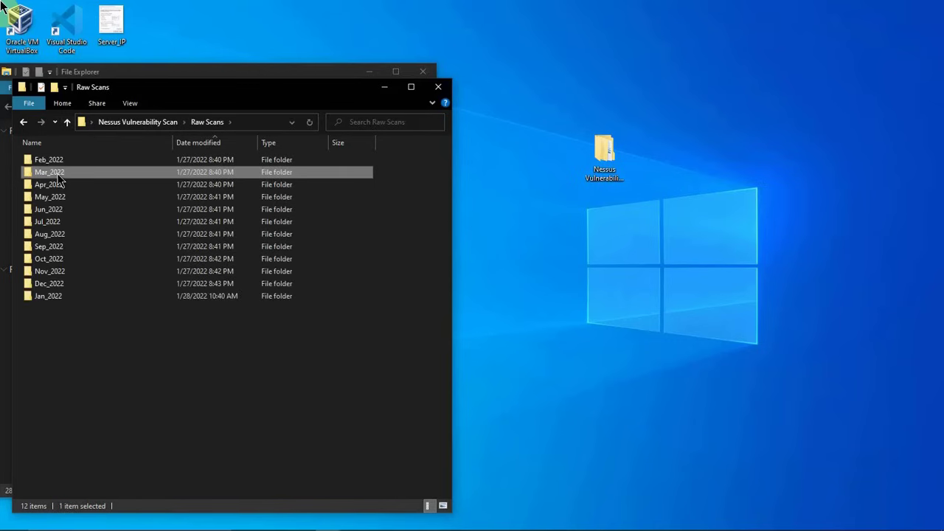
{"action": "left_click", "coordinate": [187, 144]}
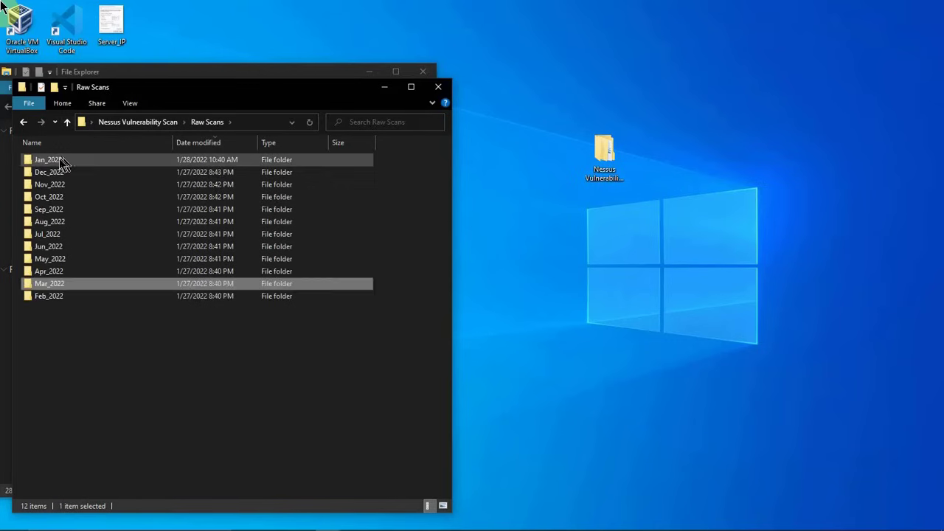
{"action": "left_click", "coordinate": [58, 162]}
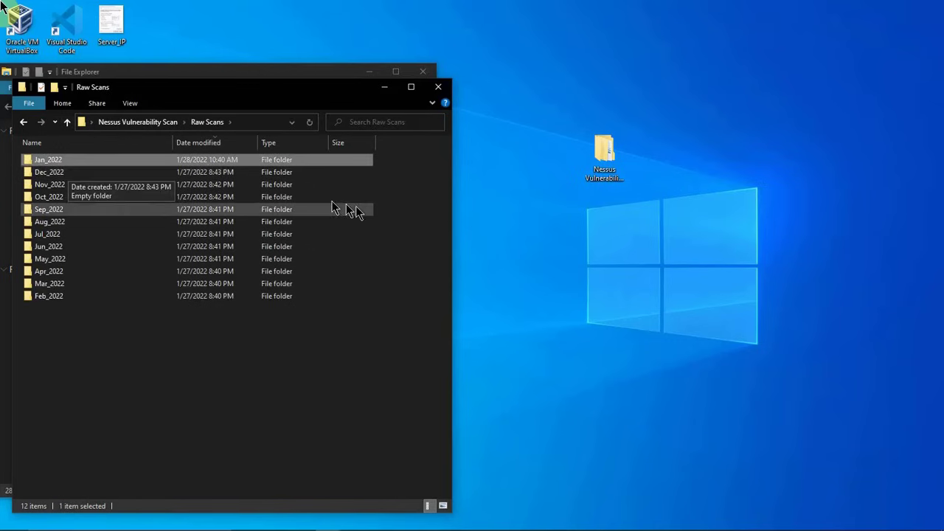